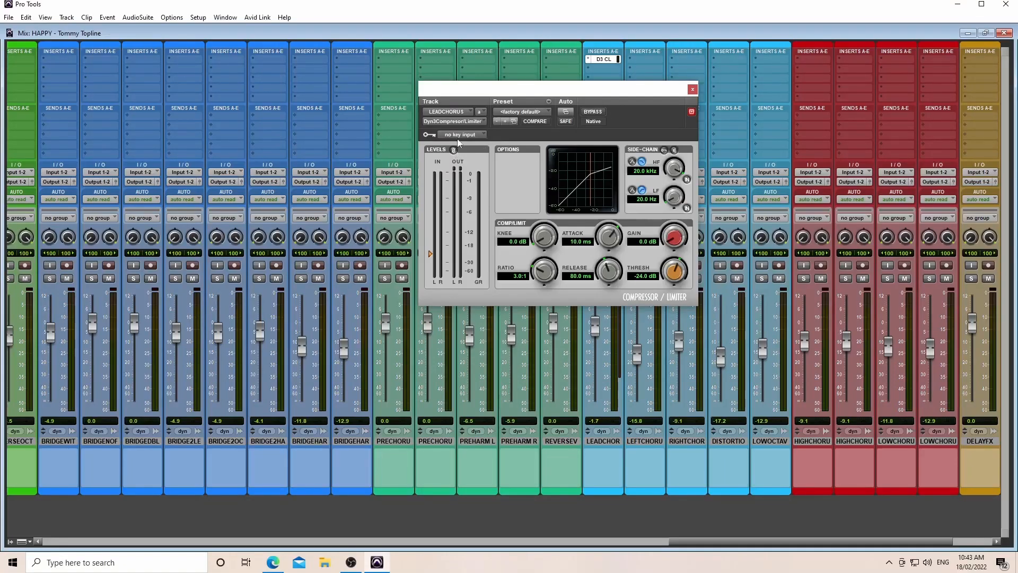
Step: Show the bus choices for the key input of the compressor on the lead chorus track
left_click(467, 135)
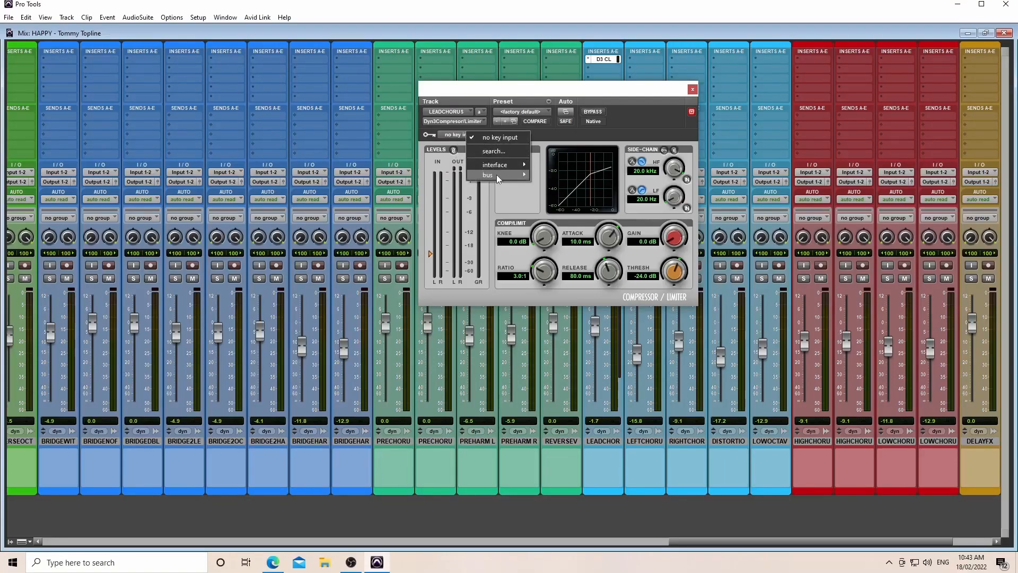
mouse_move(497, 176)
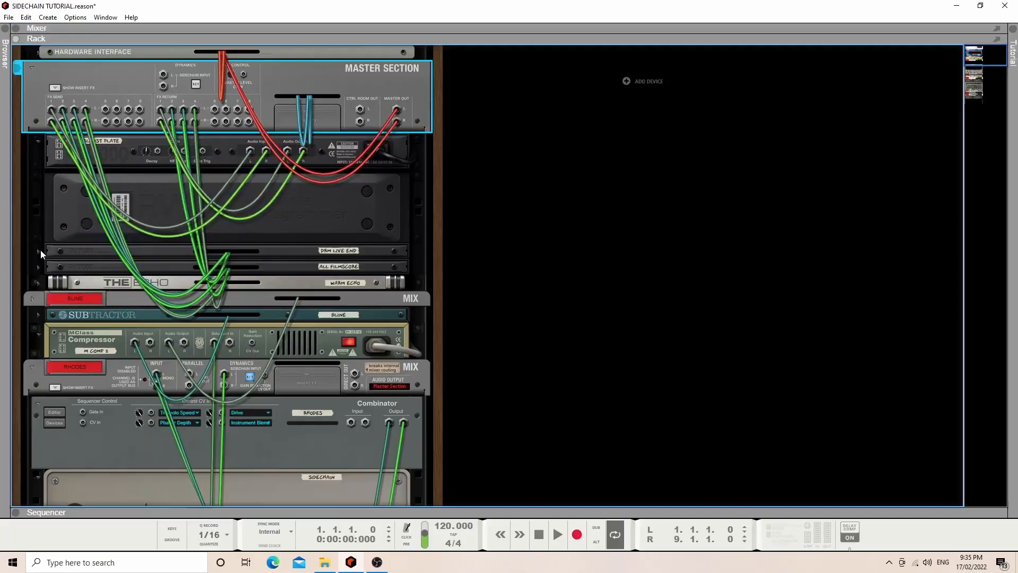
Step: Switch to Reason and unfold the DRM Live End and ALL Filmscore reverbs and The Echo on the rack's rear
left_click(40, 249)
left_click(38, 288)
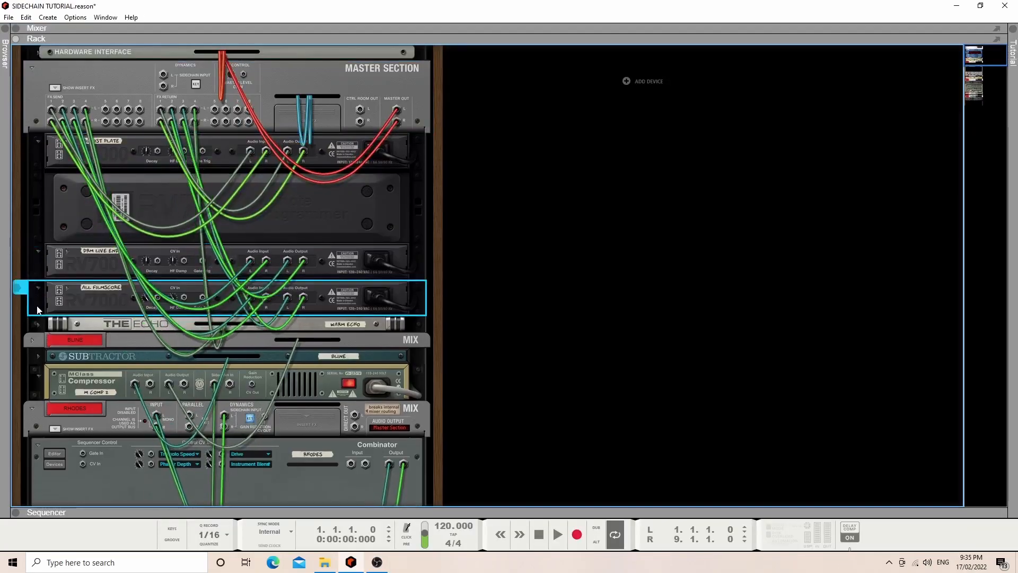
left_click(38, 323)
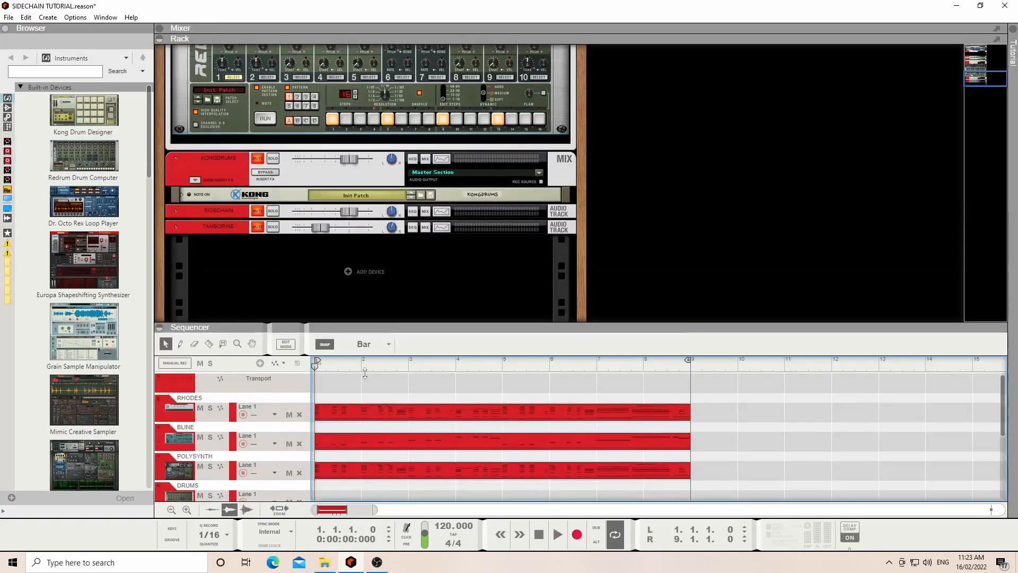
Step: Maximize the rack view and play back the unmuted Rhodes part from the start
key("F6")
scroll(314, 349, "up", 7)
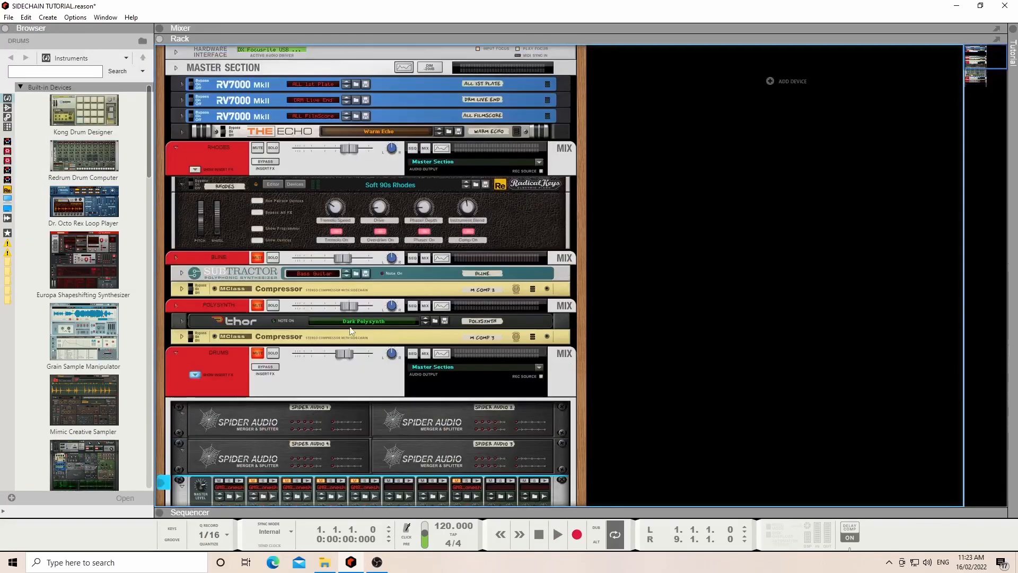
key("space")
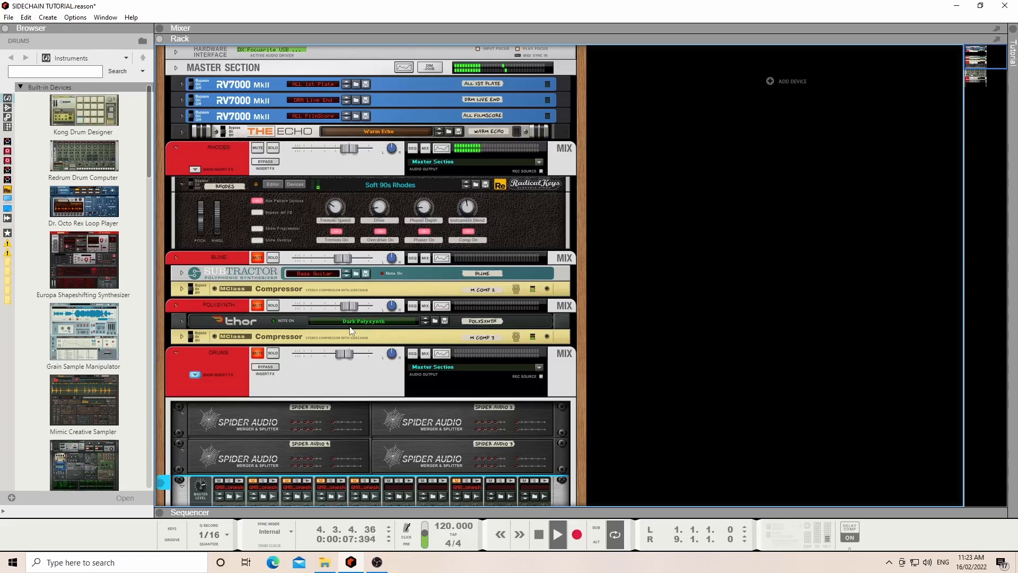
key("space")
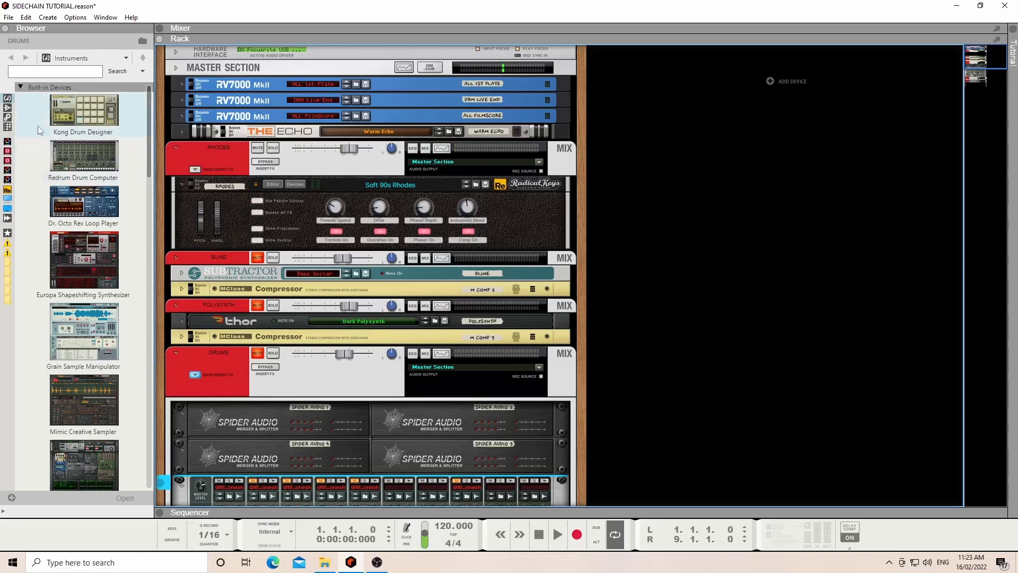
Step: Add an MClass Compressor effect directly below the Rhodes instrument and play back the part
left_click(8, 108)
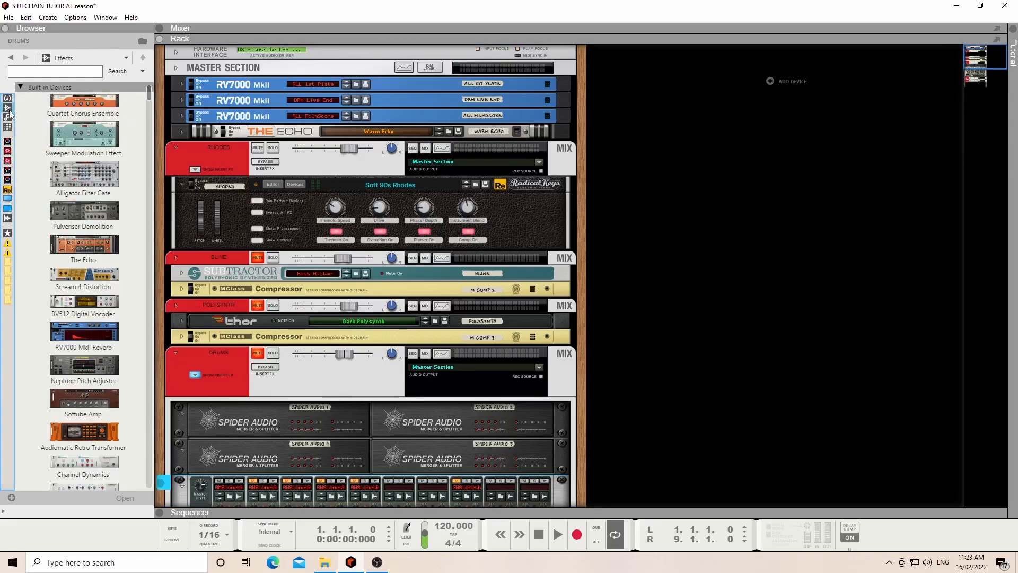
scroll(96, 223, "down", 5)
left_click_drag(111, 229, 220, 253)
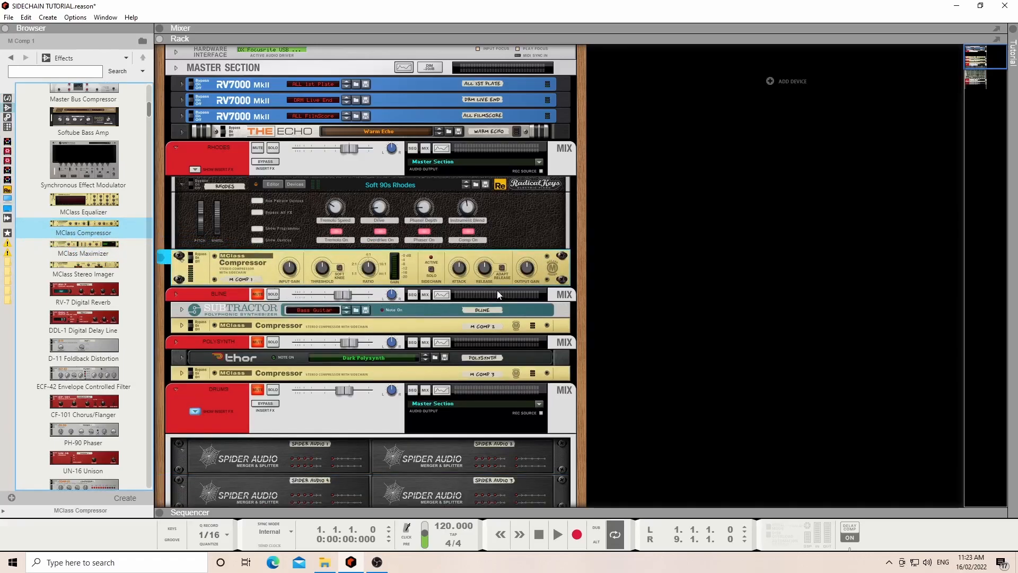
key("space")
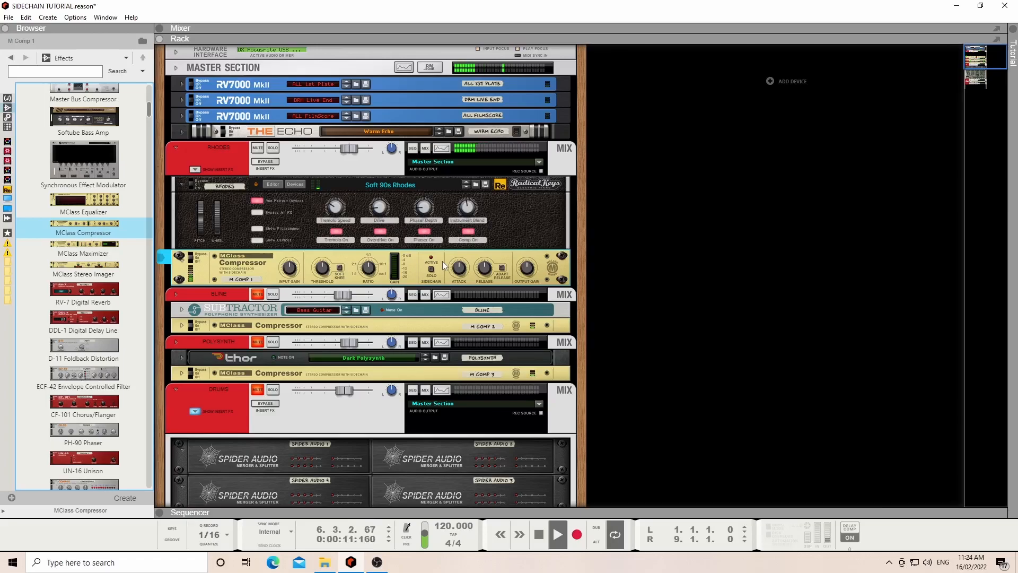
key("space")
Step: View the rack's rear with reduced cable clutter and review the cable display options in the general preferences
key("Tab")
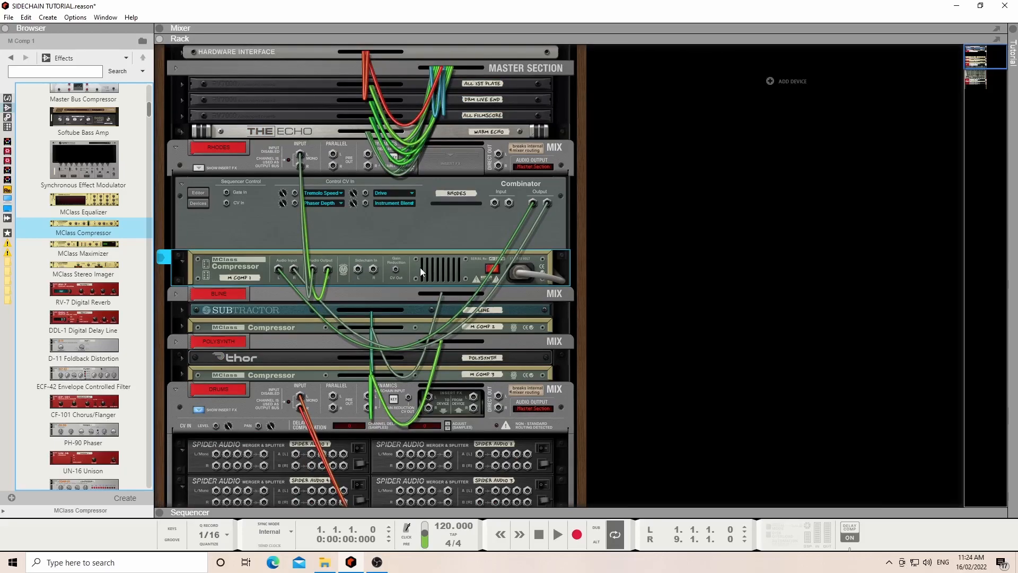
key("l")
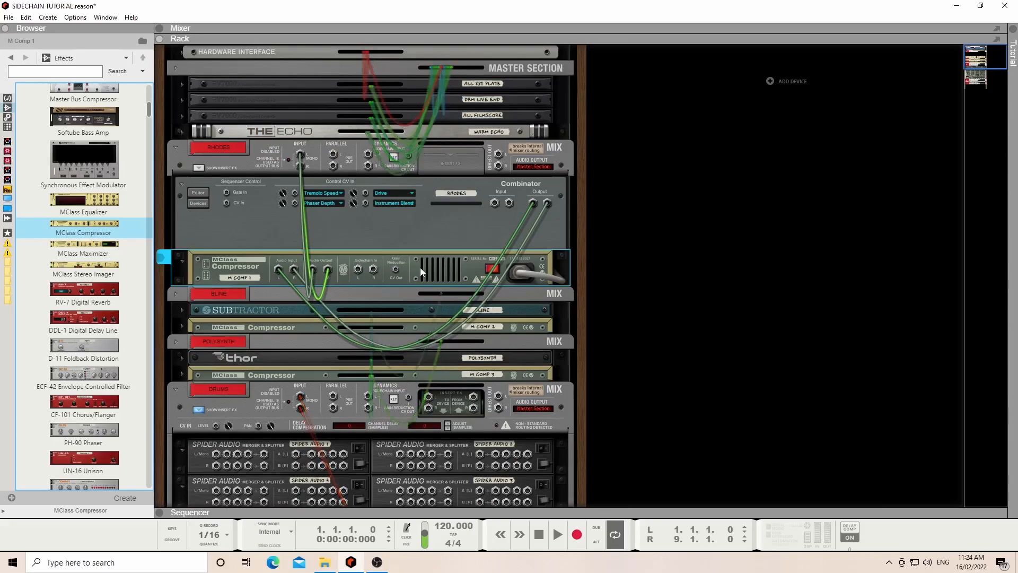
left_click(25, 17)
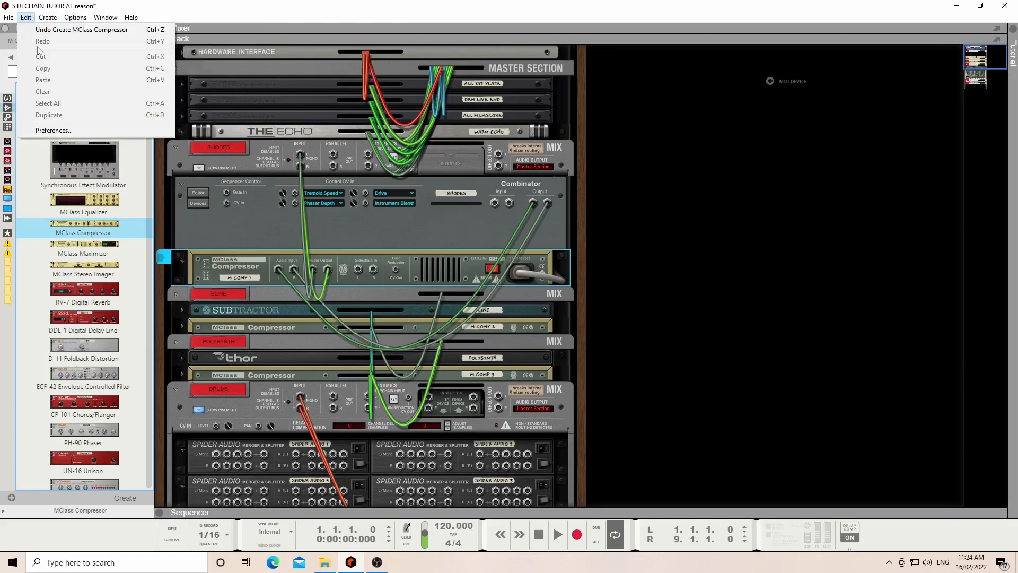
left_click(48, 130)
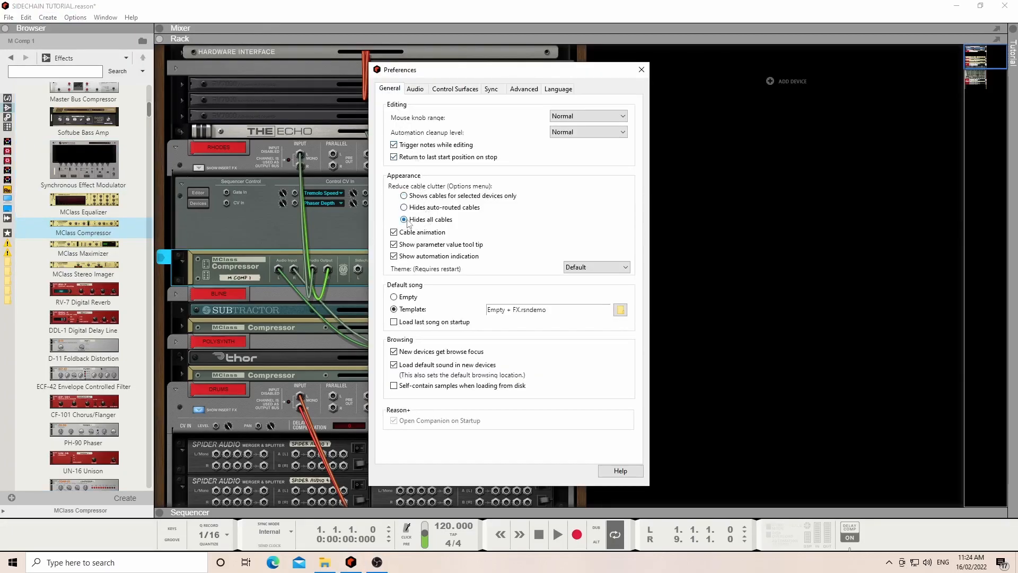
left_click(642, 70)
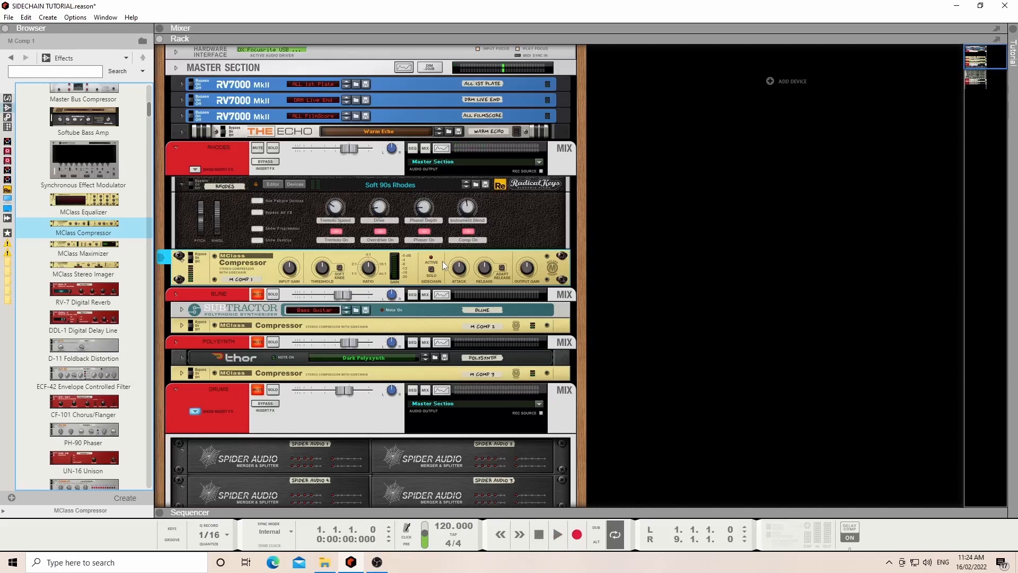
Step: Unmute the Drums mix channel, audition its Redrum sounds and play the drums together with the Rhodes
scroll(443, 261, "down", 5)
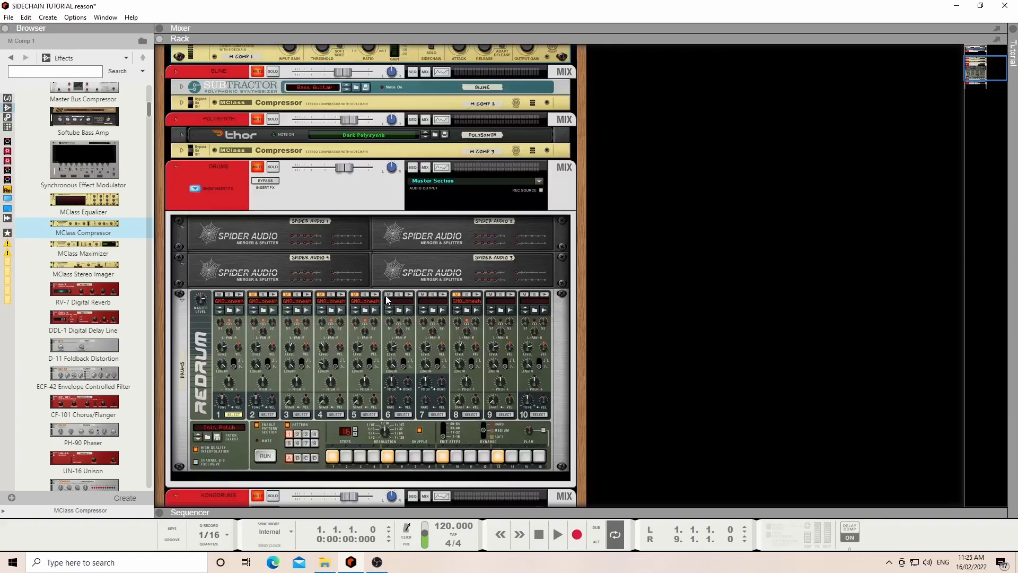
scroll(386, 300, "down", 1)
left_click(243, 251)
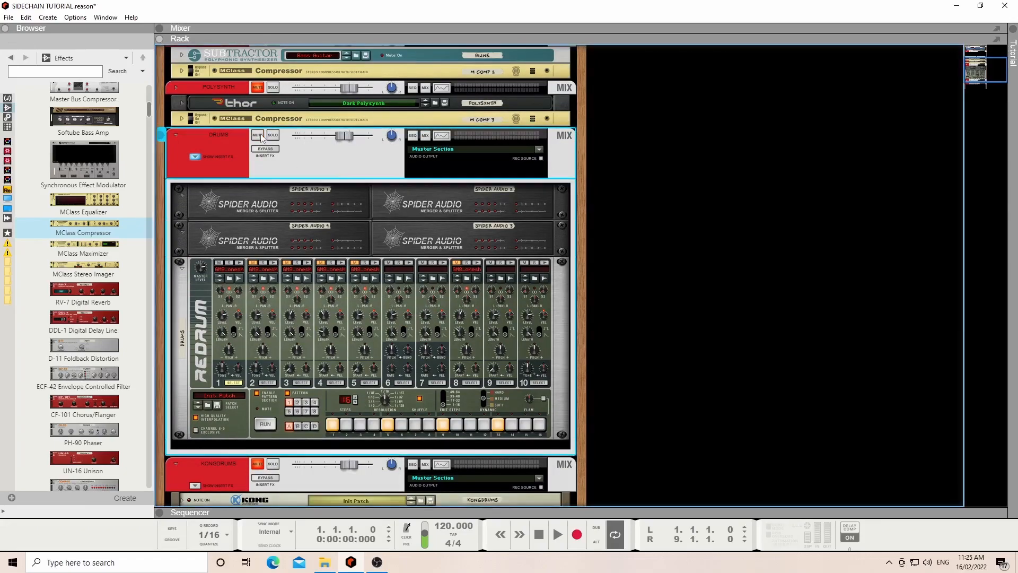
left_click(245, 268)
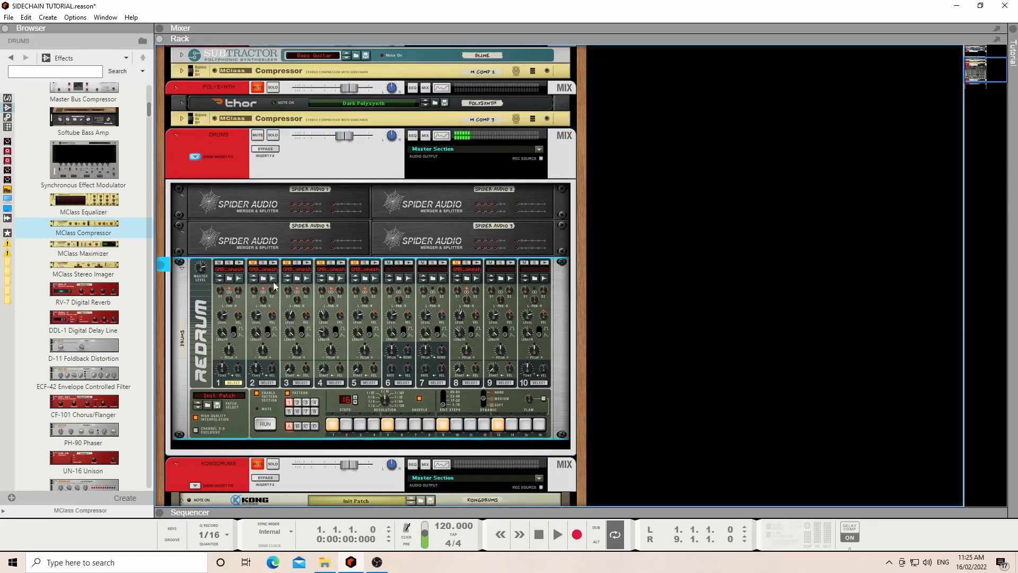
key("space")
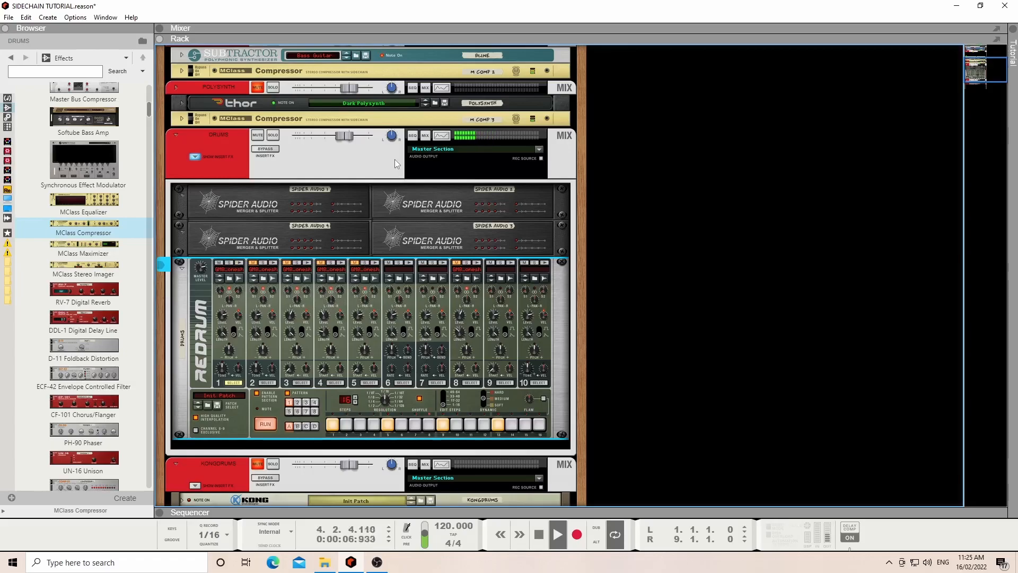
key("space")
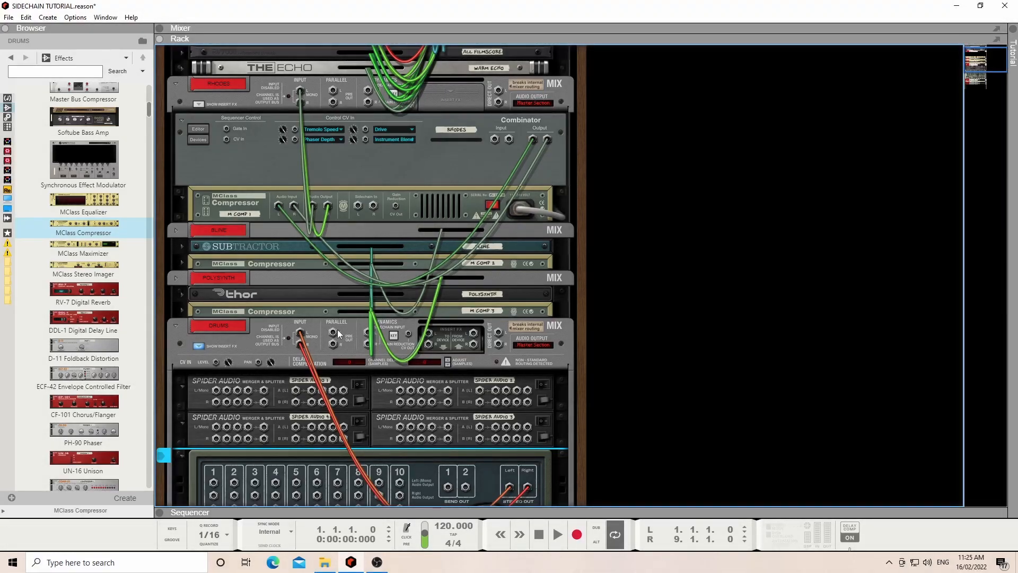
Step: Route the Drums channel's parallel output to the sidechain input of the Rhodes compressor and play back the result
left_click_drag(334, 333, 358, 205)
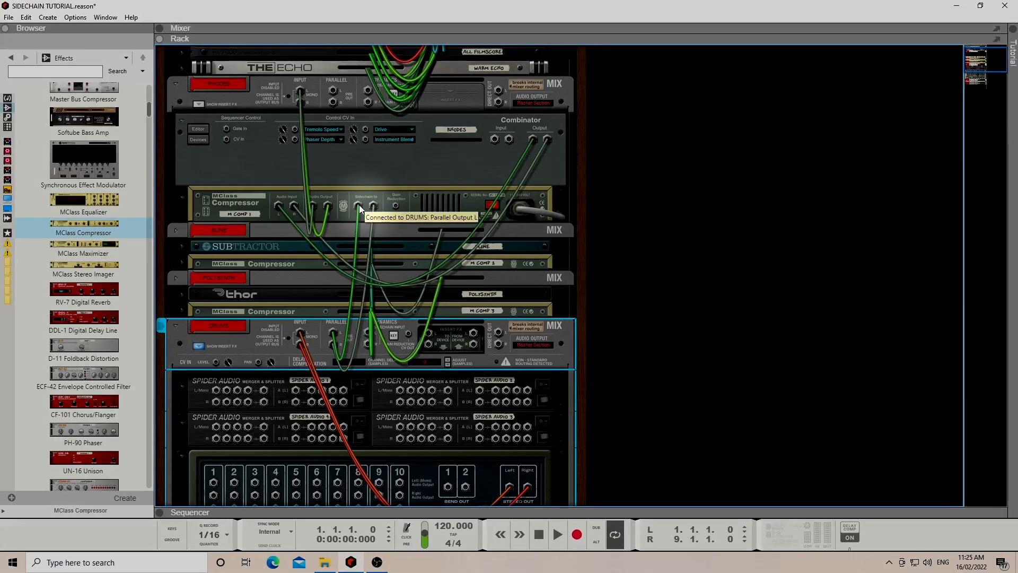
key("Tab")
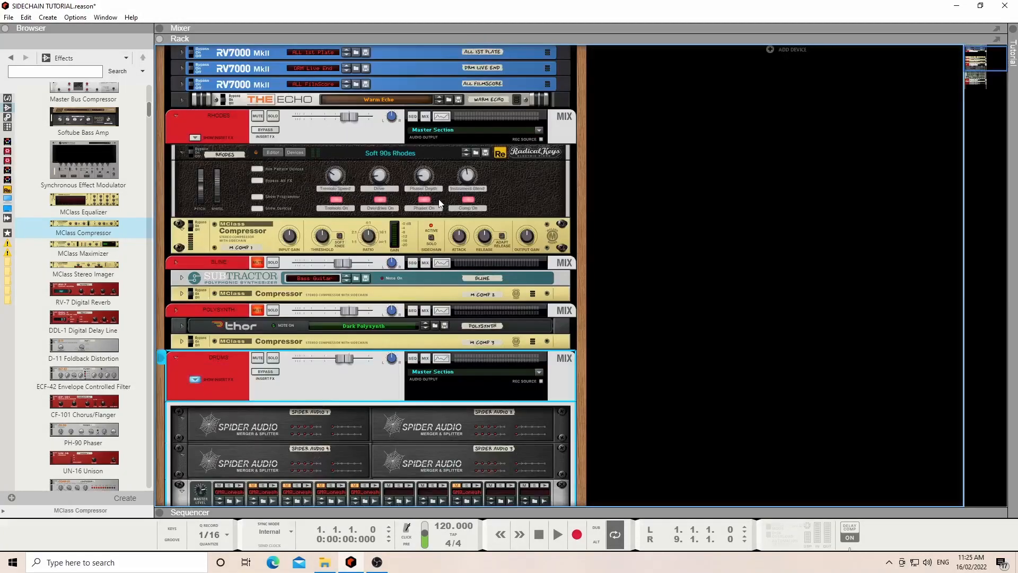
scroll(442, 225, "up", 2)
key("space")
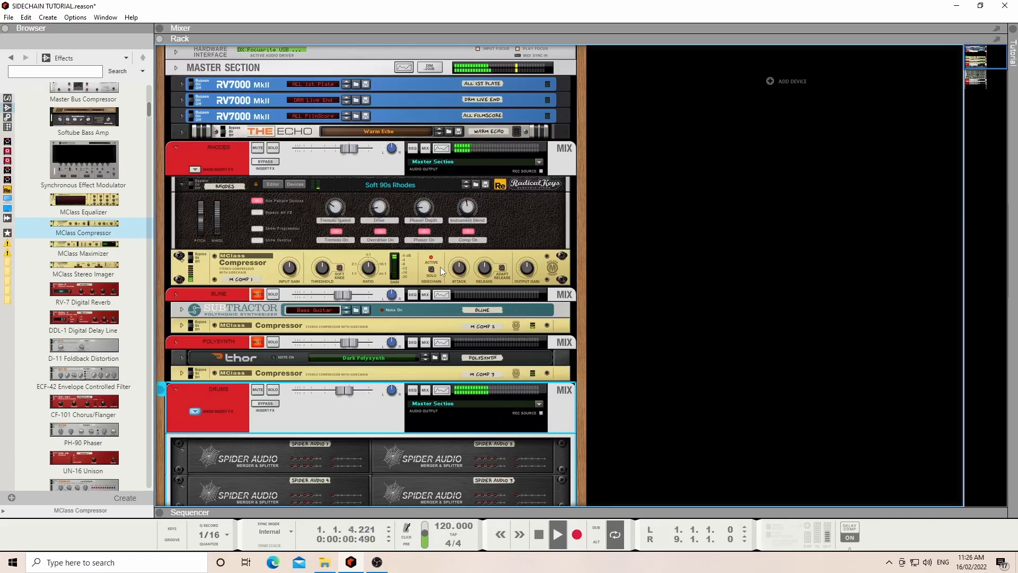
key("space")
Step: Lower the Rhodes compressor's attack, set its release to about 491 ms and ratio to 10.6:1, and listen to the result
left_click(464, 276)
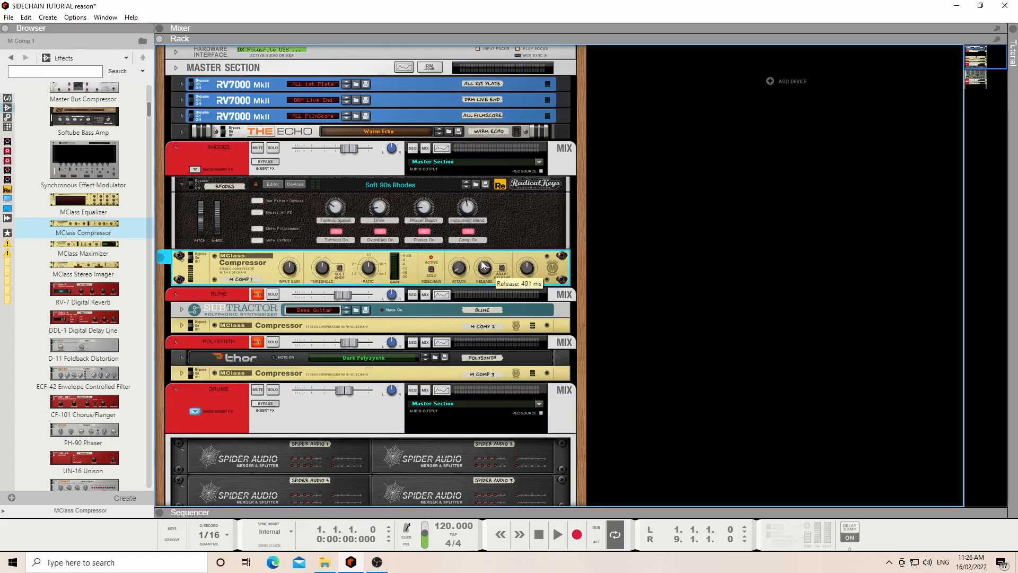
left_click_drag(372, 269, 377, 263)
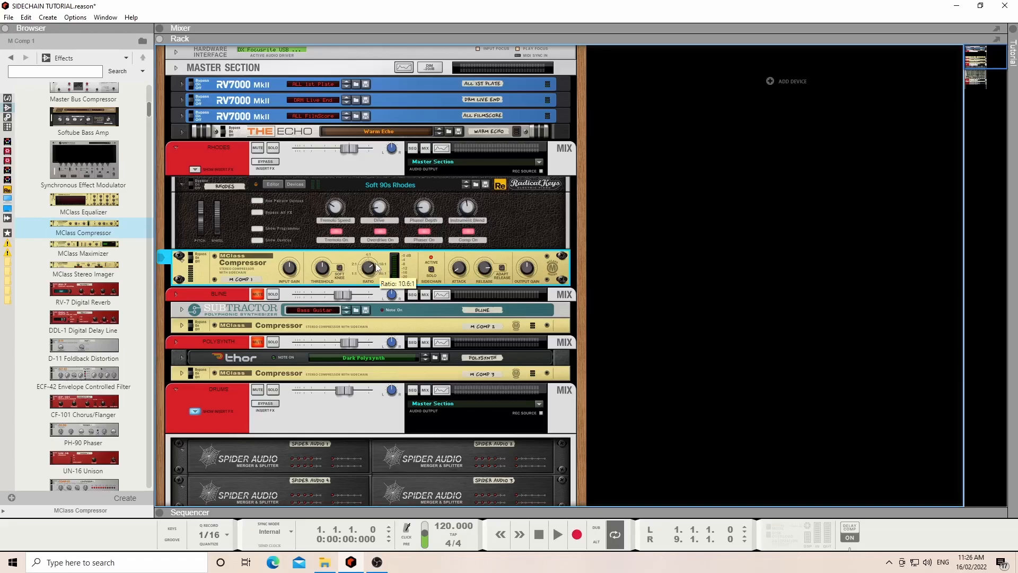
key("space")
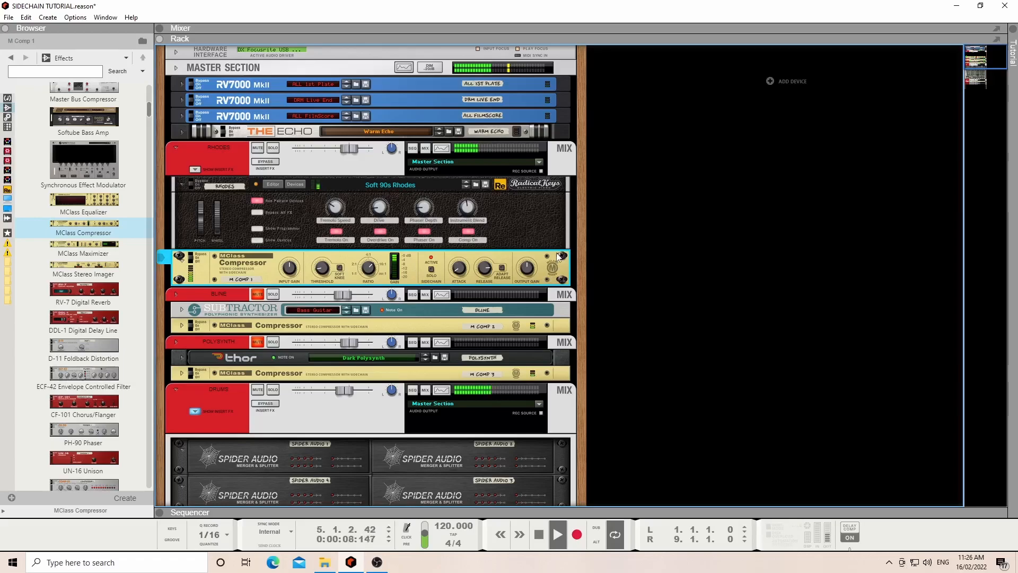
key("space")
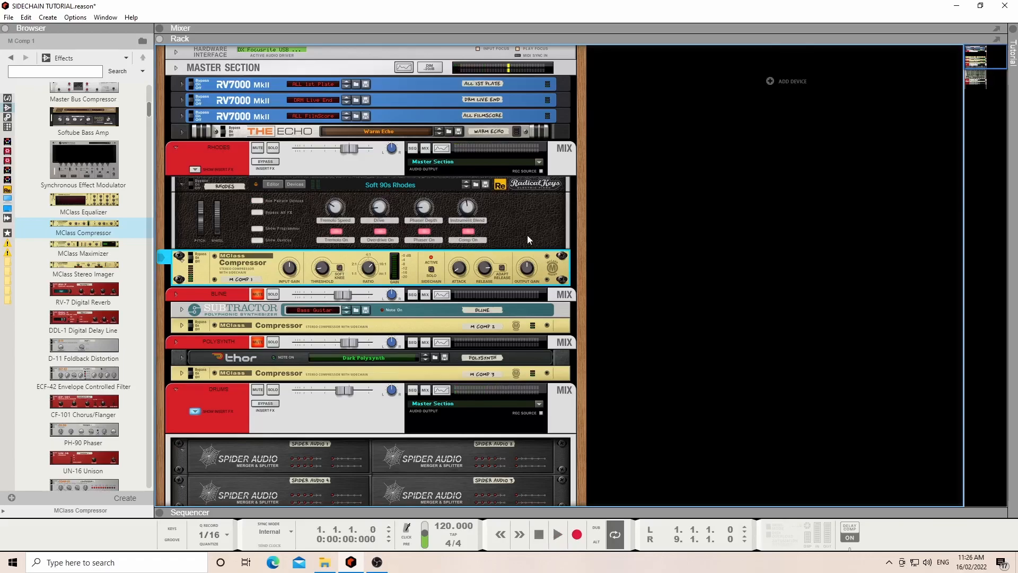
Step: Unmute channels 8, 5, 4, 3 and 2 on the Redrum drum machine
scroll(527, 237, "down", 2)
scroll(527, 239, "down", 6)
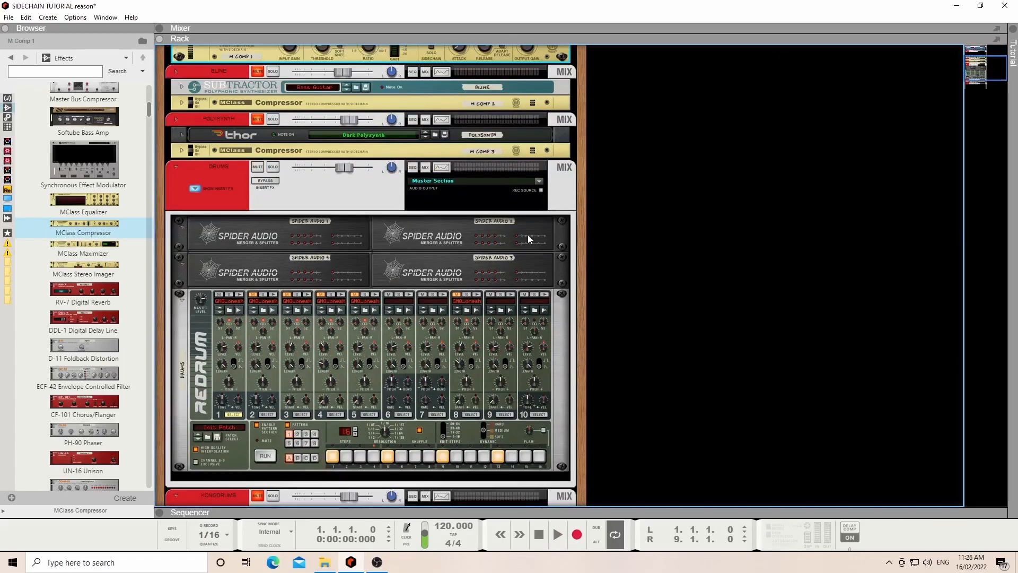
scroll(527, 238, "down", 1)
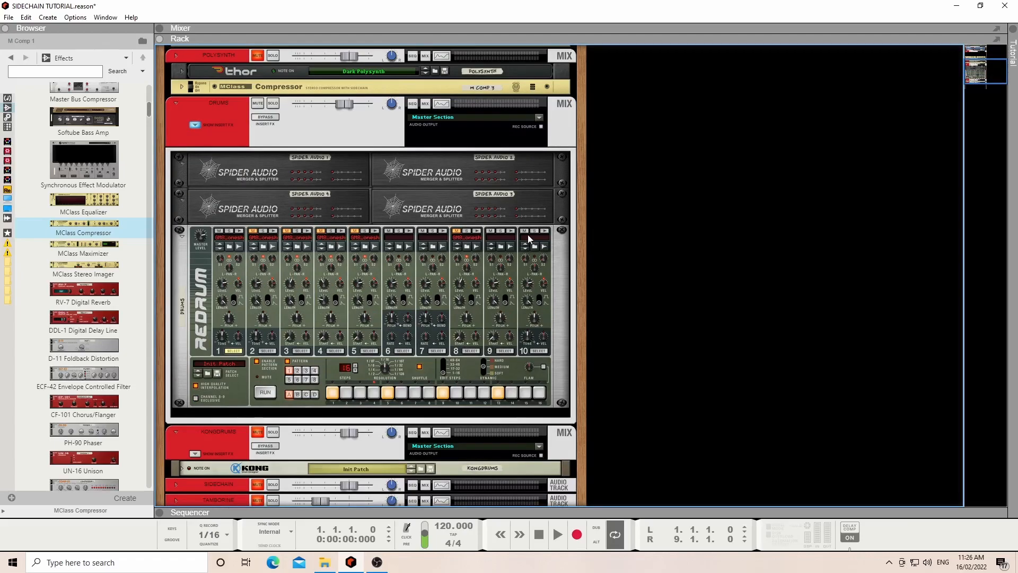
left_click(464, 231)
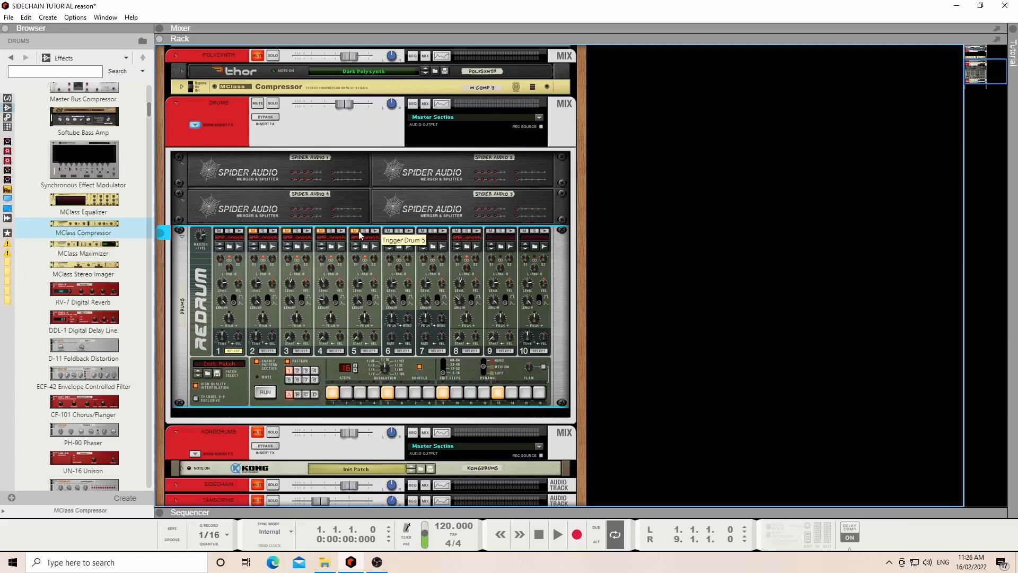
left_click(320, 231)
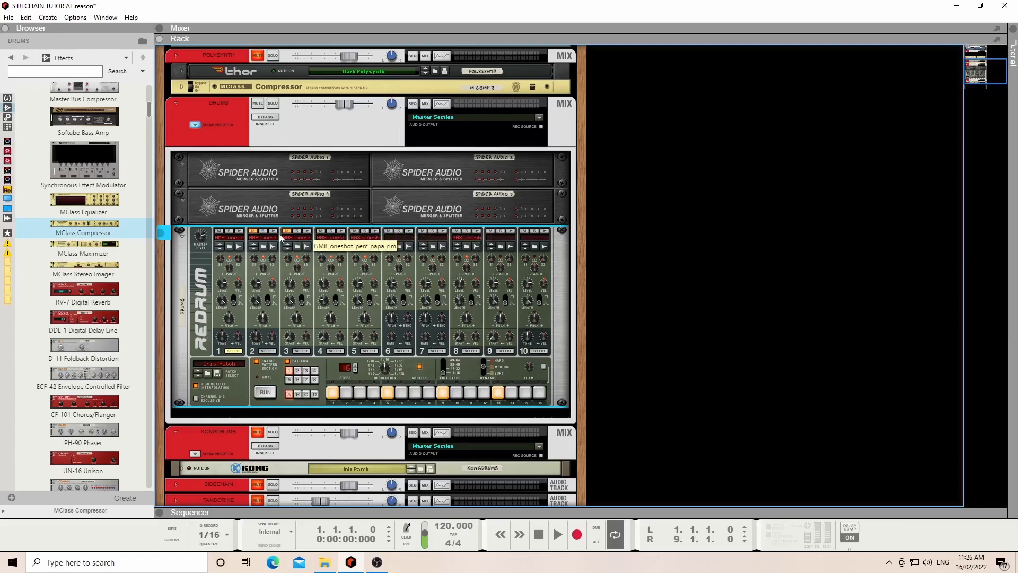
left_click(283, 232)
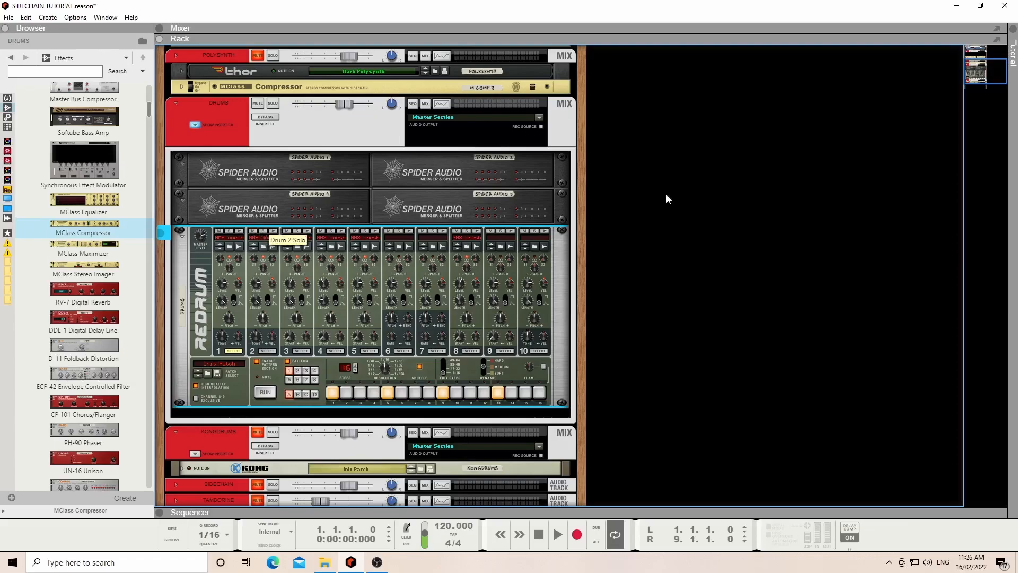
Step: Play back the full drum pattern with the Rhodes and examine the sidechained compressor's gain meter
key("space")
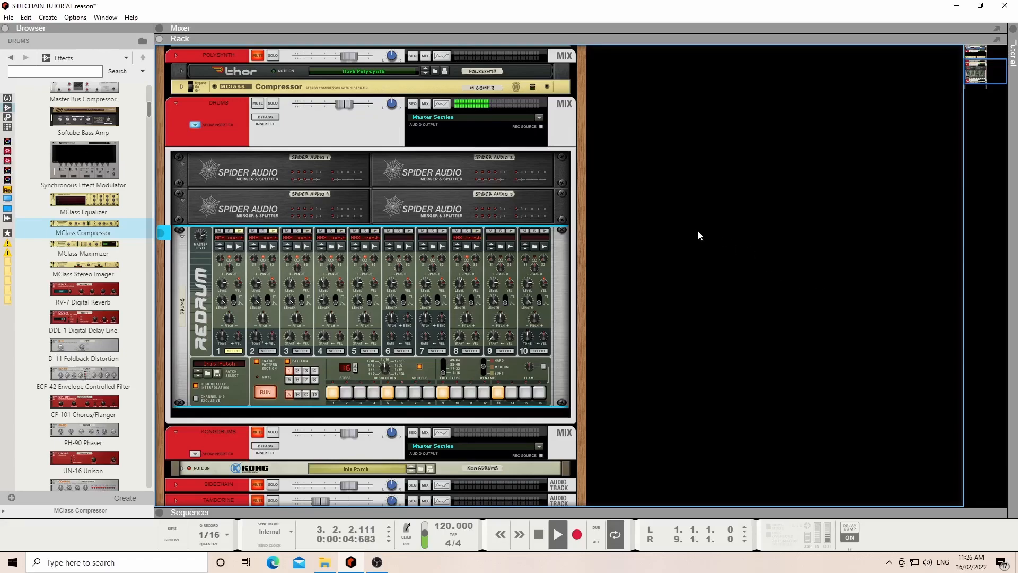
scroll(698, 233, "up", 4)
scroll(698, 229, "up", 1)
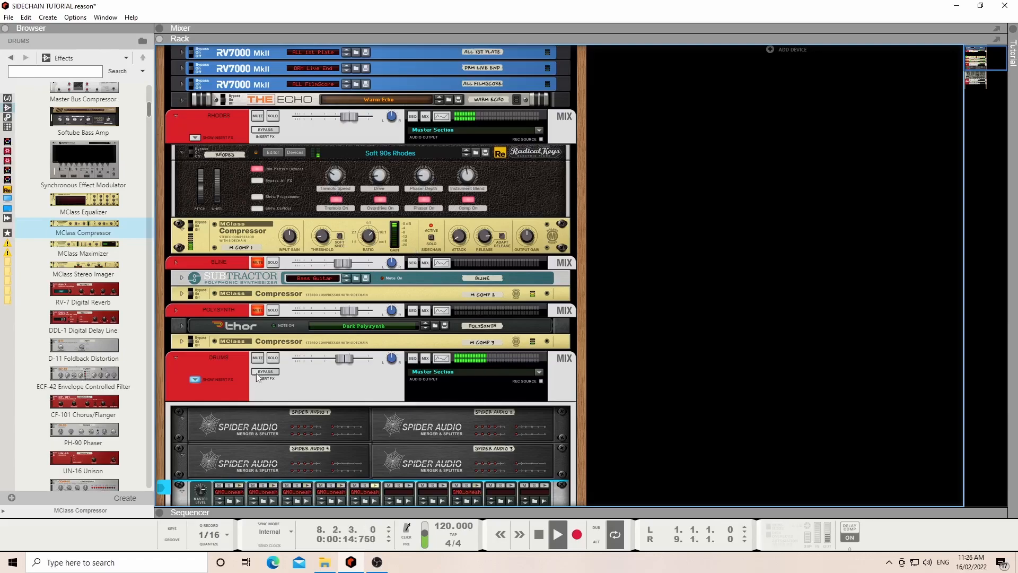
key("space")
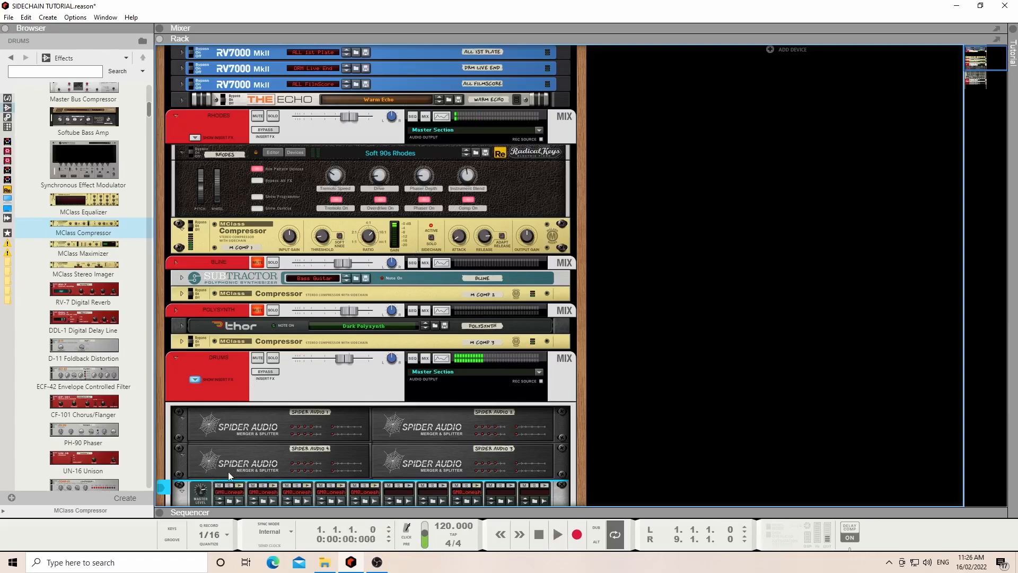
Step: Disconnect the Drums channel's parallel output from the Rhodes compressor's sidechain input on the rear of the rack
scroll(228, 472, "down", 4)
scroll(353, 305, "up", 1)
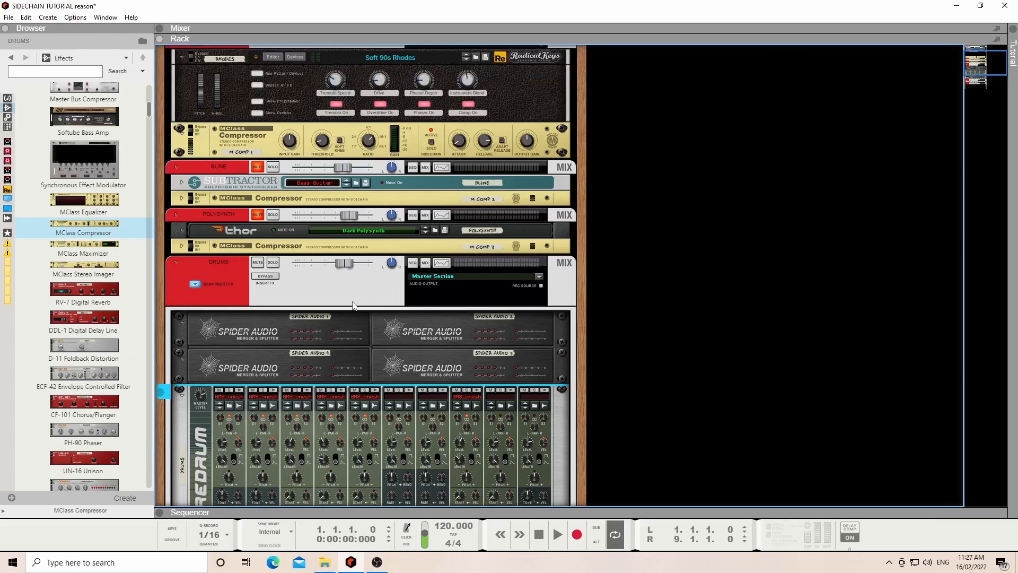
key("Tab")
scroll(406, 324, "up", 1)
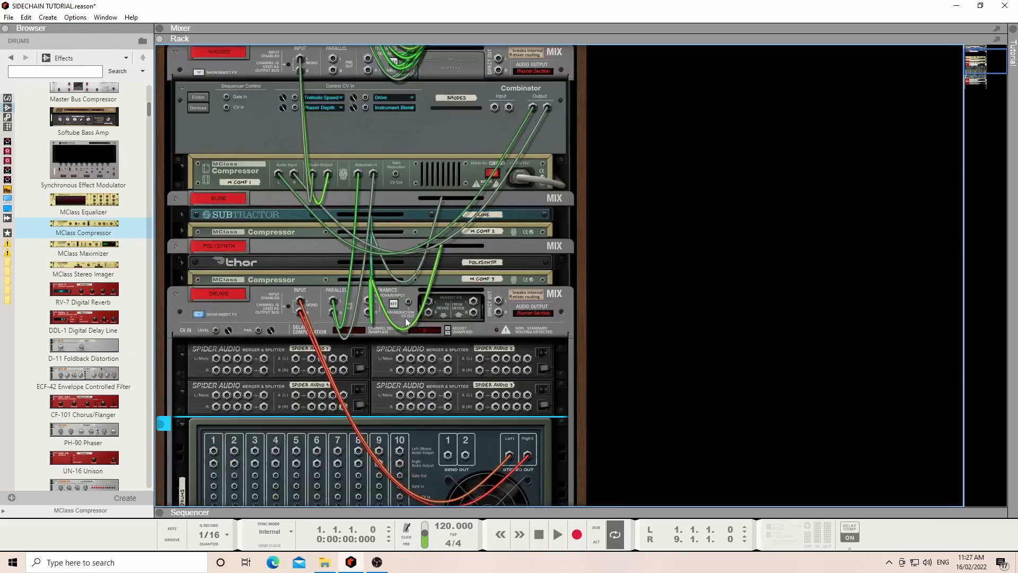
left_click_drag(357, 173, 352, 339)
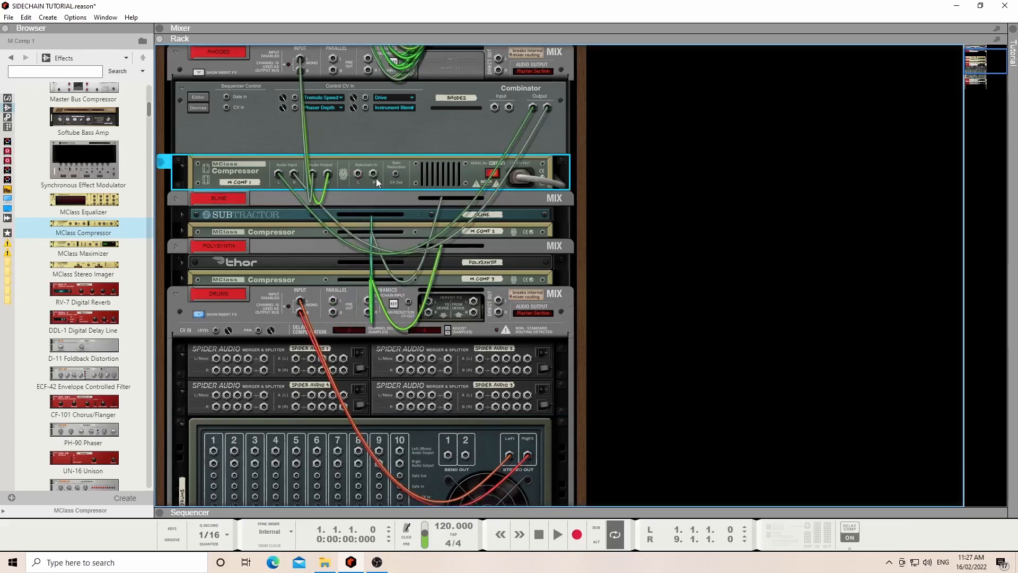
Step: Connect the Redrum's Send Out 1 to the left sidechain input of the Rhodes compressor M Comp 1
scroll(376, 178, "down", 1)
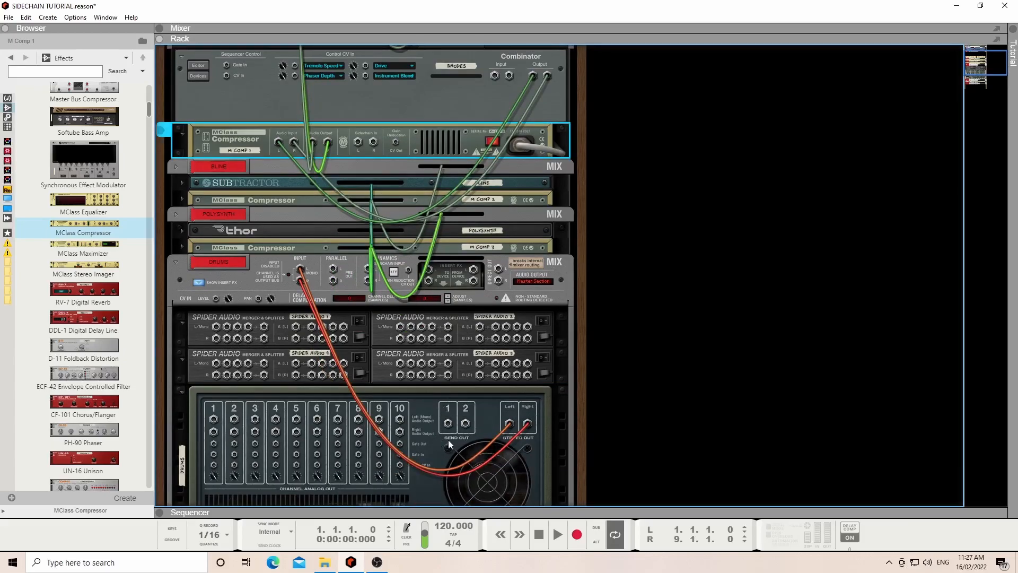
scroll(448, 449, "down", 6)
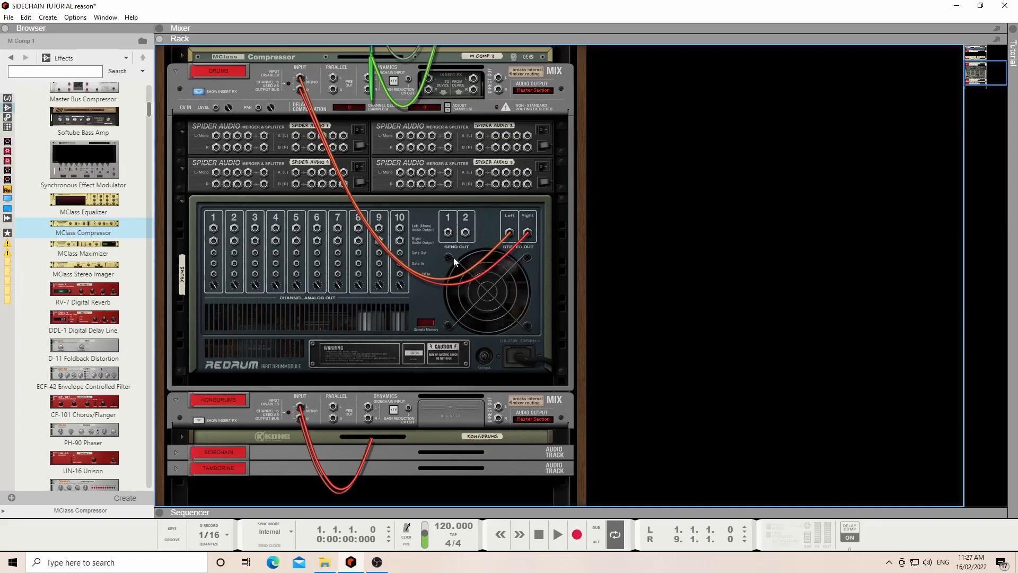
scroll(418, 295, "up", 6)
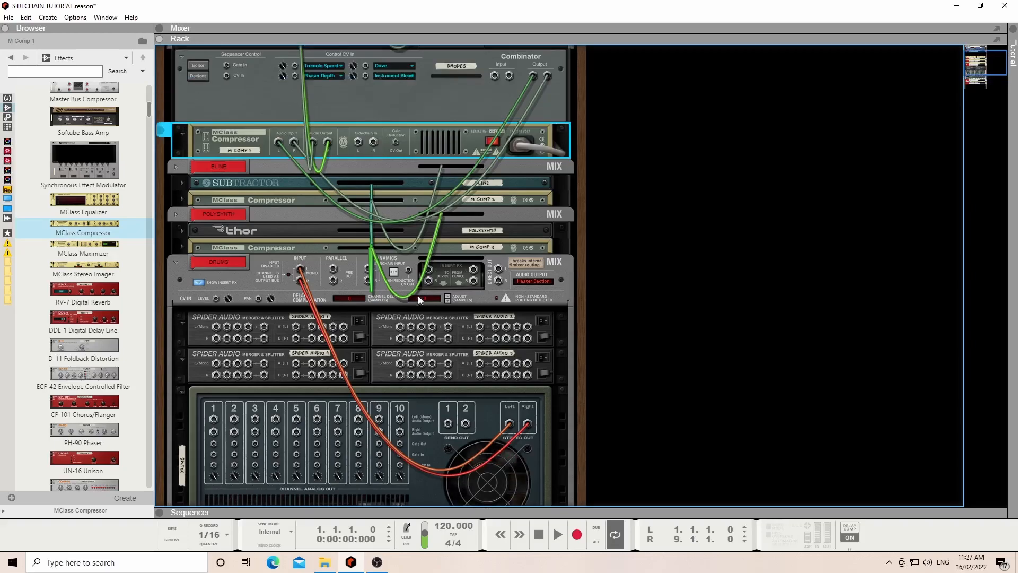
left_click_drag(449, 424, 358, 143)
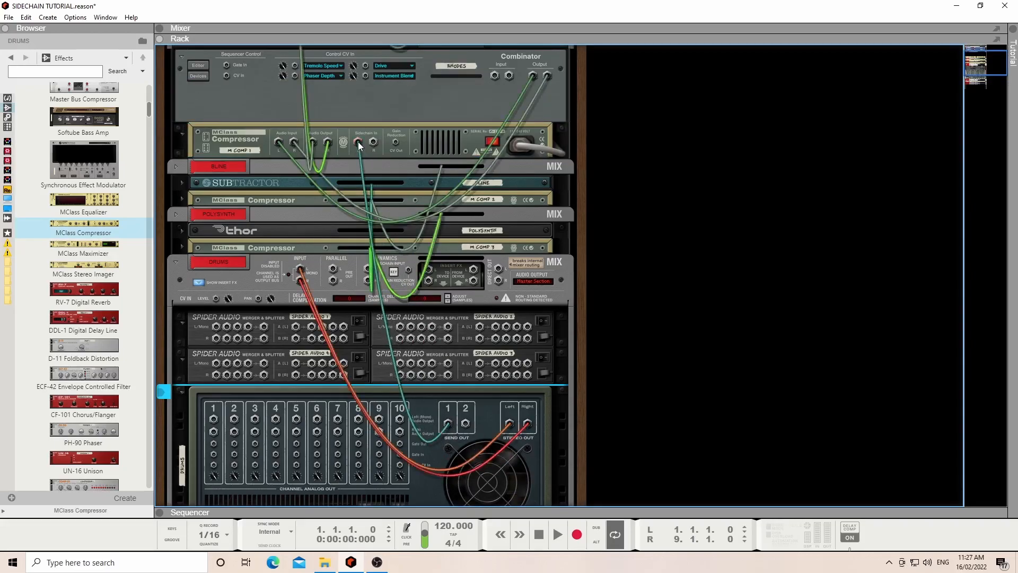
scroll(369, 425, "down", 2)
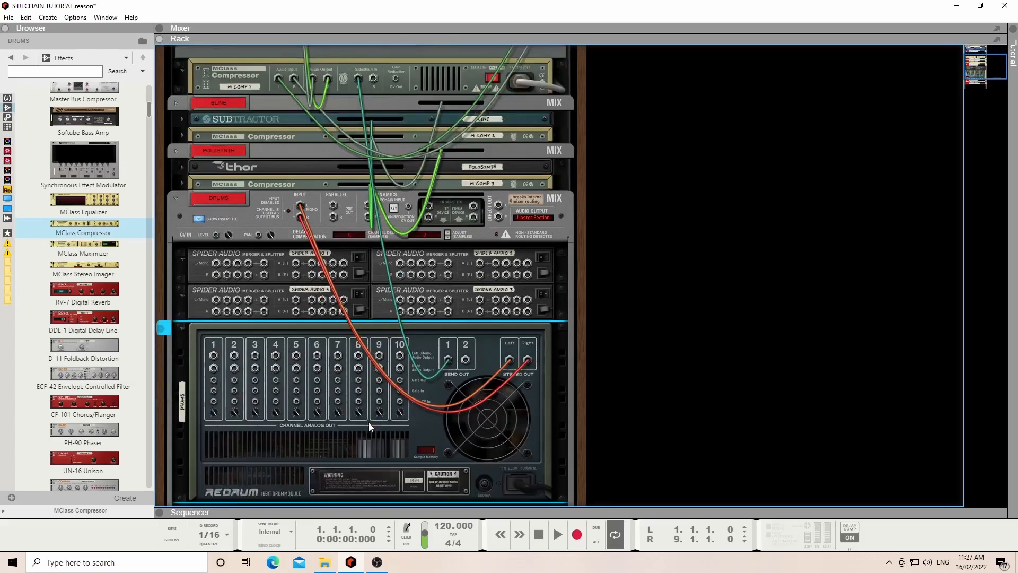
Step: Turn up the S1 send amount on Redrum channel 1
key("Tab")
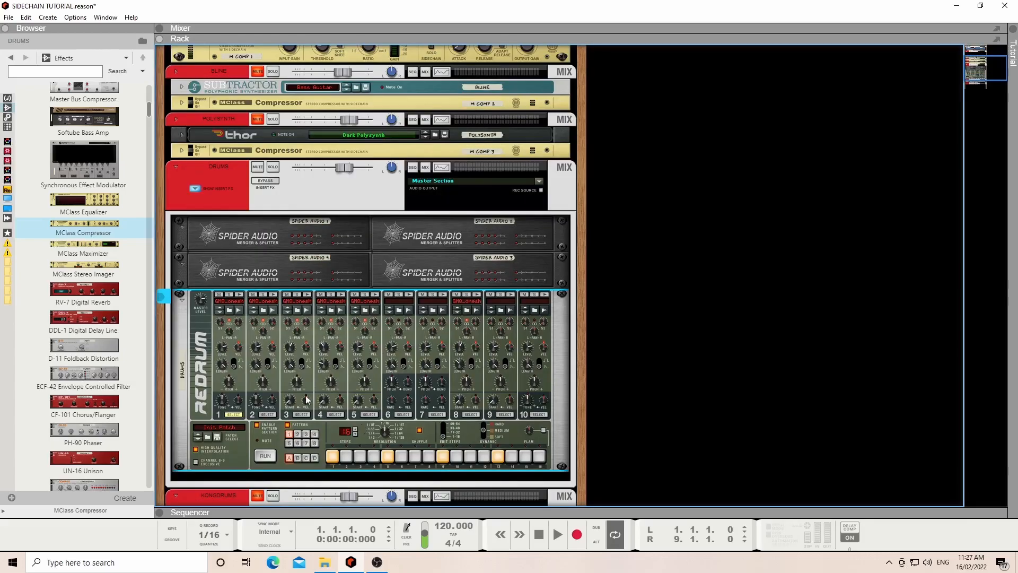
scroll(271, 355, "down", 1)
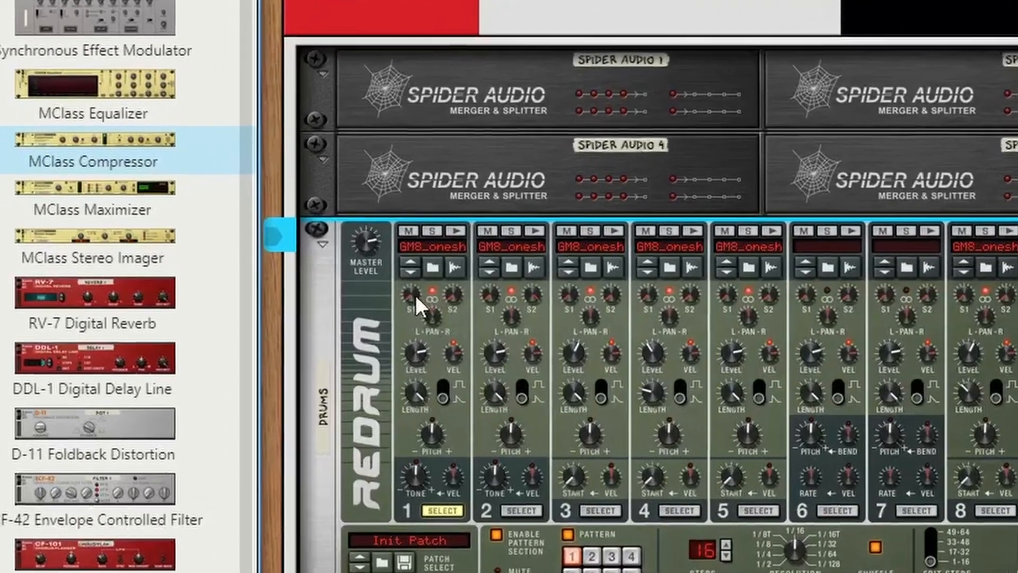
left_click_drag(416, 295, 433, 175)
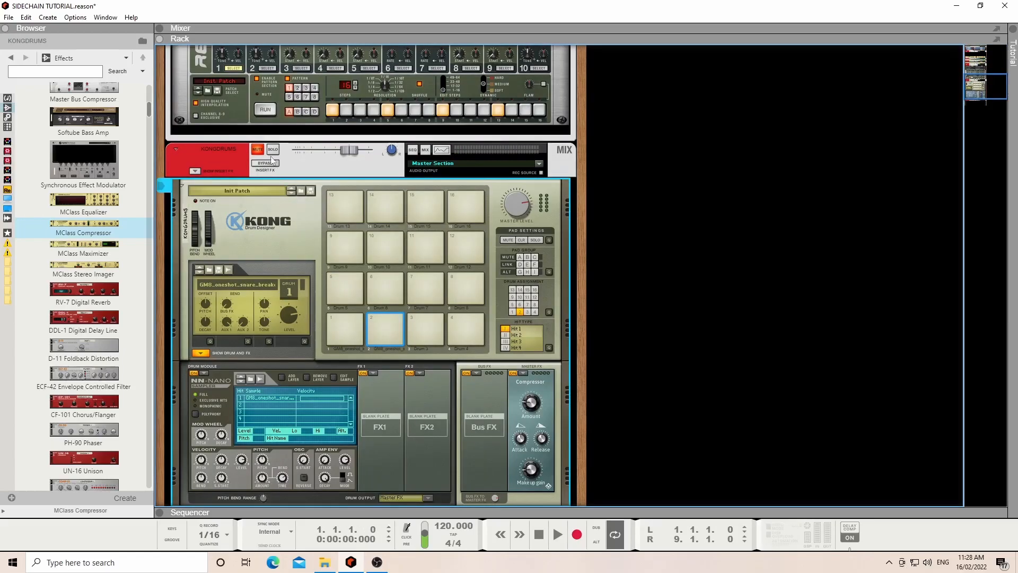
Step: Unmute the Kongdrums channel and examine the aux send outputs on the rear of the Kong Drum Designer
left_click(258, 150)
scroll(346, 268, "down", 3)
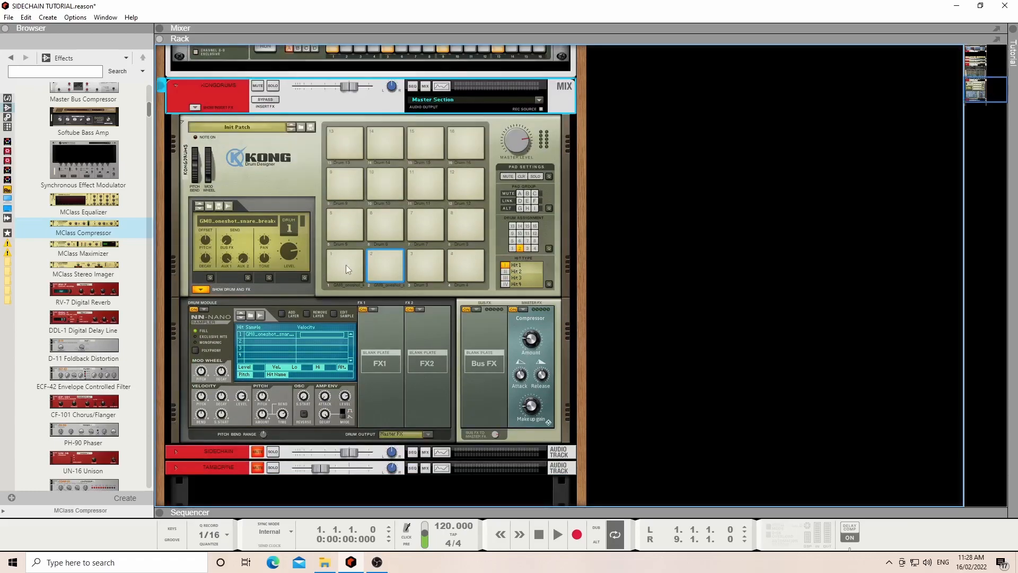
key("Tab")
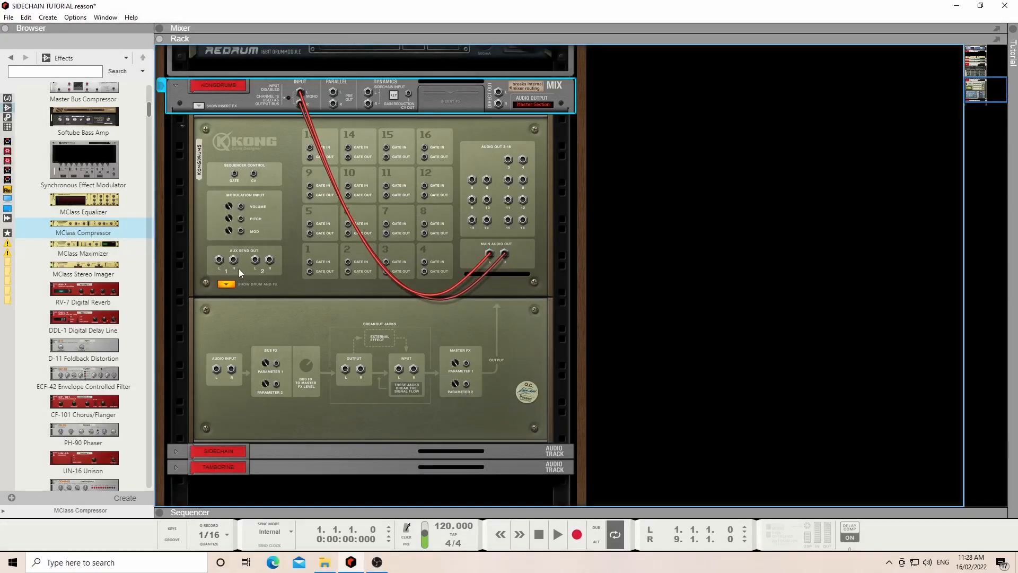
key("Tab")
Step: Select the Drum 1 kick pad in Kong and set its Aux 1 send to 127
left_click(348, 266)
left_click(348, 266)
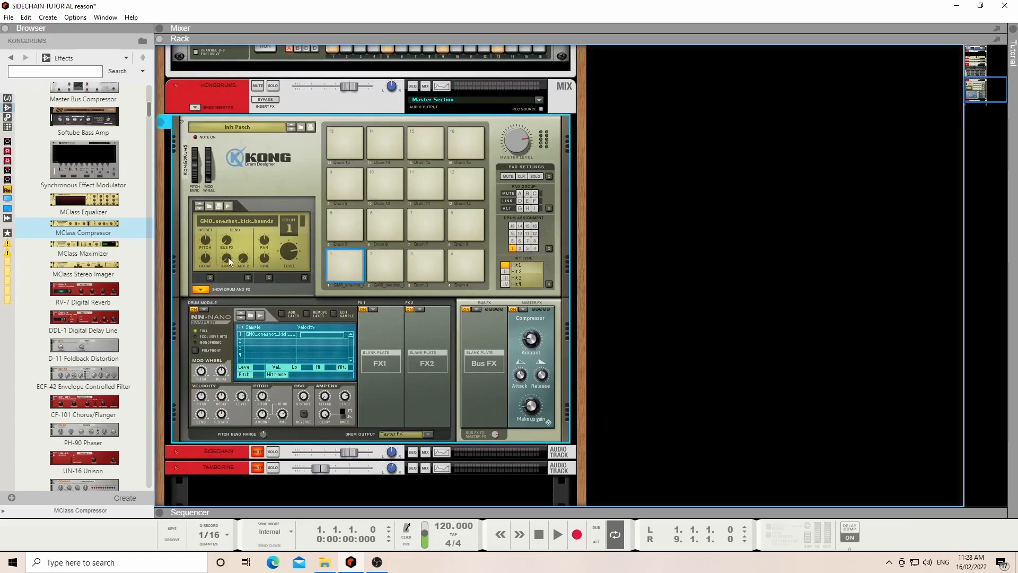
left_click_drag(228, 257, 276, 224)
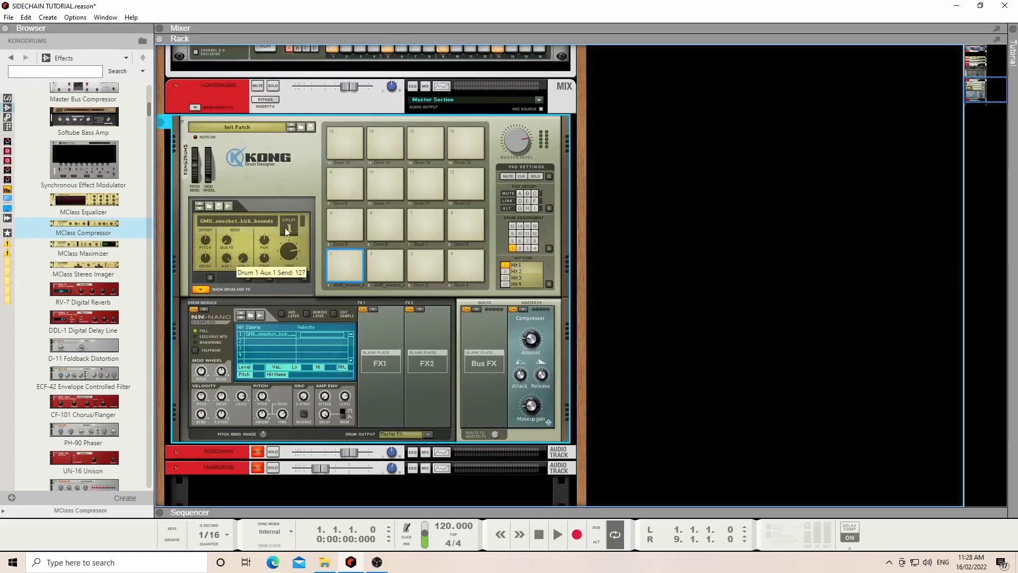
scroll(282, 396, "up", 5)
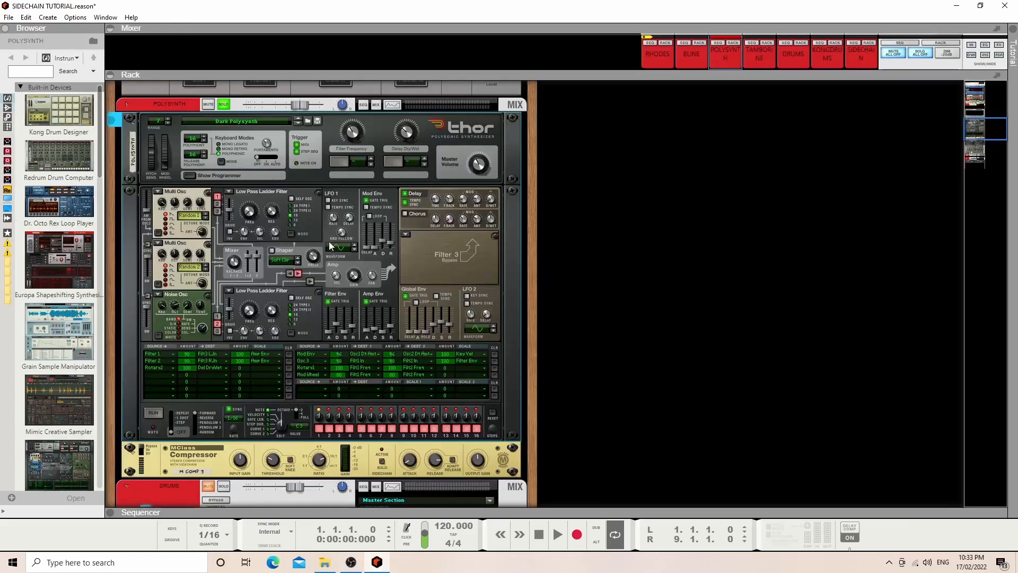
Step: Play back the soloed Polysynth channel and the soloed Bline channel, and listen to each part on its own
key("space")
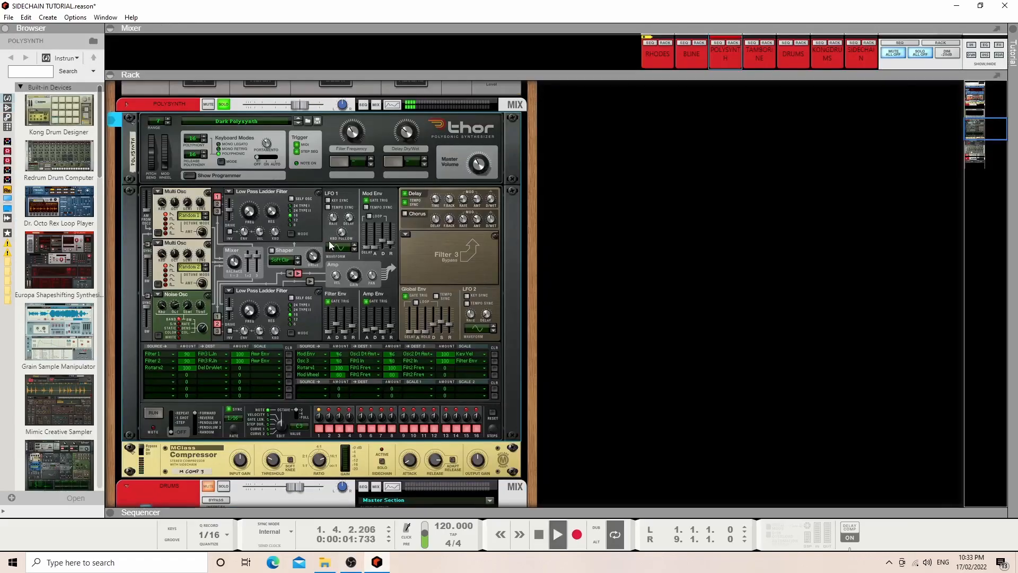
scroll(329, 241, "up", 1)
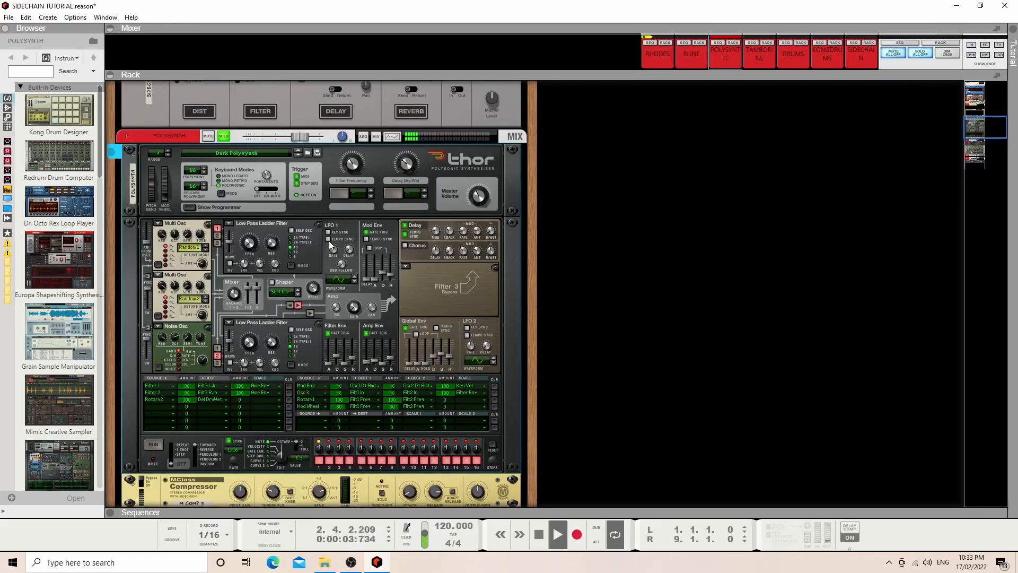
scroll(328, 241, "down", 1)
key("space")
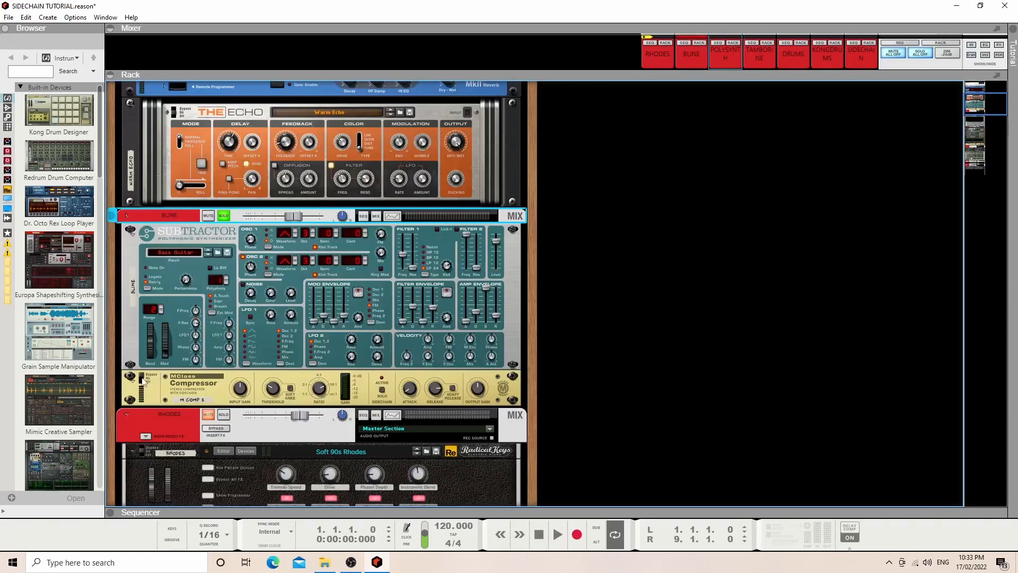
key("space")
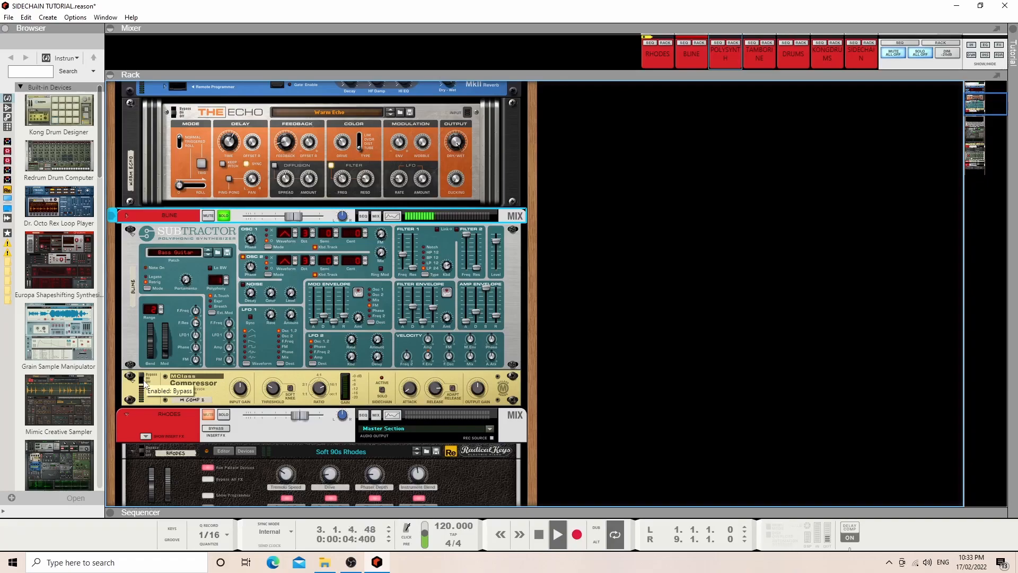
left_click(538, 535)
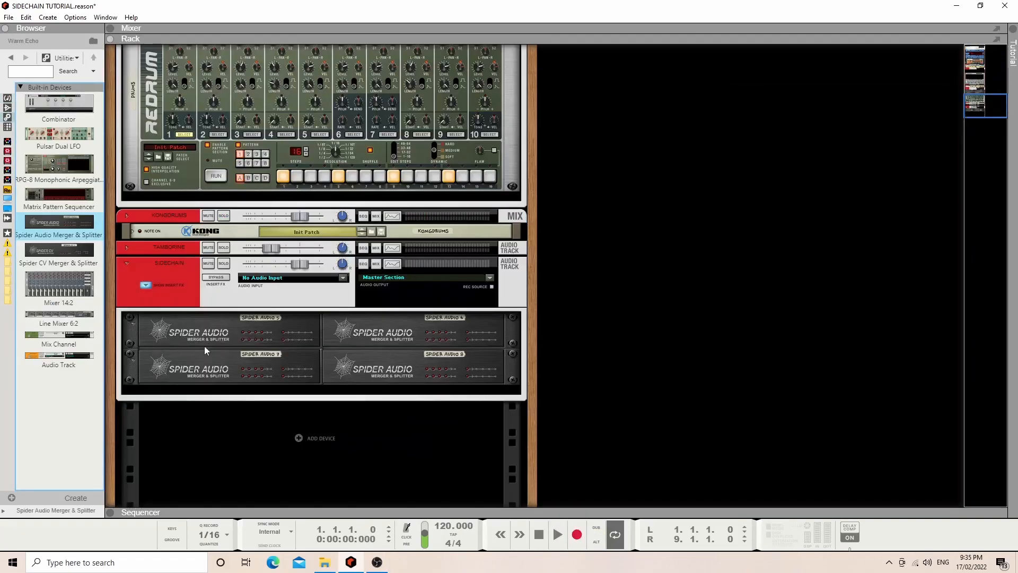
scroll(236, 350, "up", 10)
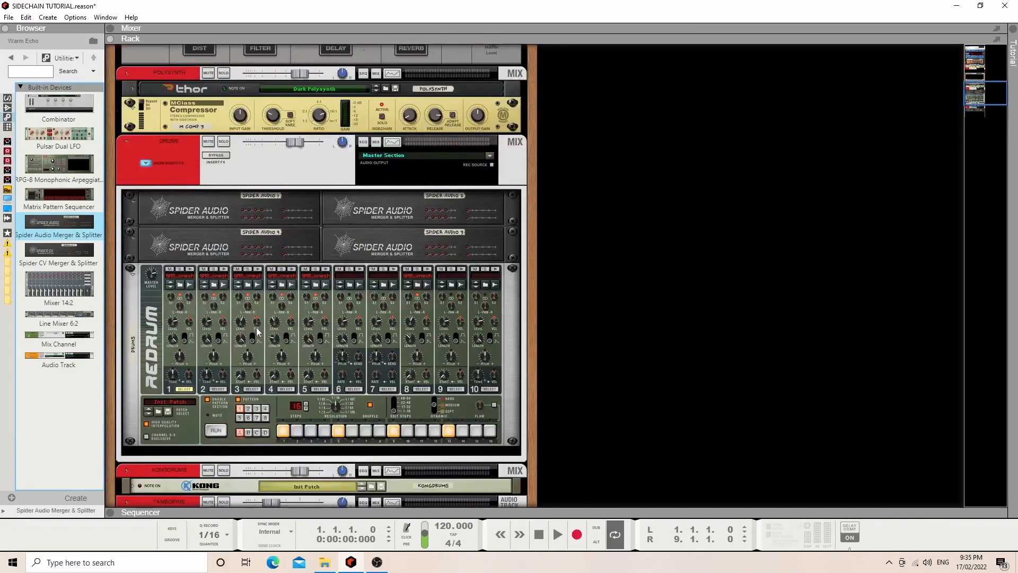
left_click(133, 371)
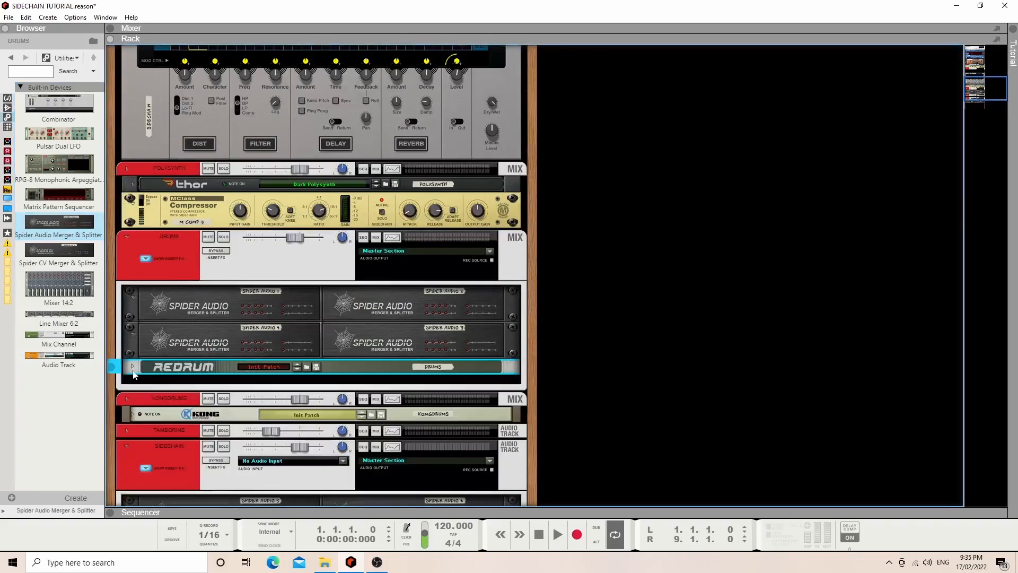
left_click(133, 370)
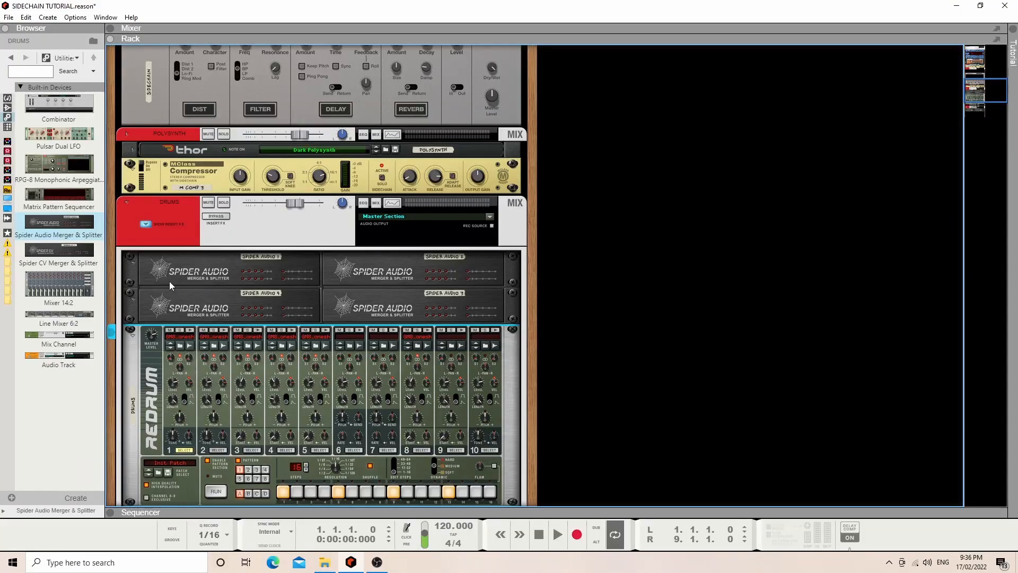
scroll(170, 281, "down", 1)
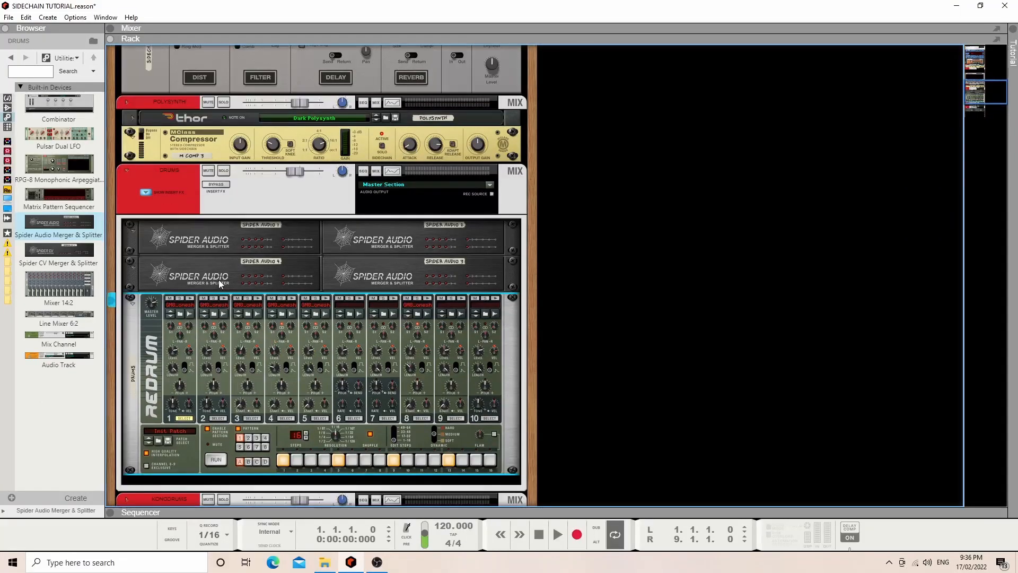
scroll(225, 325, "down", 5)
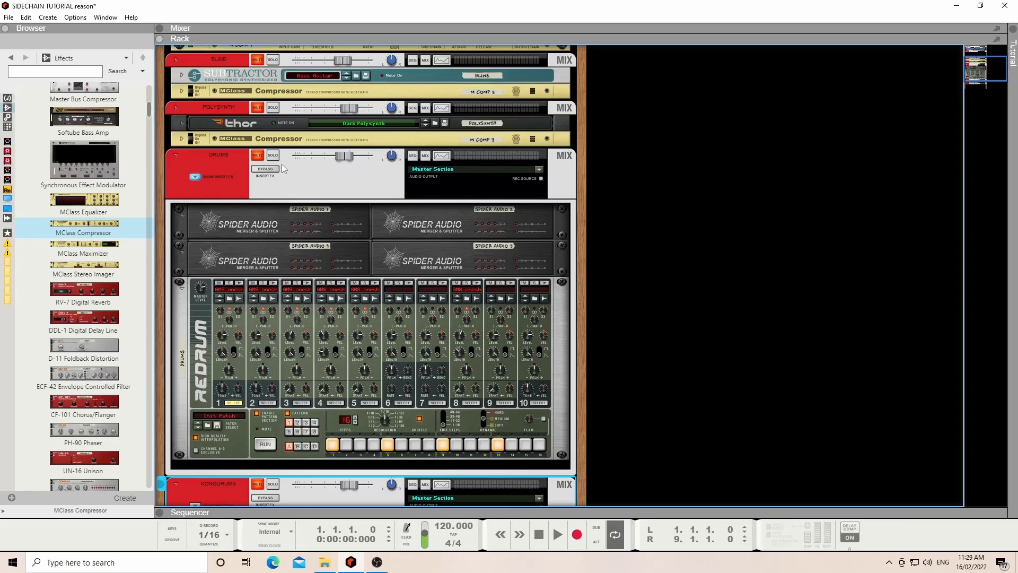
Step: Unmute the Drums channel and trace the rear cabling between the Redrum and the Rhodes compressor
left_click(259, 157)
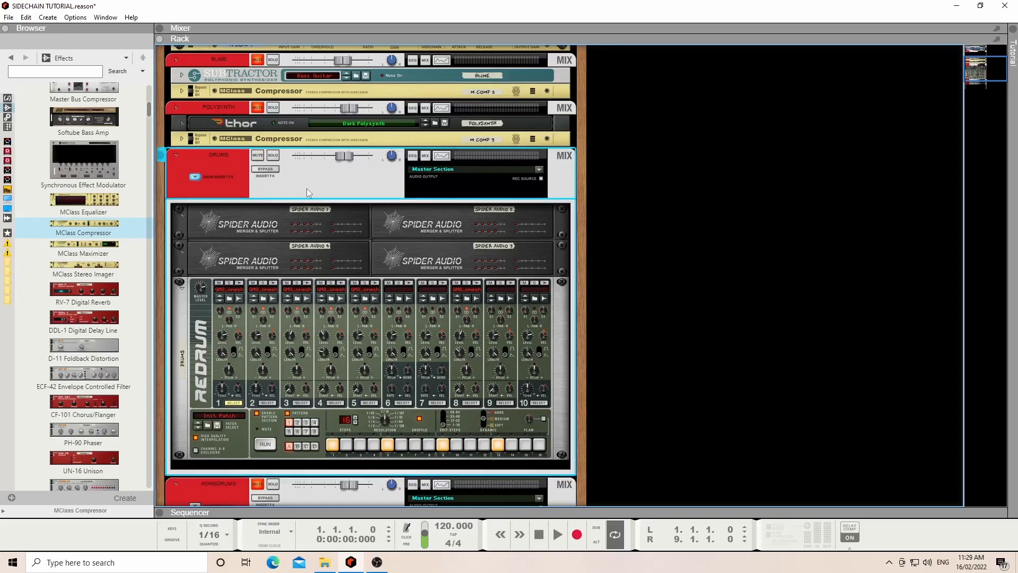
key("Tab")
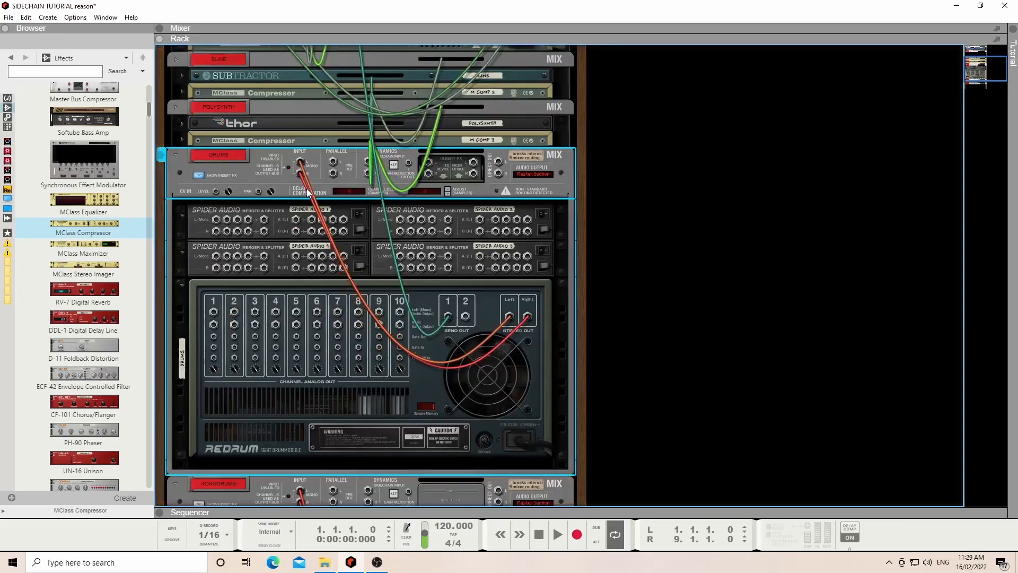
scroll(425, 404, "up", 5)
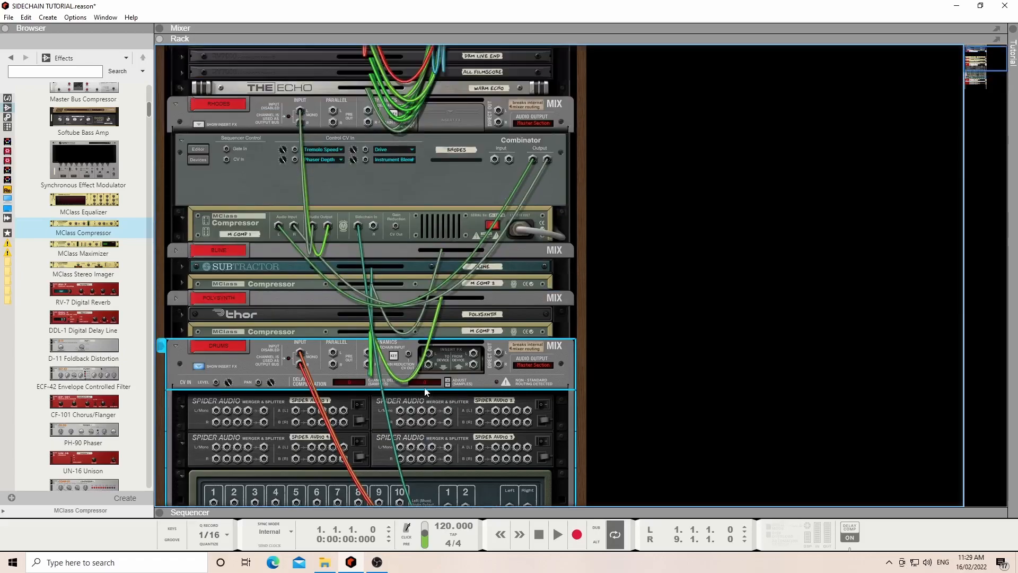
scroll(427, 408, "down", 4)
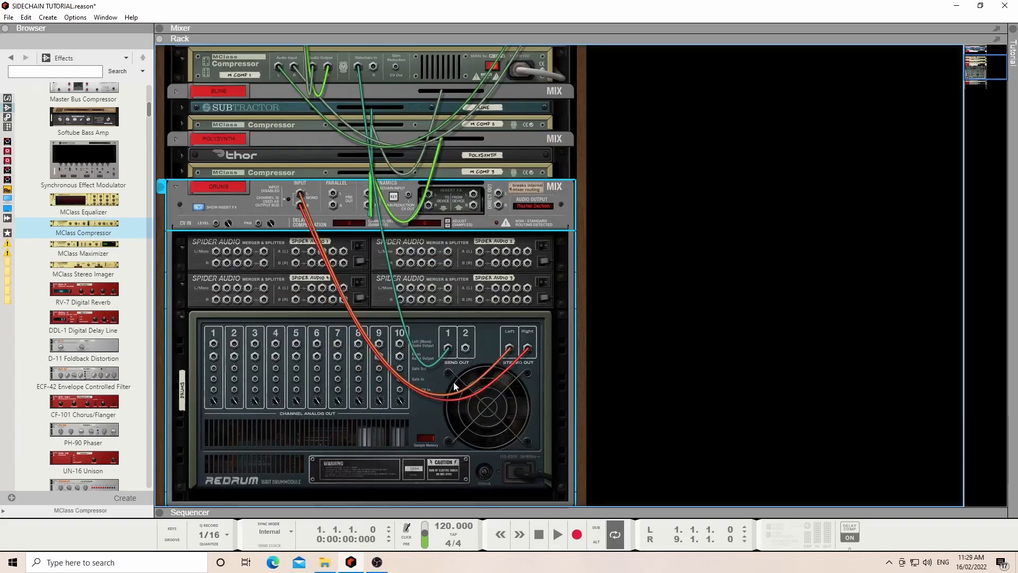
scroll(453, 377, "down", 1)
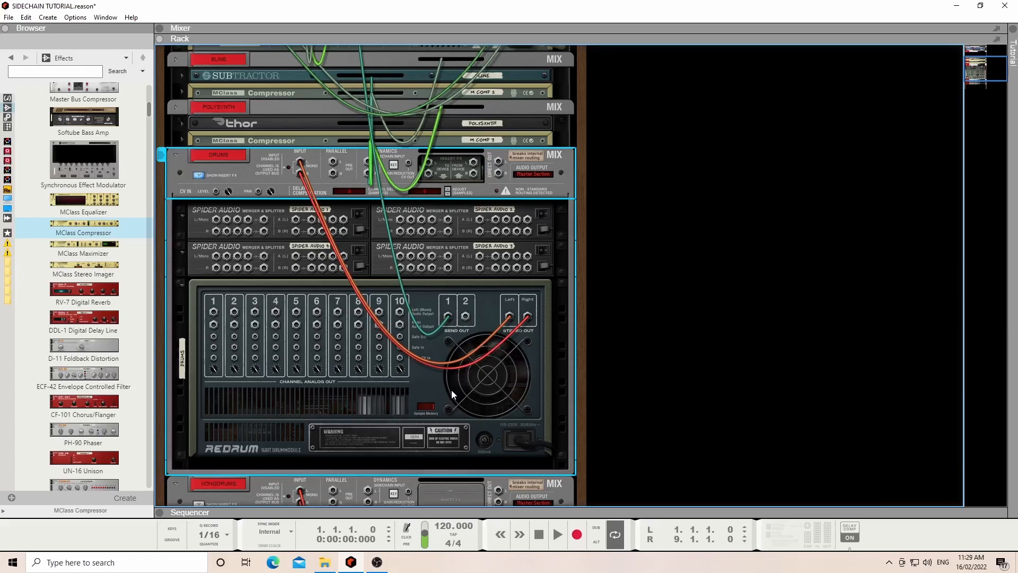
Step: Disconnect the Redrum's Send Out 1 cable from the Rhodes compressor's sidechain input
scroll(451, 389, "up", 3)
left_click_drag(361, 141, 424, 399)
scroll(424, 401, "down", 2)
scroll(426, 403, "down", 1)
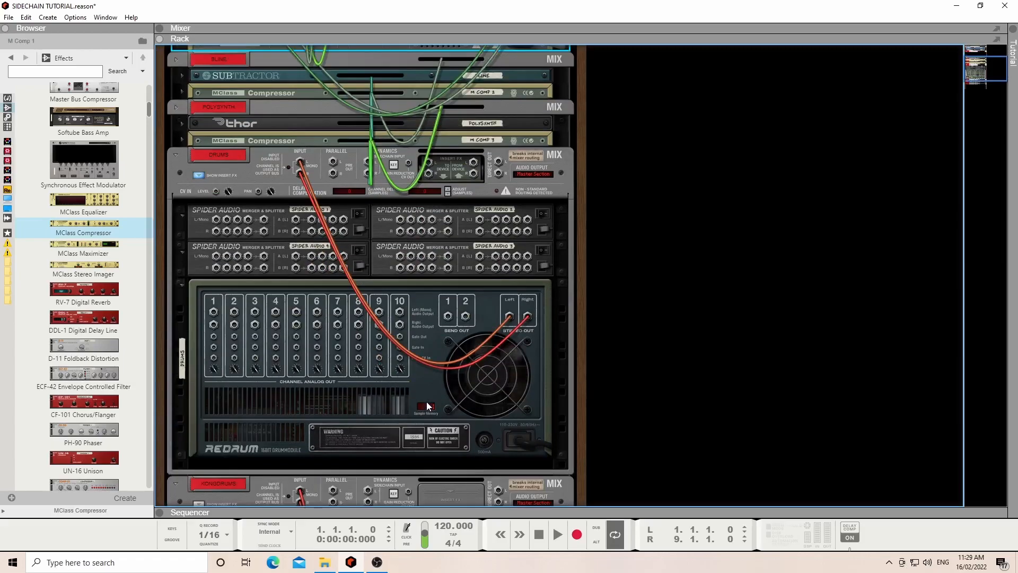
Step: Connect Redrum Send Out 1 to Spider Audio 1's first left merger input, and its left merged output to splitter input A (L)
left_click_drag(447, 319, 216, 220)
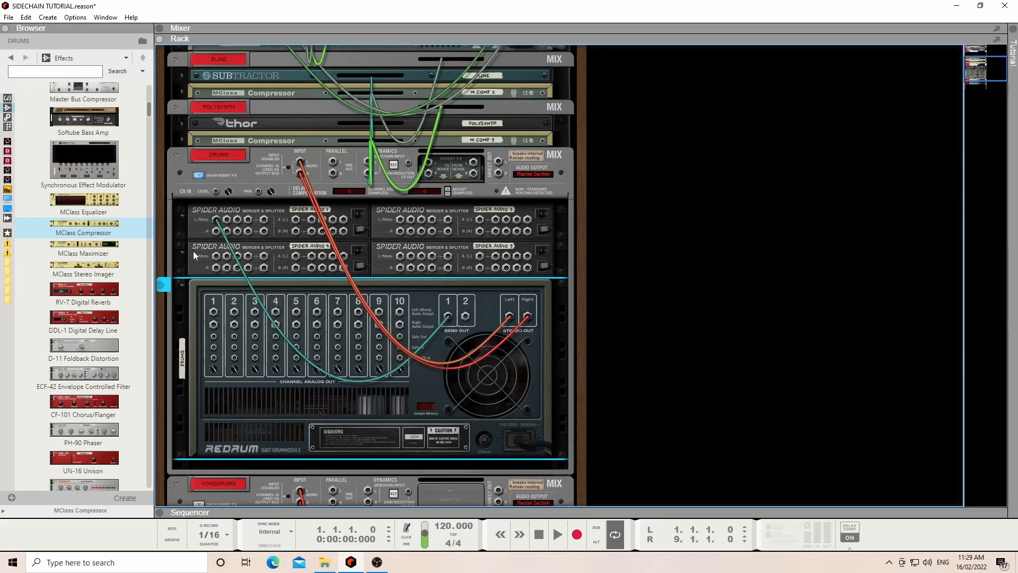
left_click(263, 221)
left_click_drag(264, 222, 295, 220)
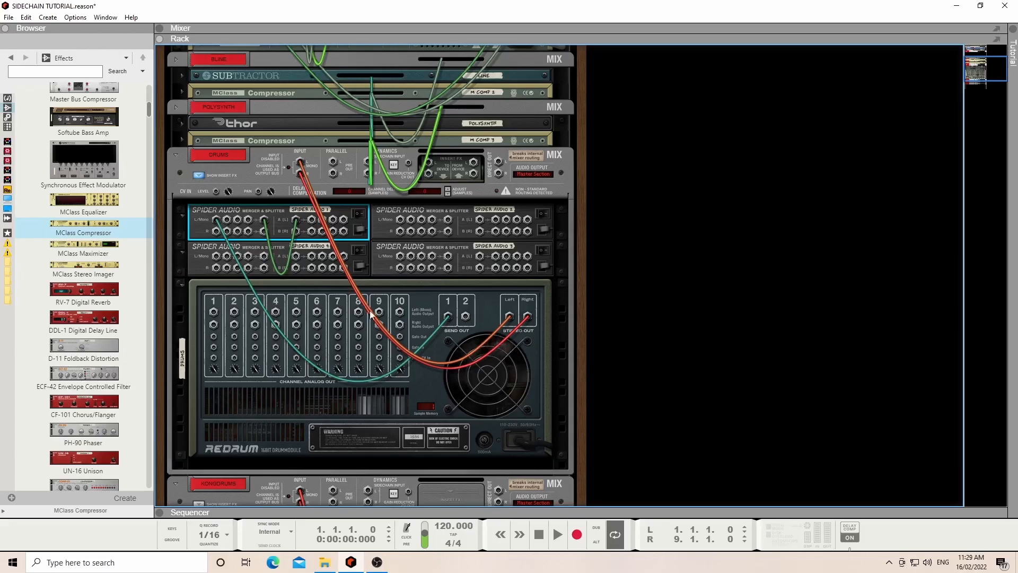
scroll(370, 313, "up", 5)
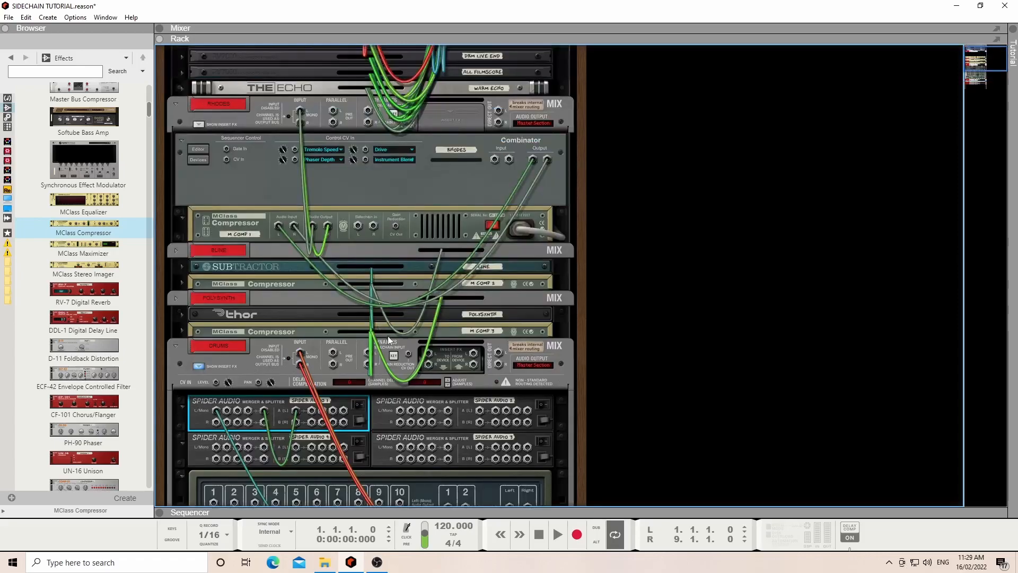
Step: Connect Spider Audio 1's first left splitter output to the Rhodes compressor's left sidechain input, and play back the Rhodes with the drums
left_click_drag(311, 414, 361, 229)
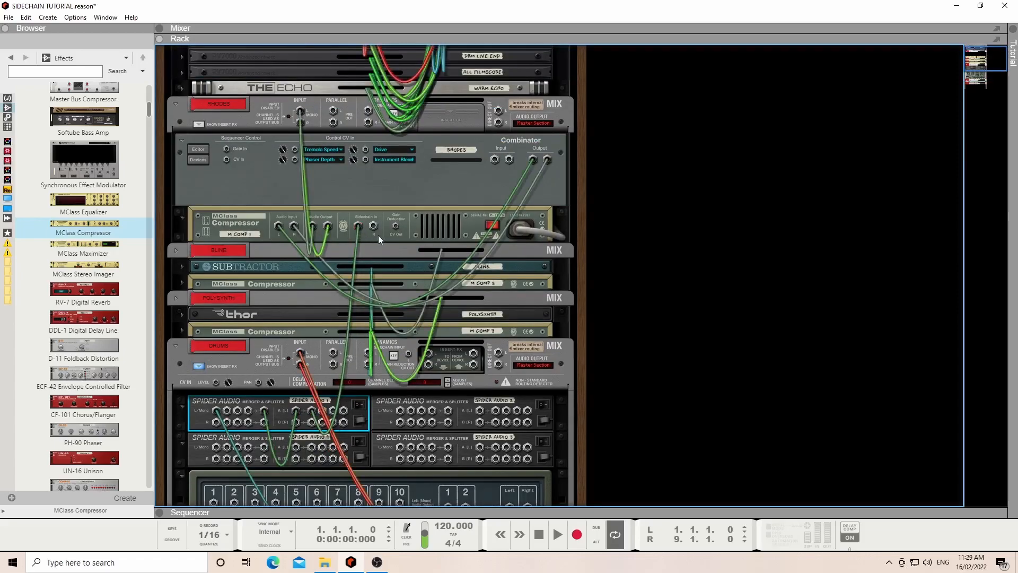
scroll(380, 235, "down", 5)
key("Tab")
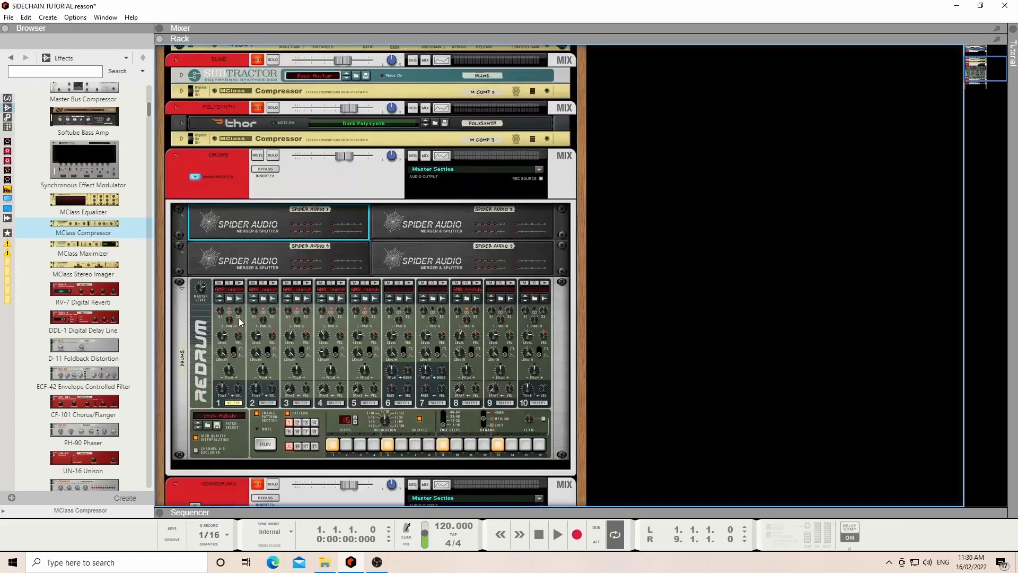
left_click(218, 314)
key("space")
scroll(341, 305, "up", 5)
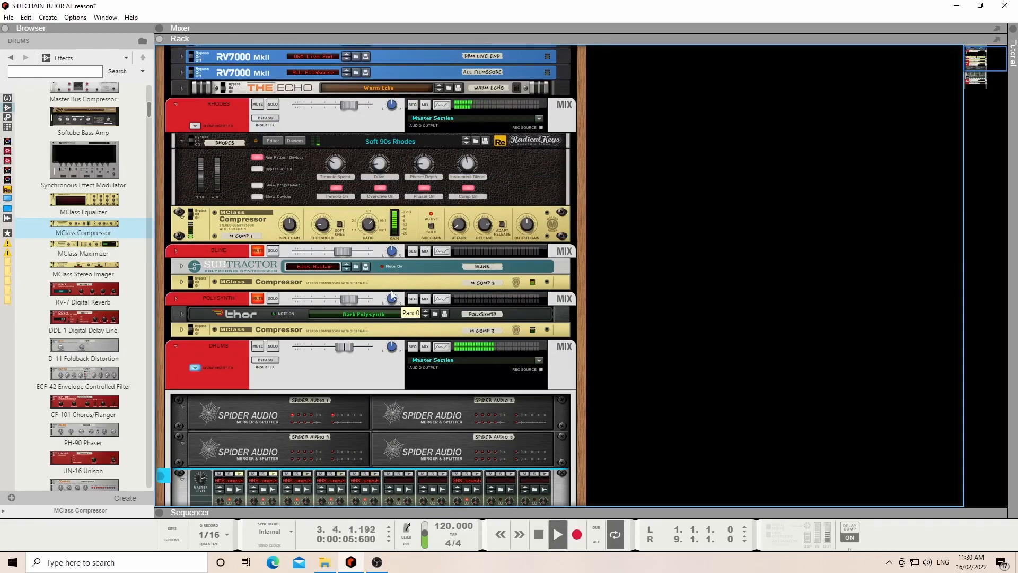
key("space")
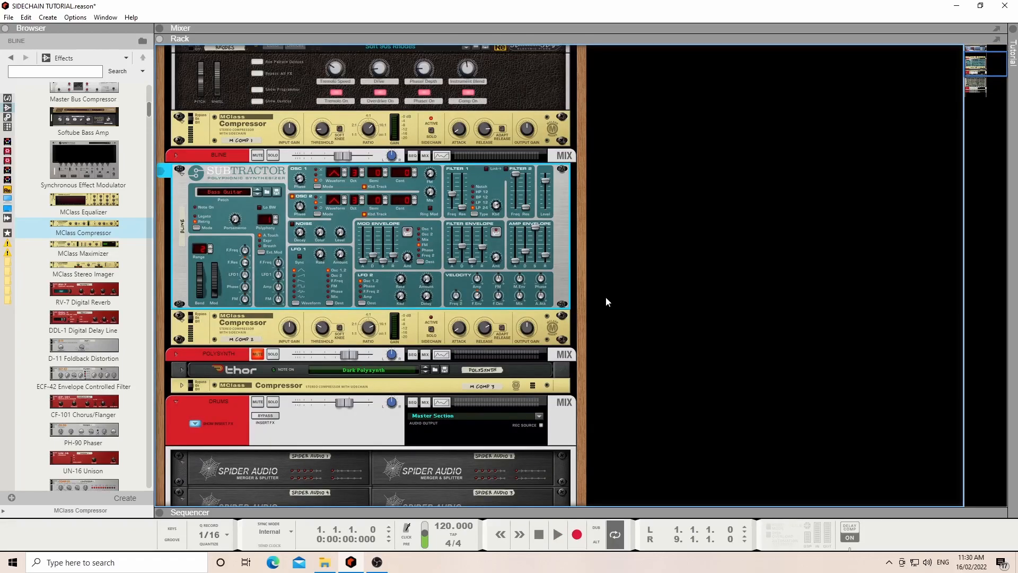
Step: Connect Spider Audio 1's second and third left splitter outputs to the left sidechain inputs of the Bline and Polysynth compressors
key("Tab")
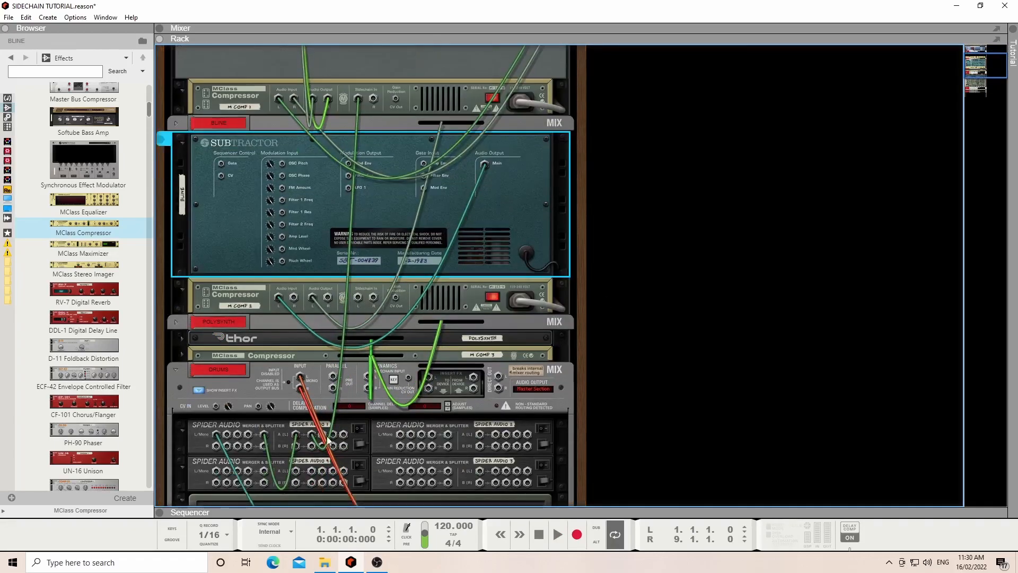
left_click_drag(322, 438, 359, 298)
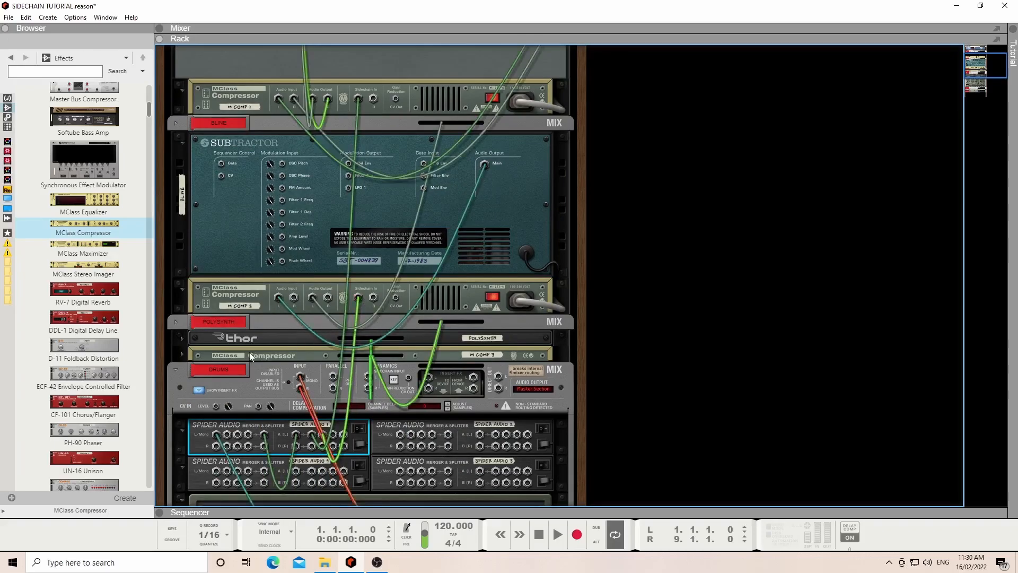
key("Tab")
left_click(182, 339)
scroll(189, 345, "down", 4)
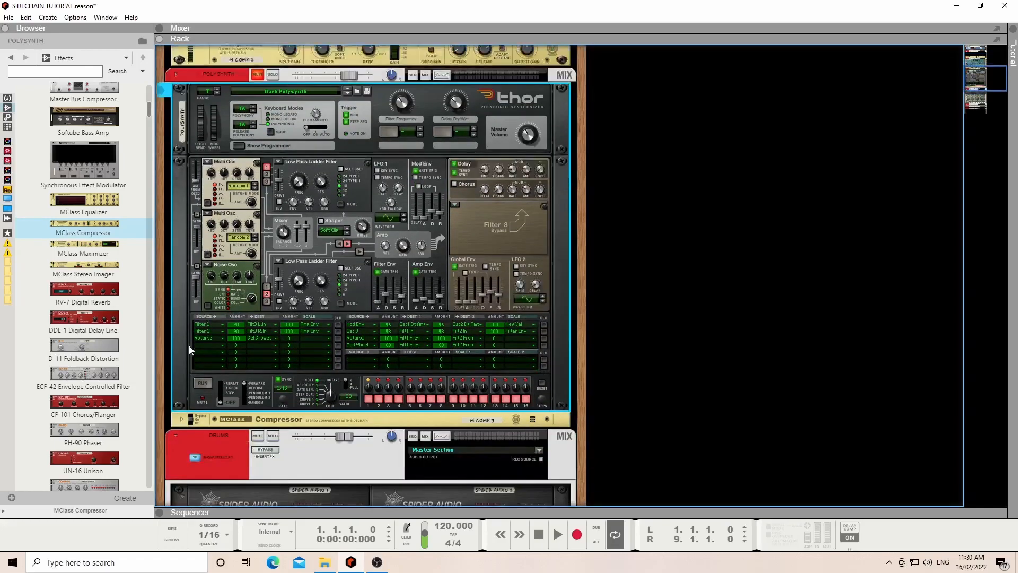
left_click(182, 387)
scroll(202, 370, "down", 7)
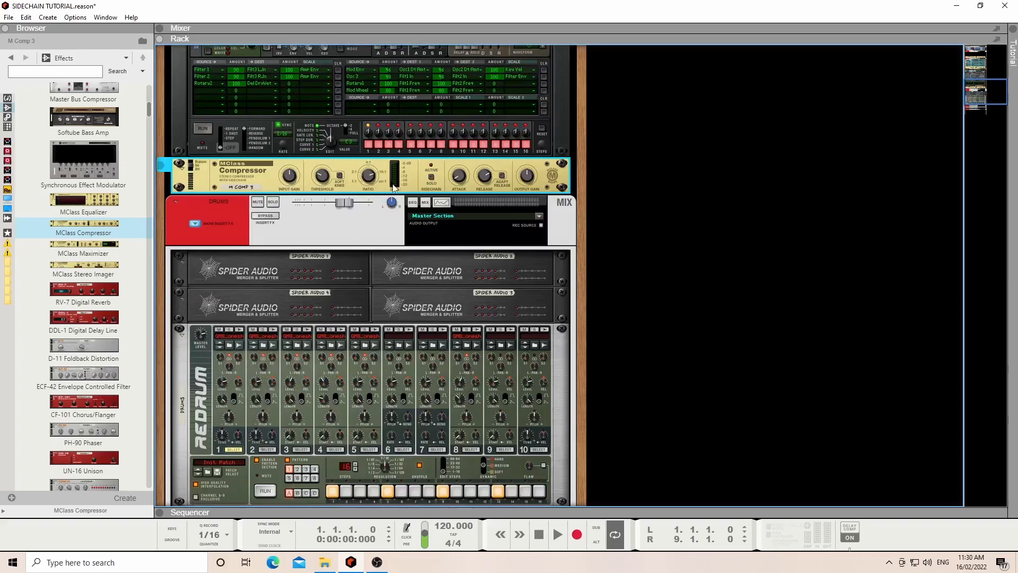
key("Tab")
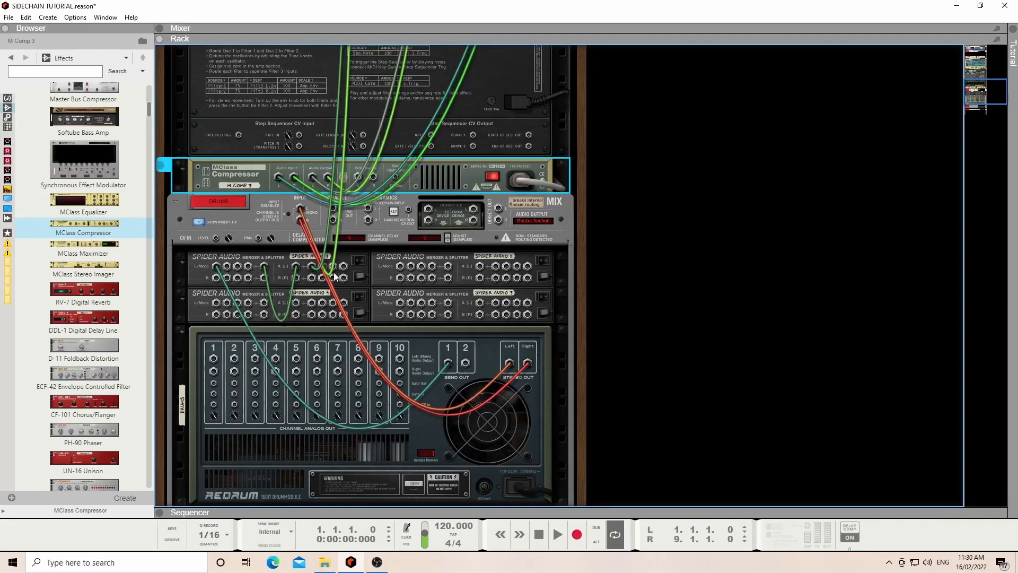
left_click_drag(332, 266, 358, 175)
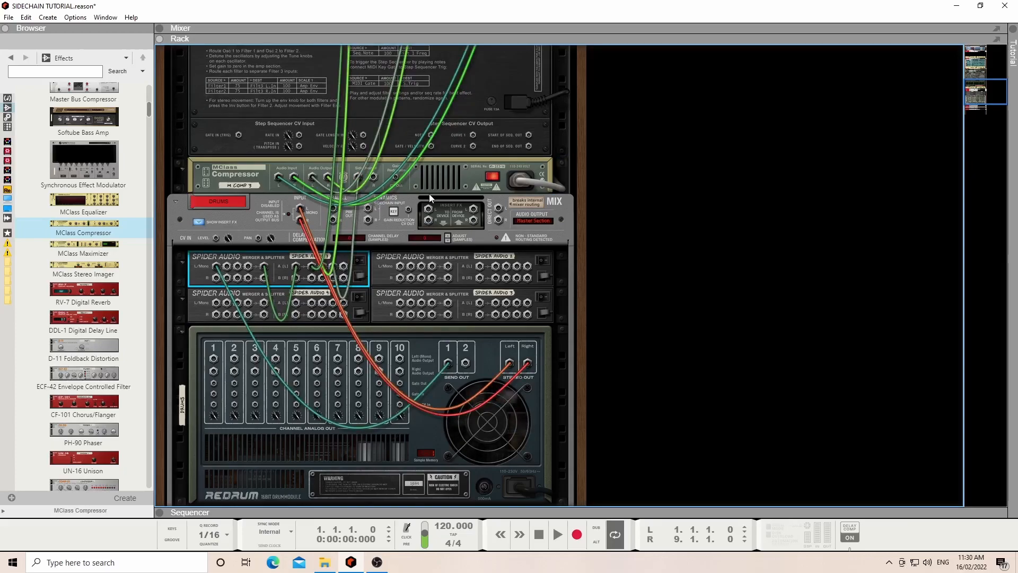
Step: Play back the Rhodes, Bline, Polysynth and Drums channels together to check the ducking on all three compressors
key("Tab")
key("space")
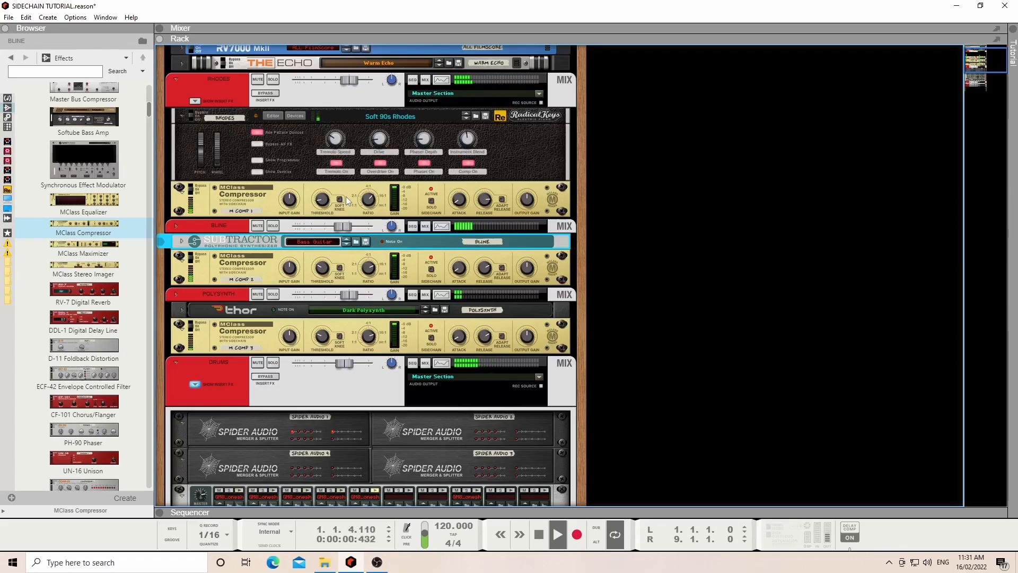
key("space")
Step: Chain the four Spider Audio devices, linking a splitter output to the next device's merger input and each merged output to its own splitter input
scroll(430, 269, "down", 3)
scroll(430, 269, "down", 4)
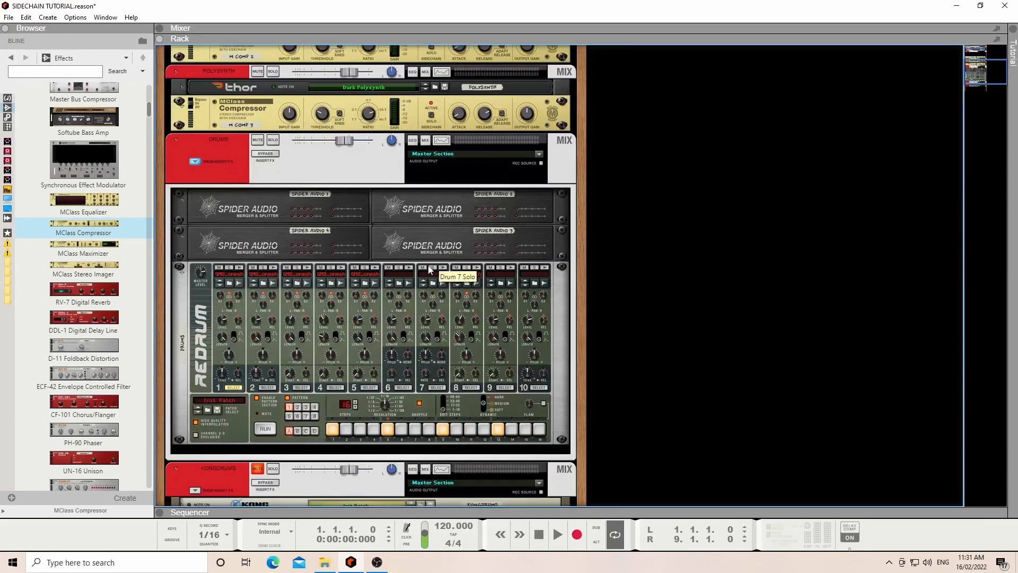
key("Tab")
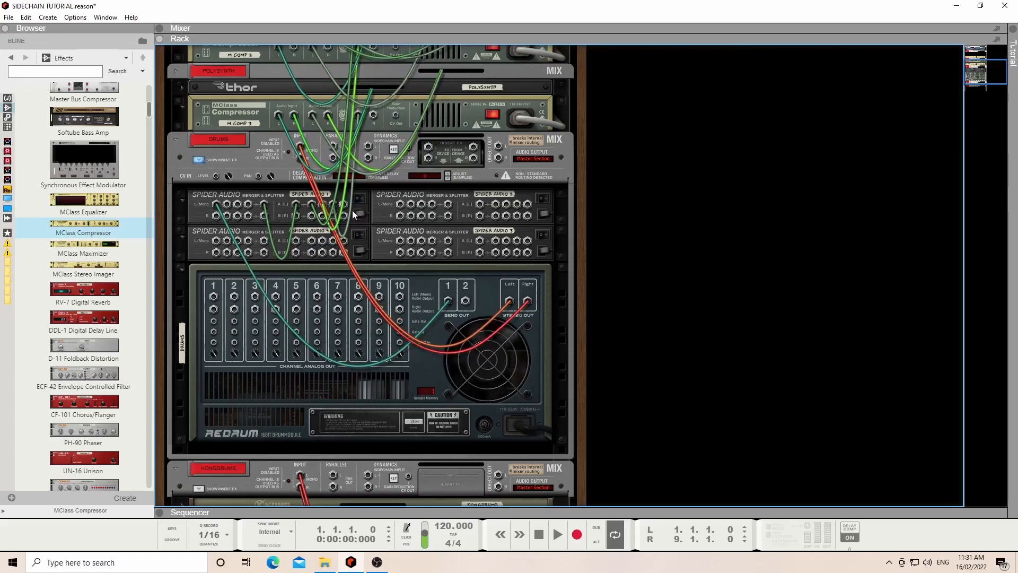
left_click_drag(344, 202, 401, 204)
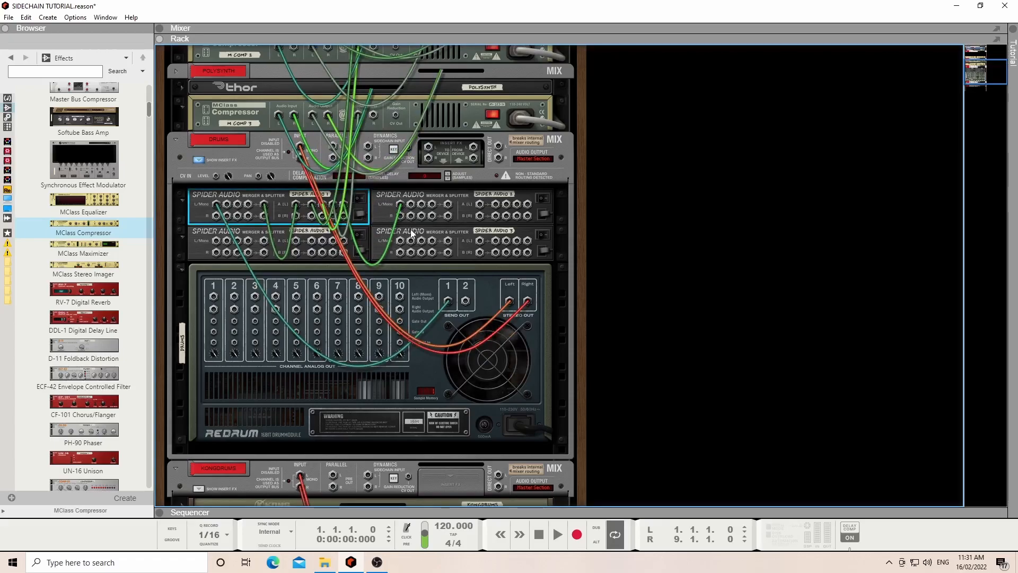
left_click_drag(448, 206, 466, 301)
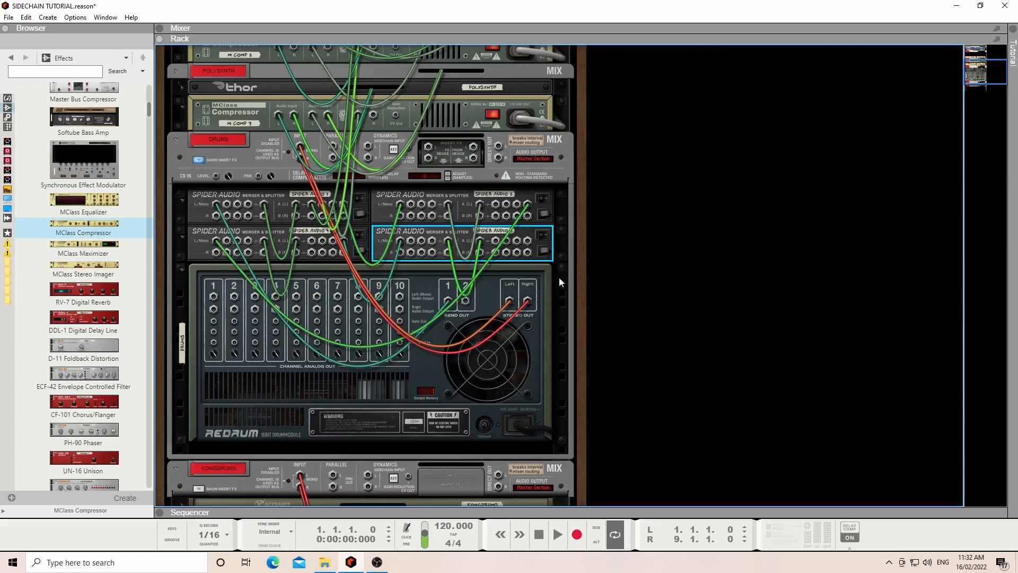
Step: Switch the Redrum to pattern 2 and play it back with the sidechained instruments
key("Tab")
left_click(260, 334)
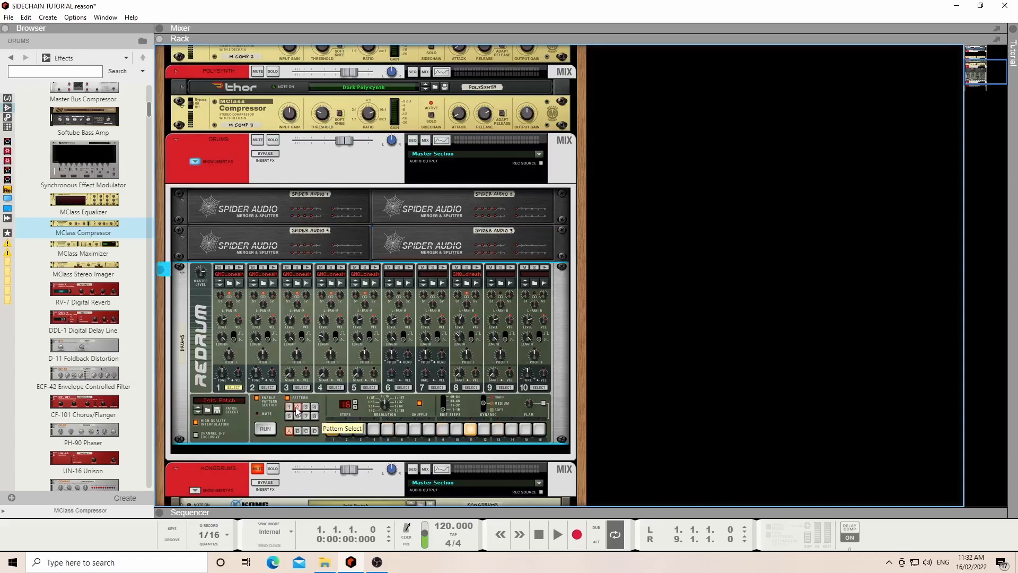
key("space")
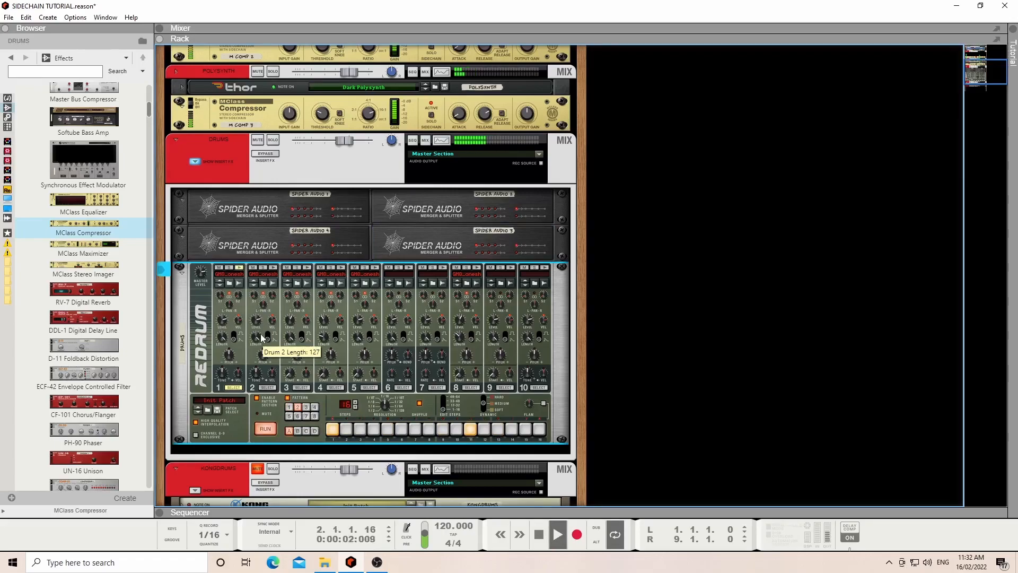
scroll(300, 342, "up", 8)
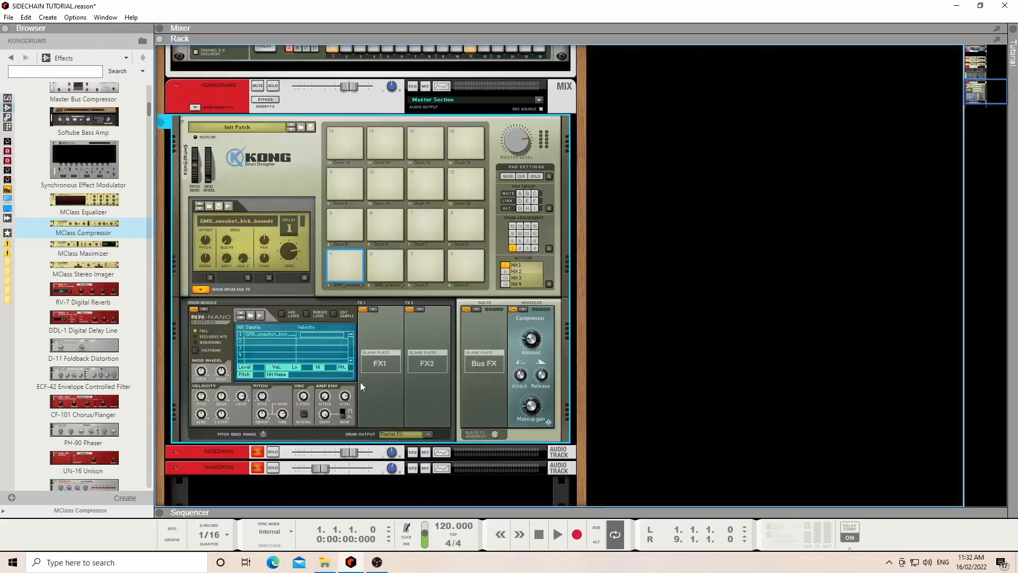
Step: Play back the Kongdrums part, and connect Kong's left Aux Send 1 output to Spider Audio 1's second left merger input
key("space")
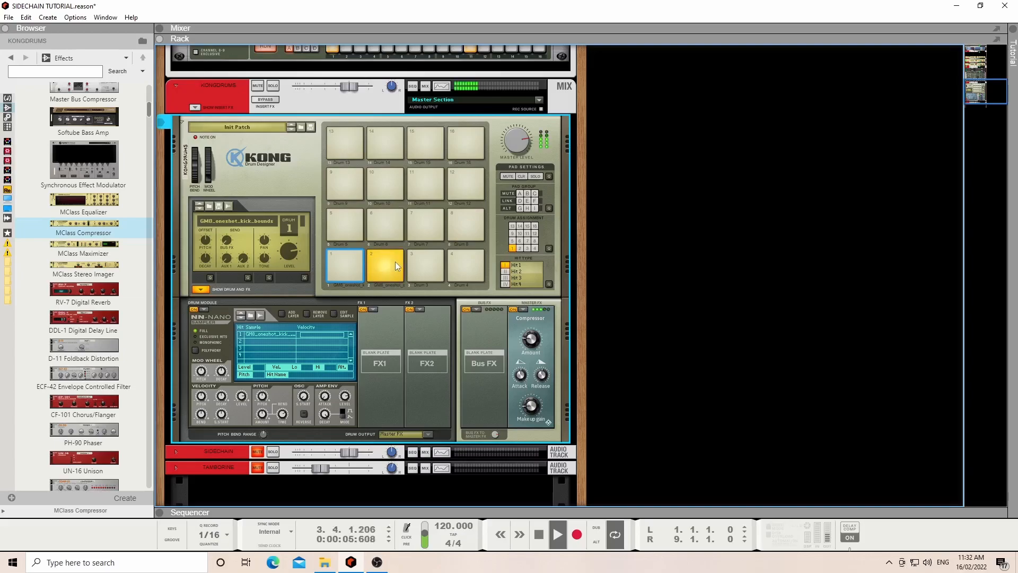
key("space")
key("Tab")
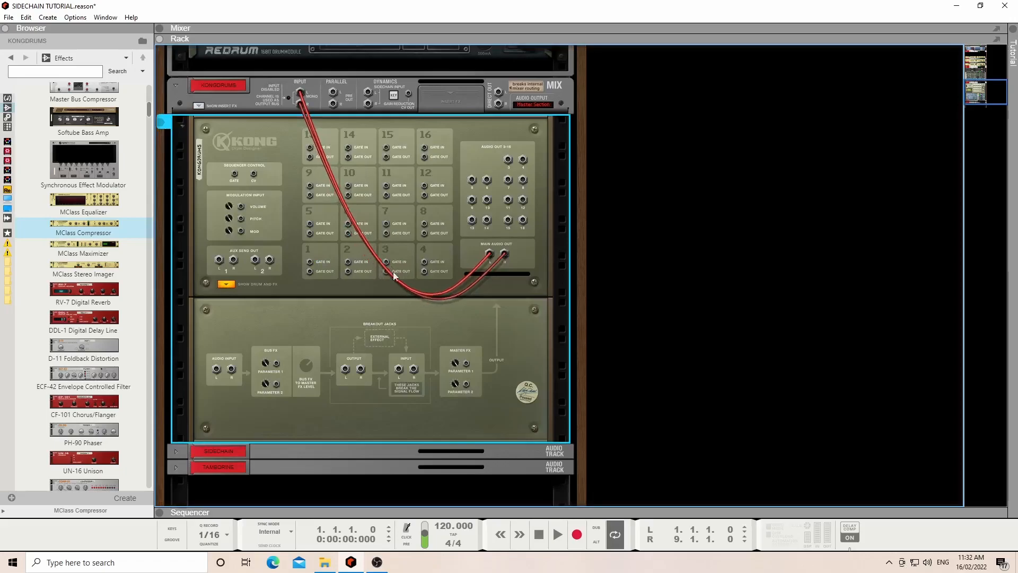
scroll(248, 281, "up", 3)
left_click_drag(218, 355, 226, 205)
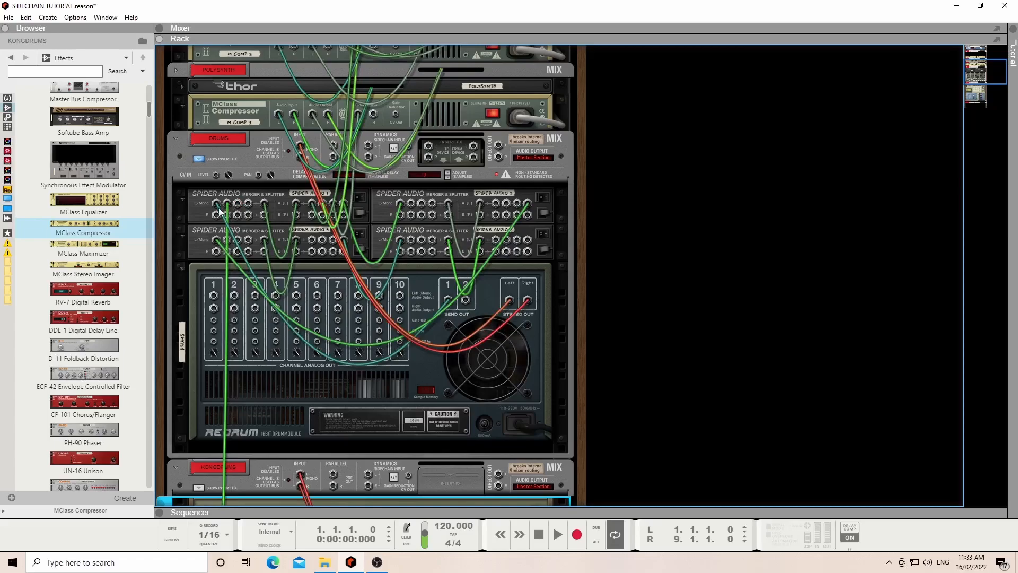
scroll(263, 207, "down", 7)
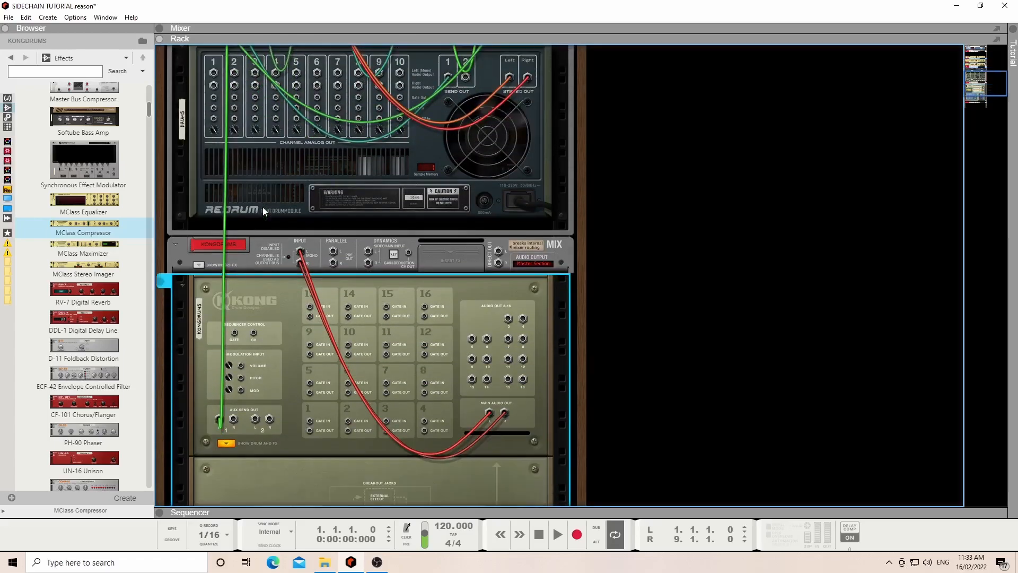
Step: Play back the full mix and watch the gain meters of the Rhodes, Bline and Polysynth compressors
scroll(263, 208, "up", 6)
scroll(262, 207, "up", 4)
key("Tab")
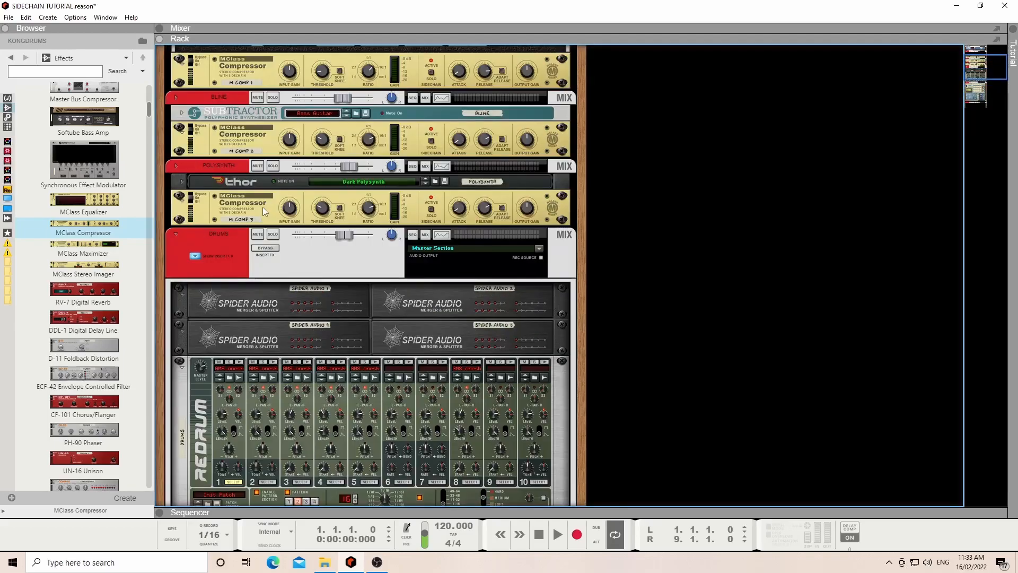
scroll(289, 224, "up", 2)
scroll(289, 225, "up", 2)
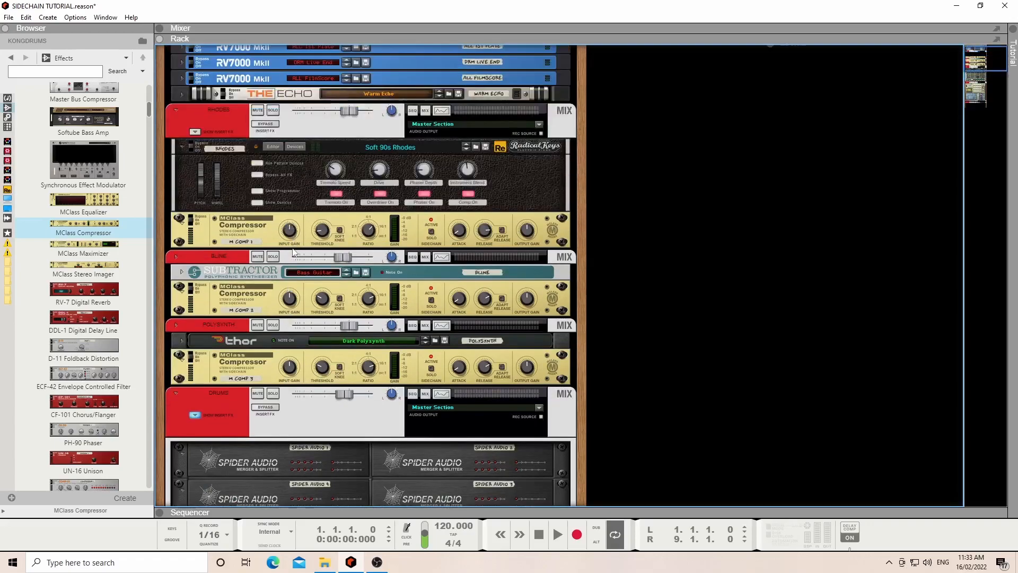
key("space")
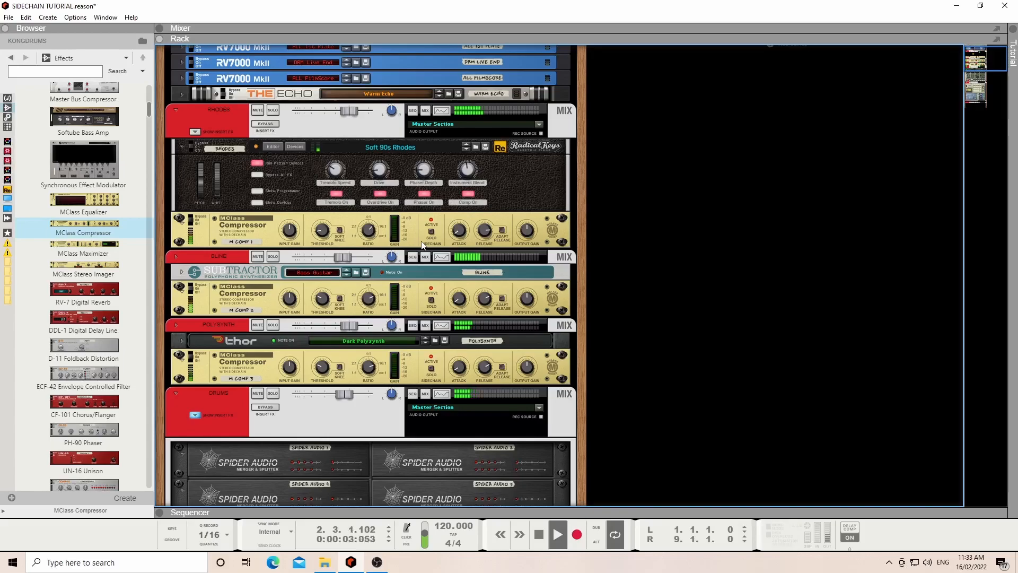
Step: Mute the Drums channel during playback and watch how the three sidechained compressors respond
scroll(423, 244, "down", 7)
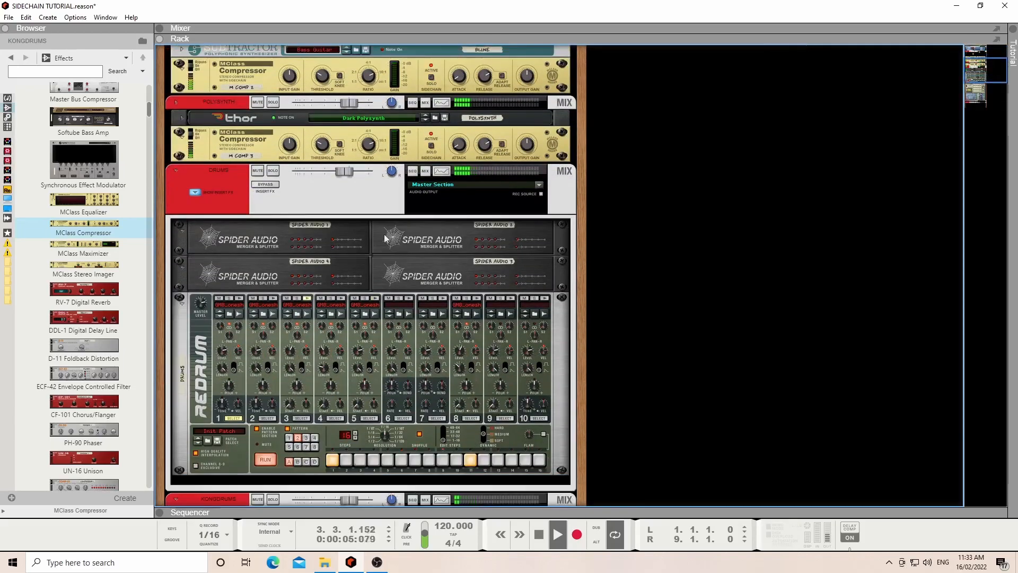
left_click(258, 170)
scroll(459, 227, "up", 6)
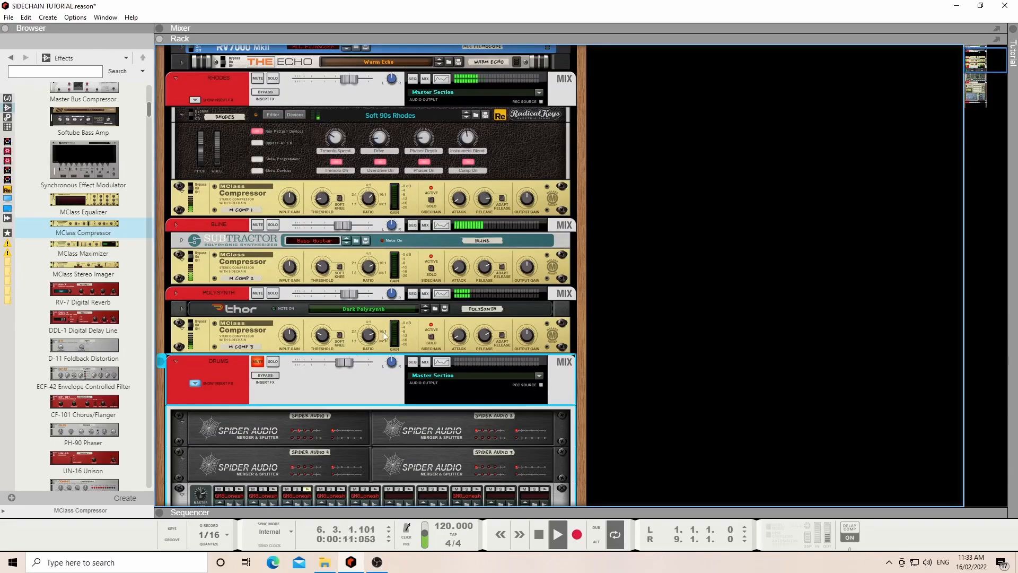
scroll(309, 398, "down", 2)
scroll(227, 451, "down", 2)
left_click(227, 451)
scroll(355, 377, "up", 5)
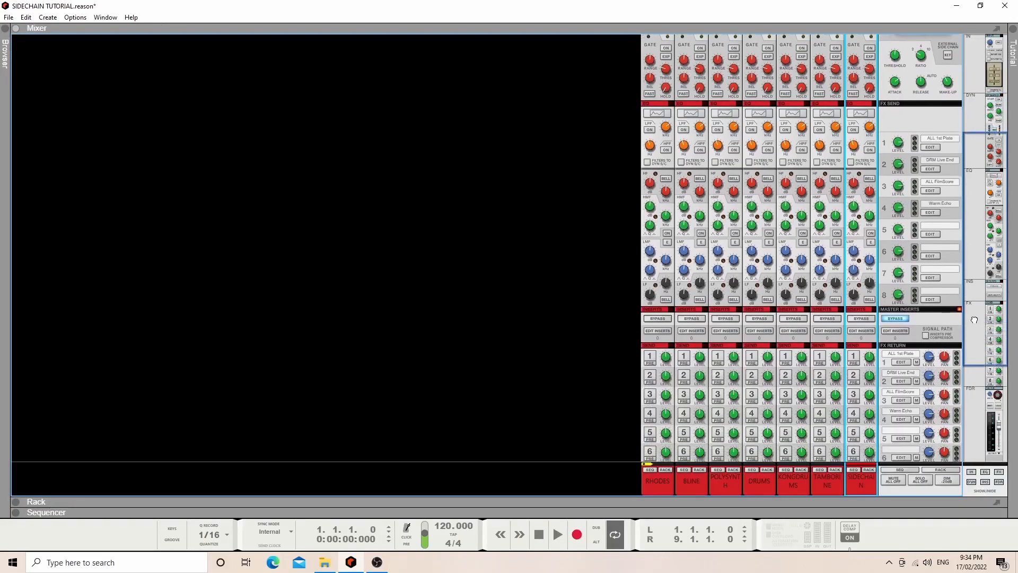
scroll(975, 350, "down", 5)
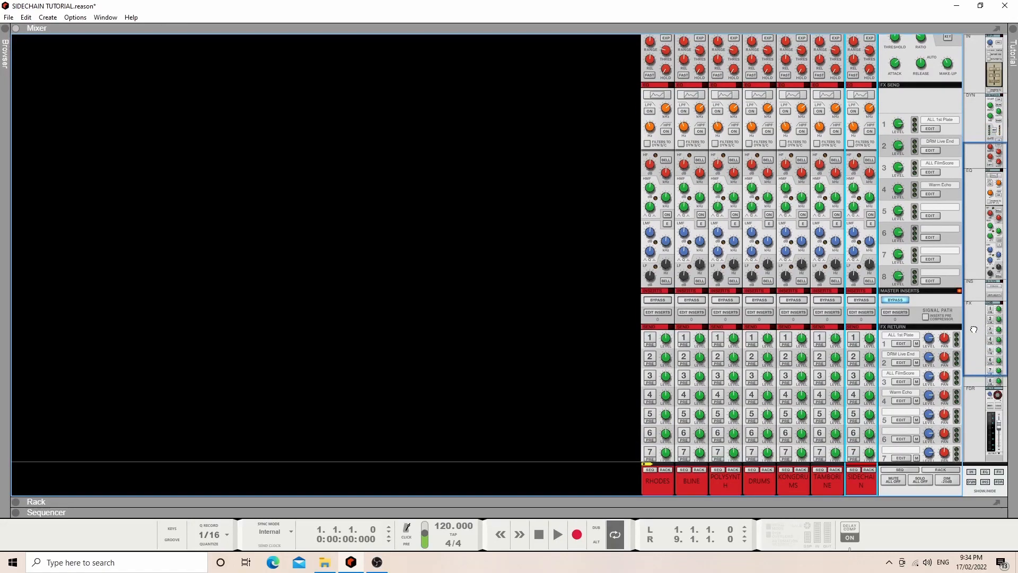
left_click_drag(975, 350, 991, 421)
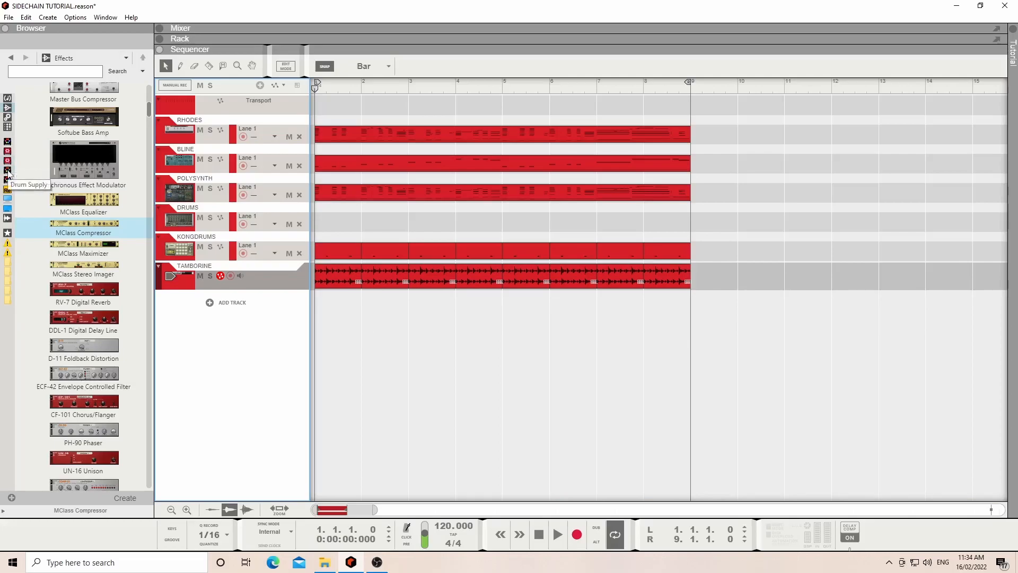
Step: Open the 2. Snare Drums folder of the Reason Drum Supply and audition the 808 snares from Sd_808_beaux.wav to Sd_808_hobel.wav
left_click(8, 172)
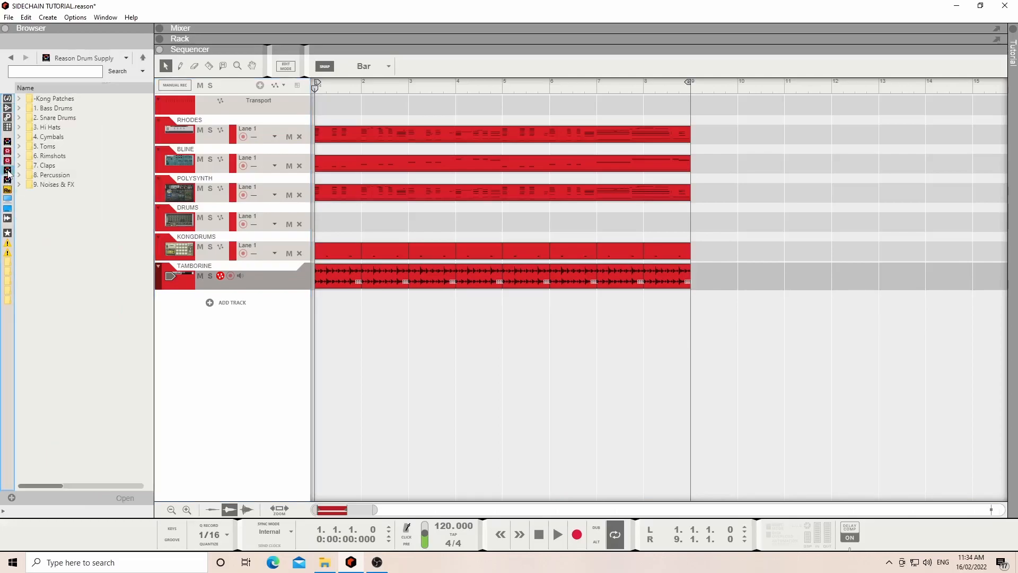
double_click(73, 118)
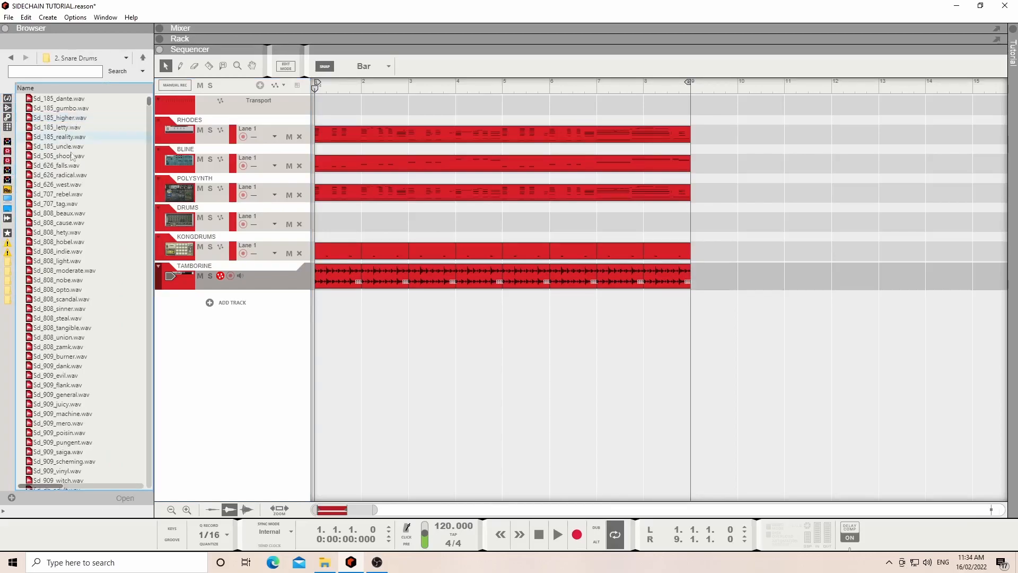
left_click(78, 214)
left_click(78, 223)
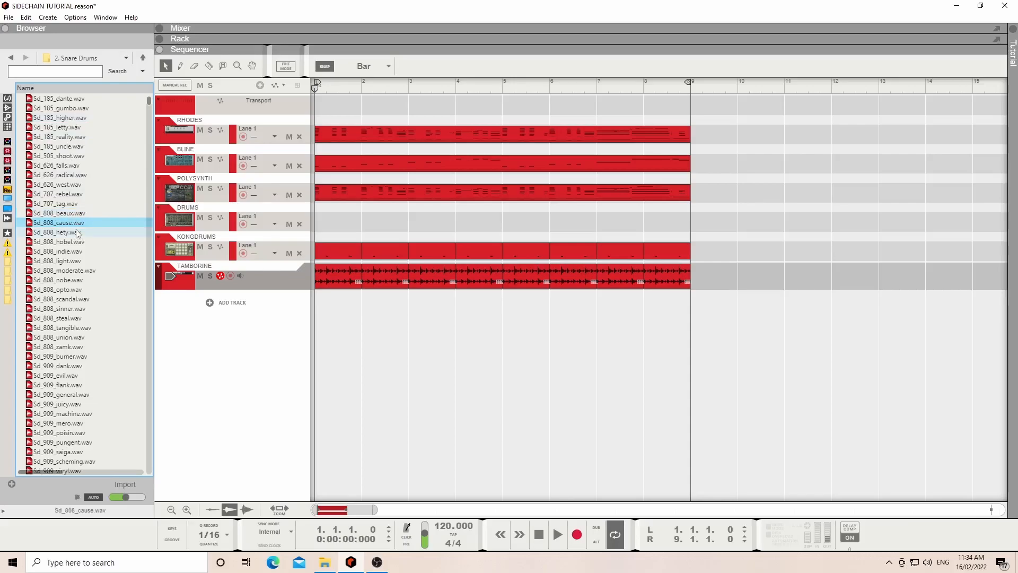
left_click(77, 233)
left_click(75, 242)
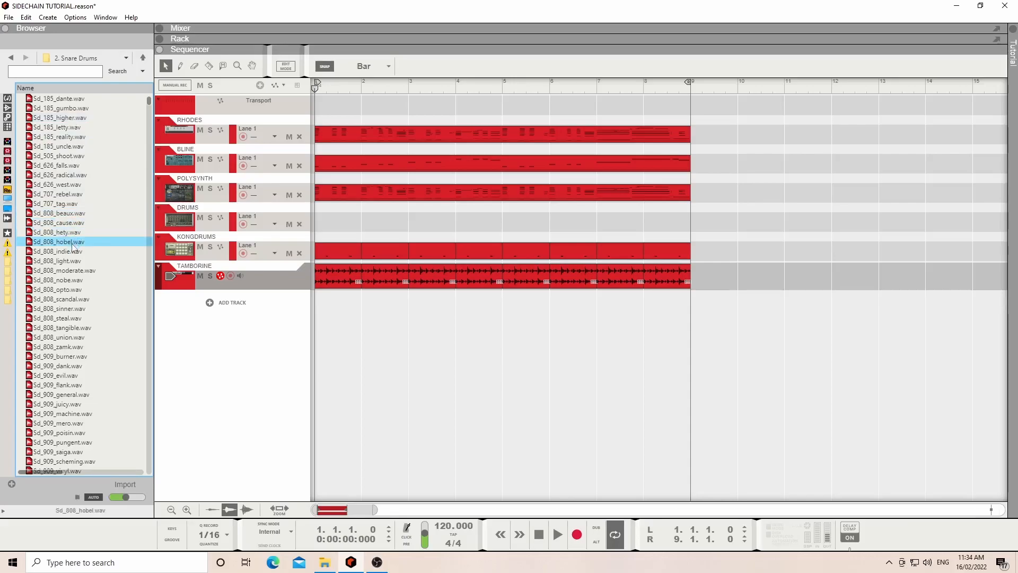
Step: Import Sd_808_hety.wav onto a new audio track below the Tamborine track, starting at bar 1
left_click_drag(71, 233, 201, 318)
left_click(383, 321)
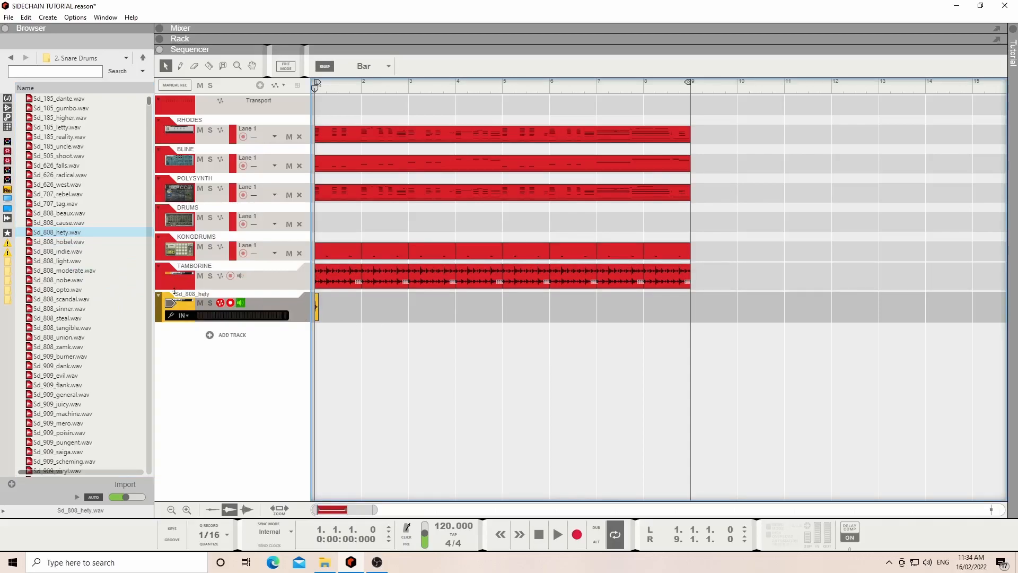
Step: Rename the new snare audio track SIDECHAIN and set its track color to the same red as the other tracks
double_click(202, 295)
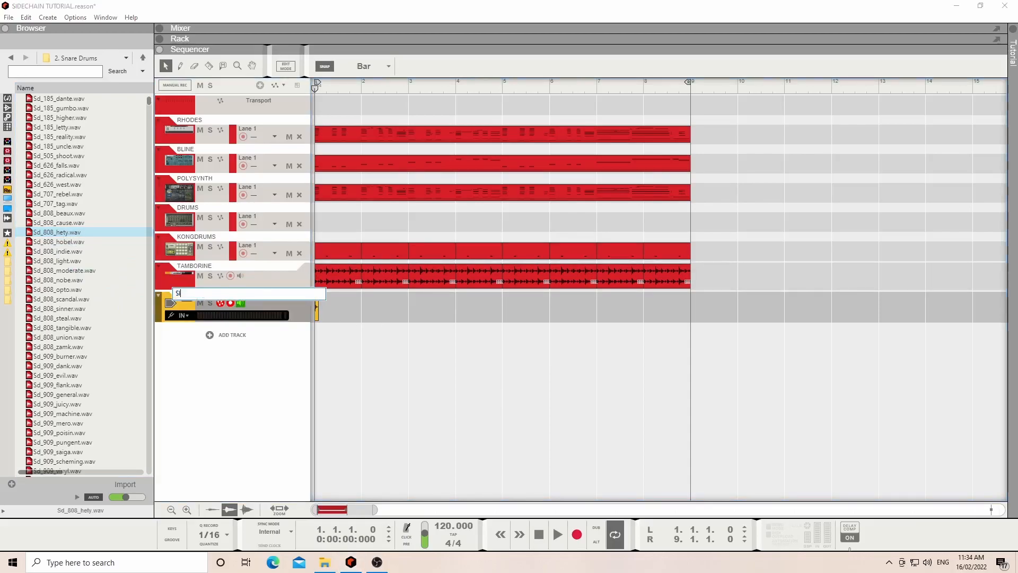
key("Escape")
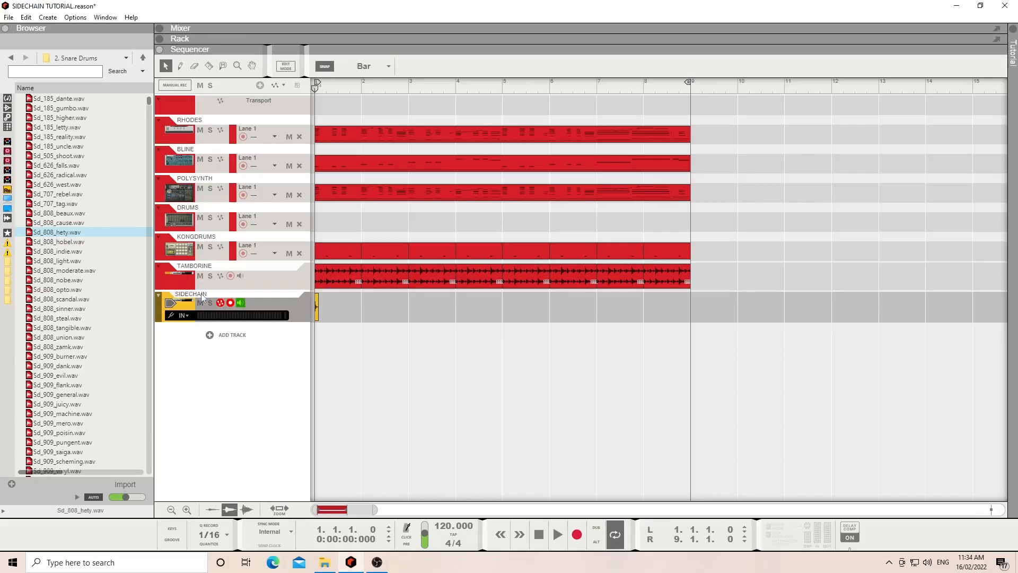
right_click(194, 301)
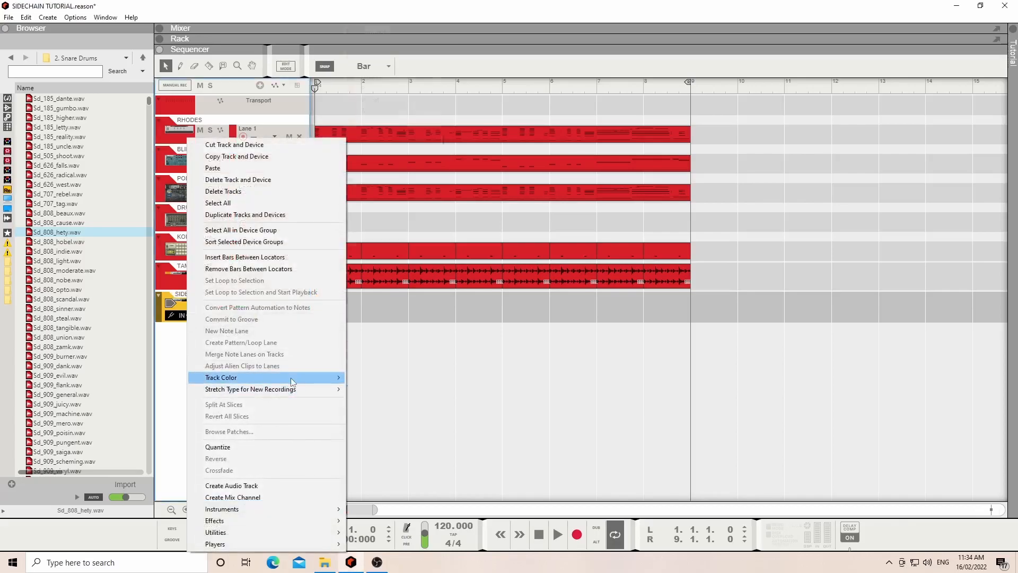
mouse_move(318, 377)
left_click(371, 44)
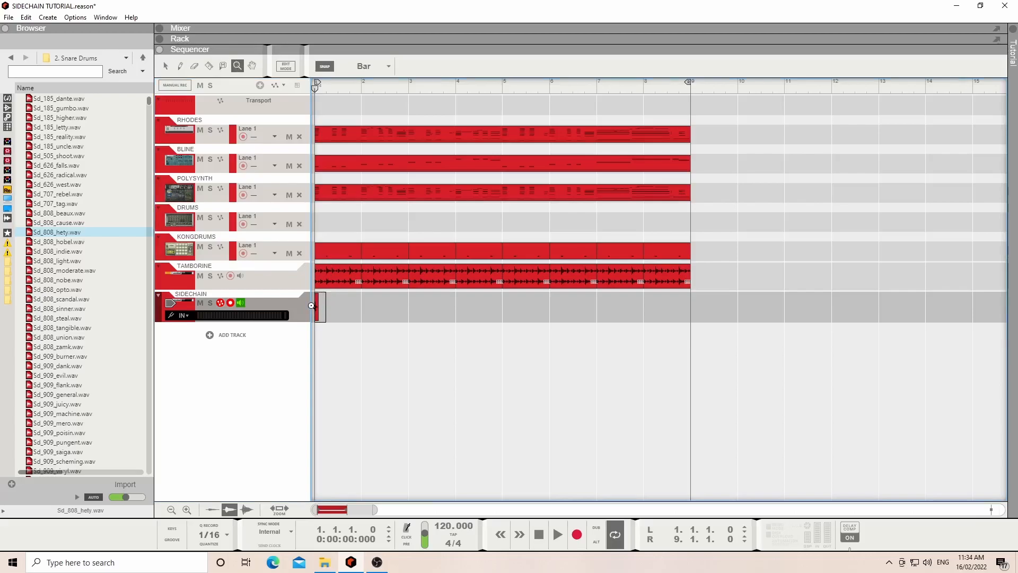
Step: Trim the start of the snare clip to its first peak and move the clip back to the start of bar 1
left_click(311, 305)
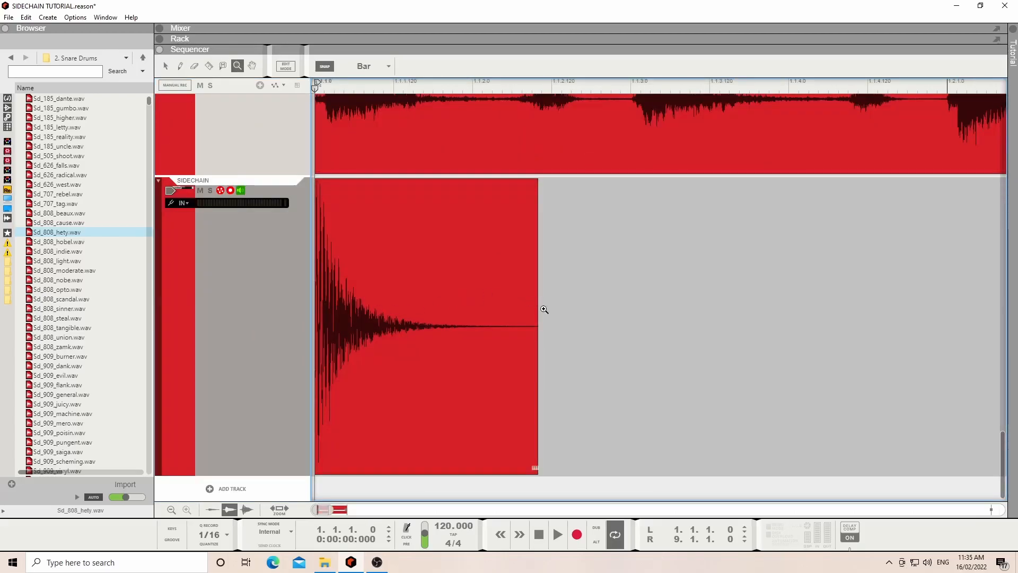
key("q")
left_click(535, 339)
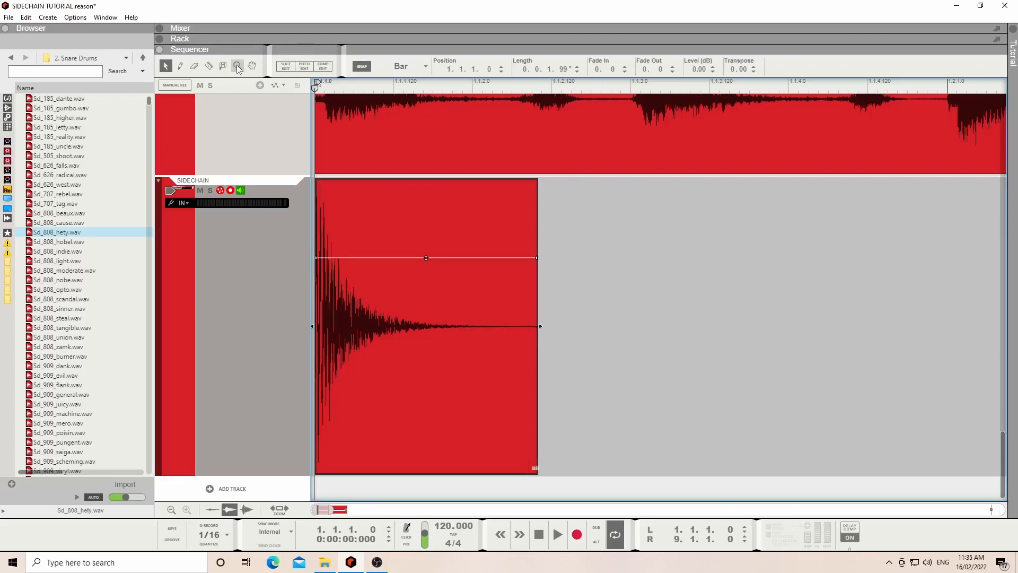
left_click(390, 317)
left_click(431, 316)
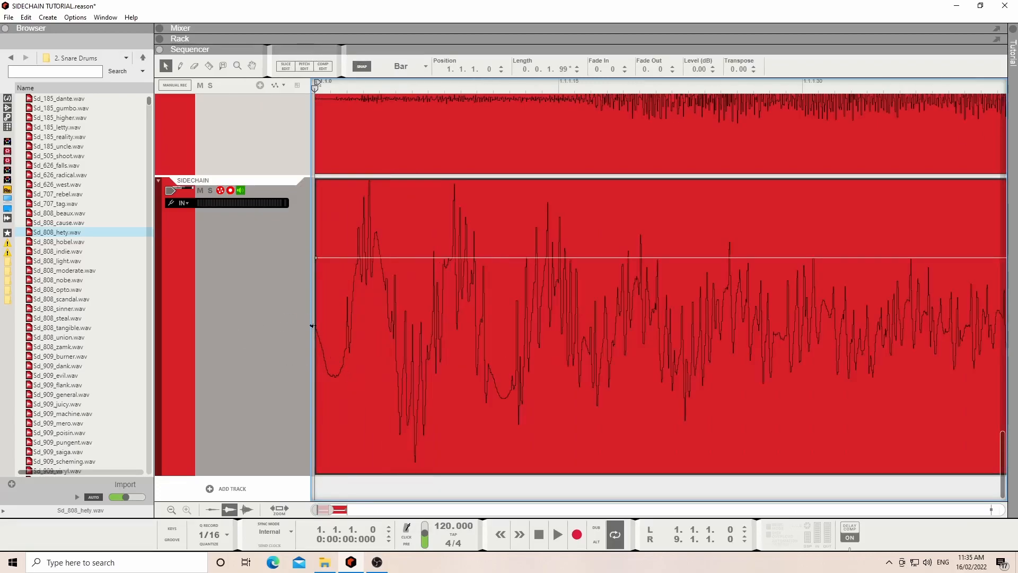
left_click_drag(312, 326, 368, 300)
left_click_drag(435, 347, 373, 361)
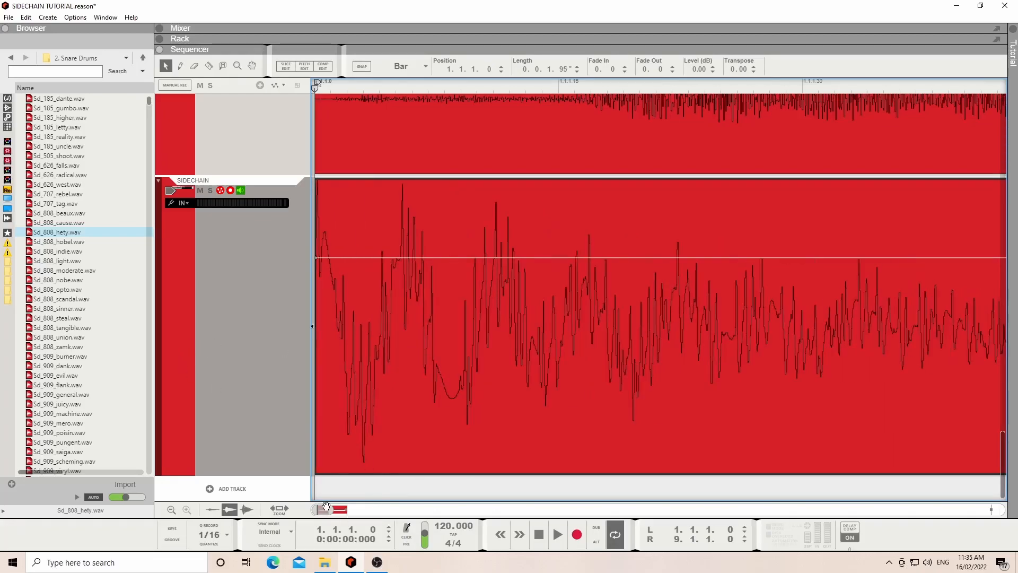
left_click_drag(334, 511, 130, 482)
Step: Shorten the snare clip from its end to a length of 0.0.0.60 using a 1/64 snap
left_click(392, 345)
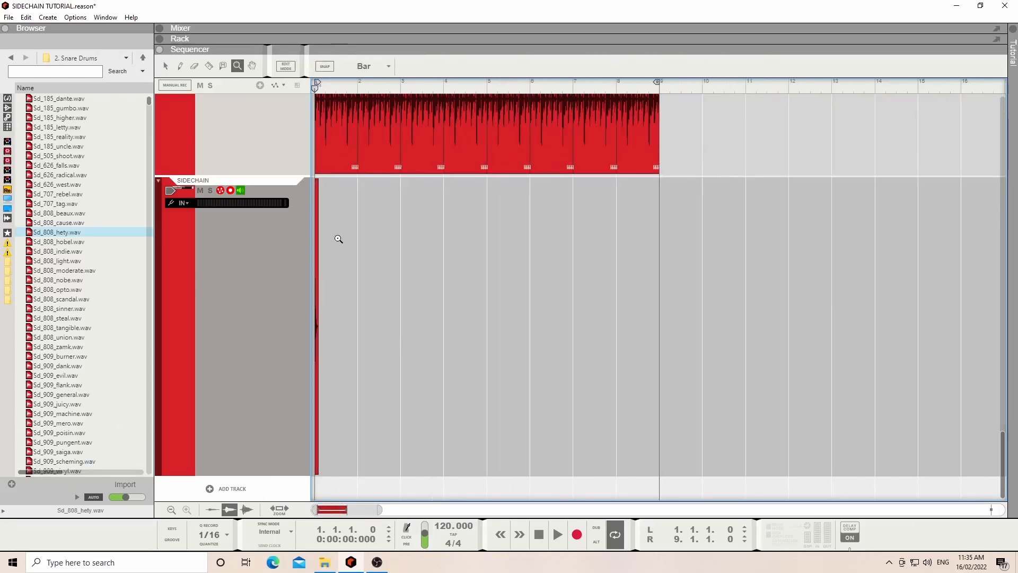
left_click_drag(340, 235, 295, 261)
left_click_drag(456, 303, 287, 320)
left_click(601, 366)
left_click_drag(800, 324, 486, 361)
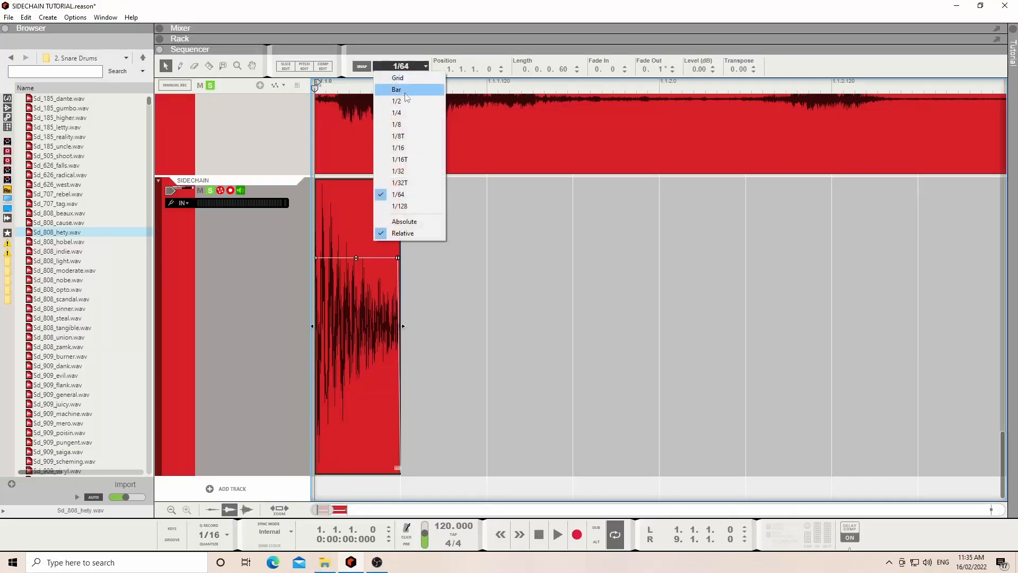
Step: Set the snap value to 1/4 and copy the trimmed snare clip to beat 2 of bar 1
left_click(400, 113)
left_click(466, 283)
scroll(467, 283, "up", 5)
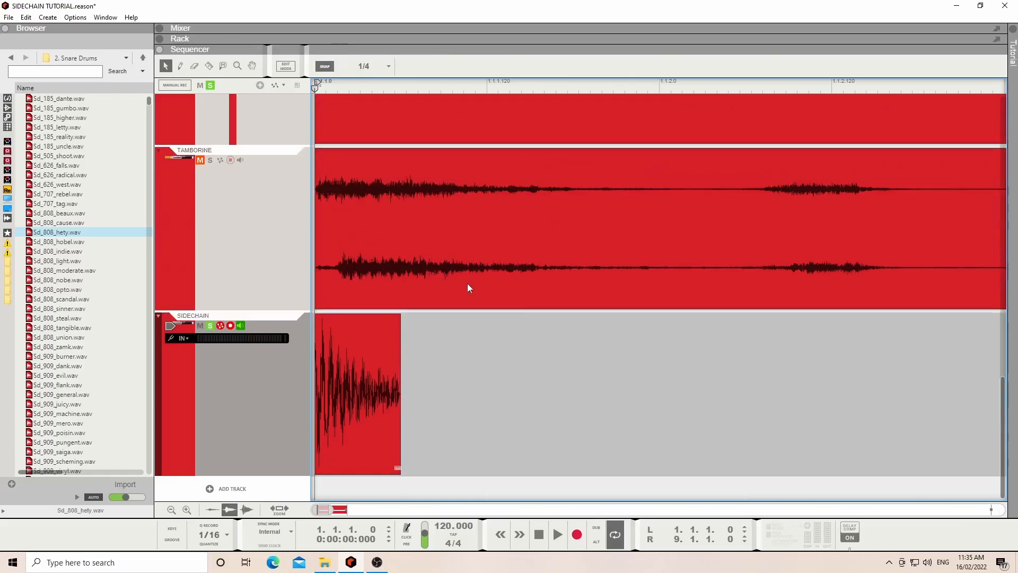
left_click_drag(366, 448, 405, 496)
left_click(374, 497)
Step: Select the snare clips and duplicate them repeatedly so that one falls on every beat up to bar 9
left_click_drag(481, 404, 306, 452)
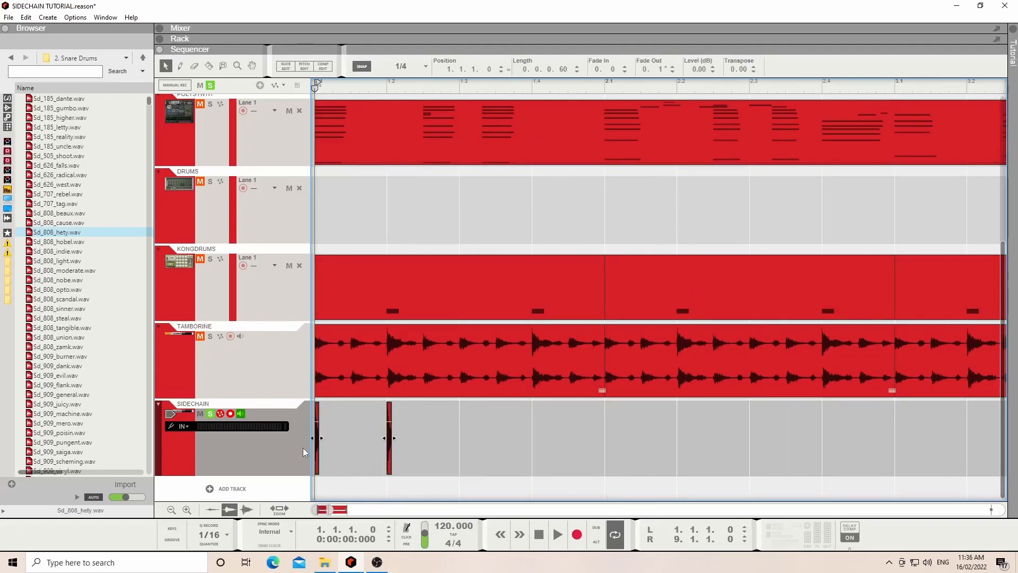
key("ctrl+d")
left_click_drag(648, 403, 316, 474)
left_click_drag(333, 509, 360, 510)
key("ctrl+d")
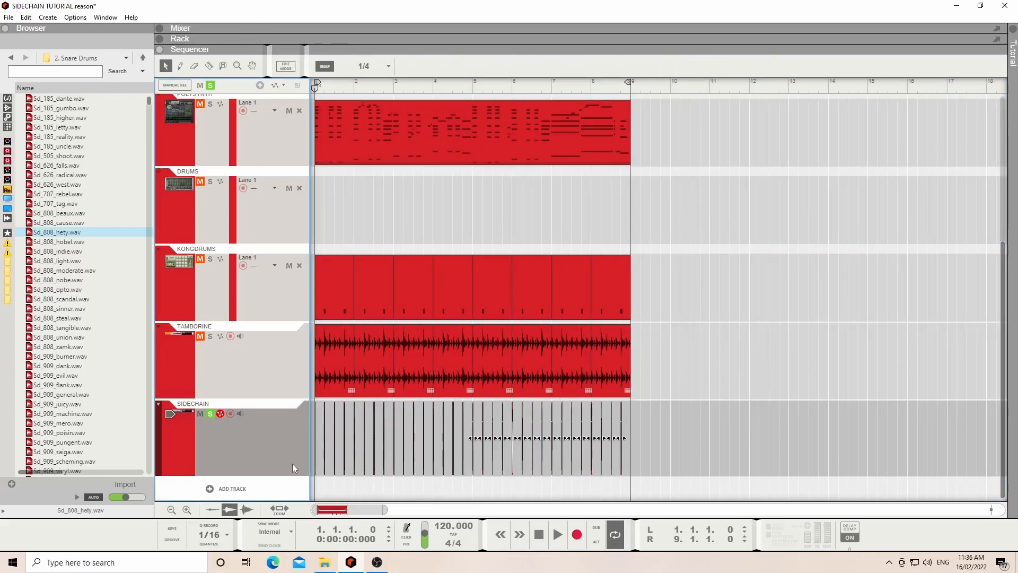
Step: Play back the soloed Sidechain track to check its trigger pulse
key("space")
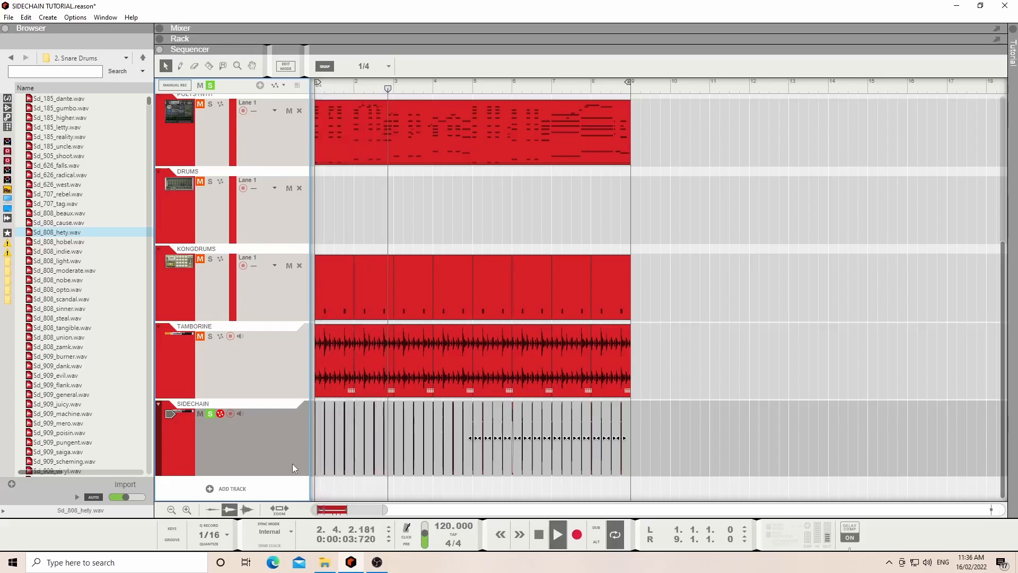
key("space")
Step: Turn off solo on the Sidechain track and mute its channel in the mixer
left_click(210, 414)
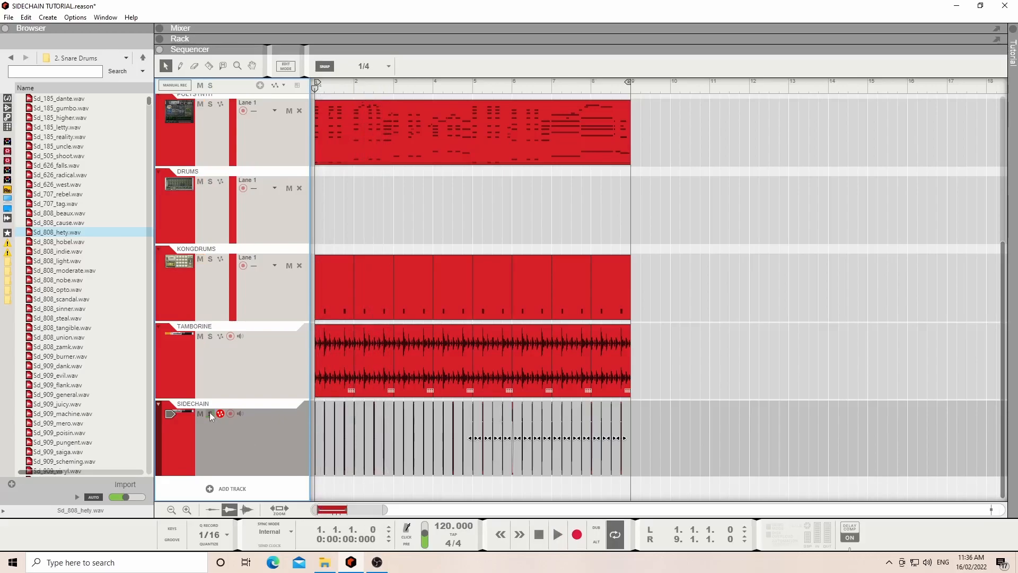
left_click(161, 27)
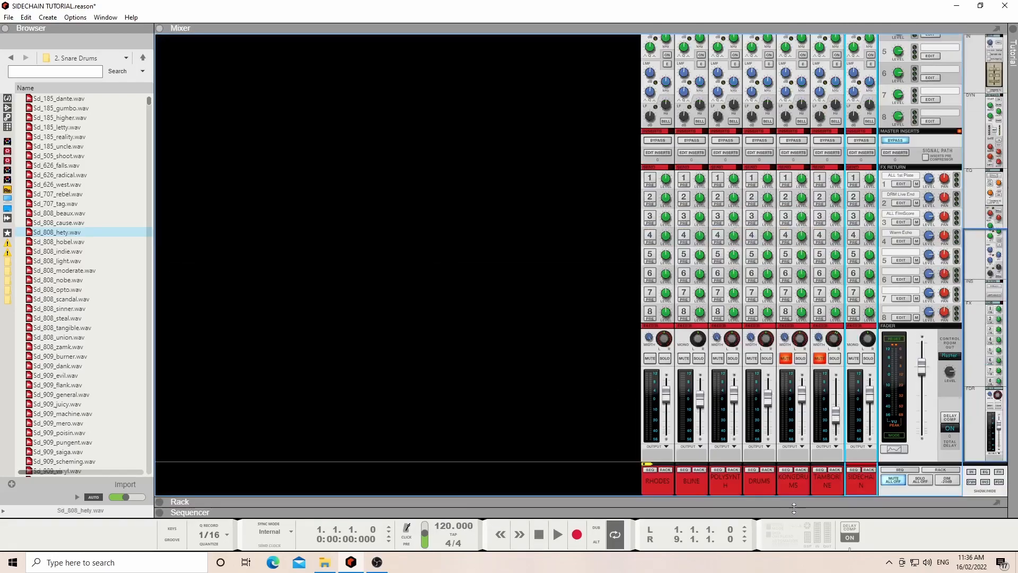
left_click(855, 358)
Step: Add four Spider Audio Merger & Splitter devices to the insert area of the Sidechain audio track
left_click_drag(83, 222, 228, 389)
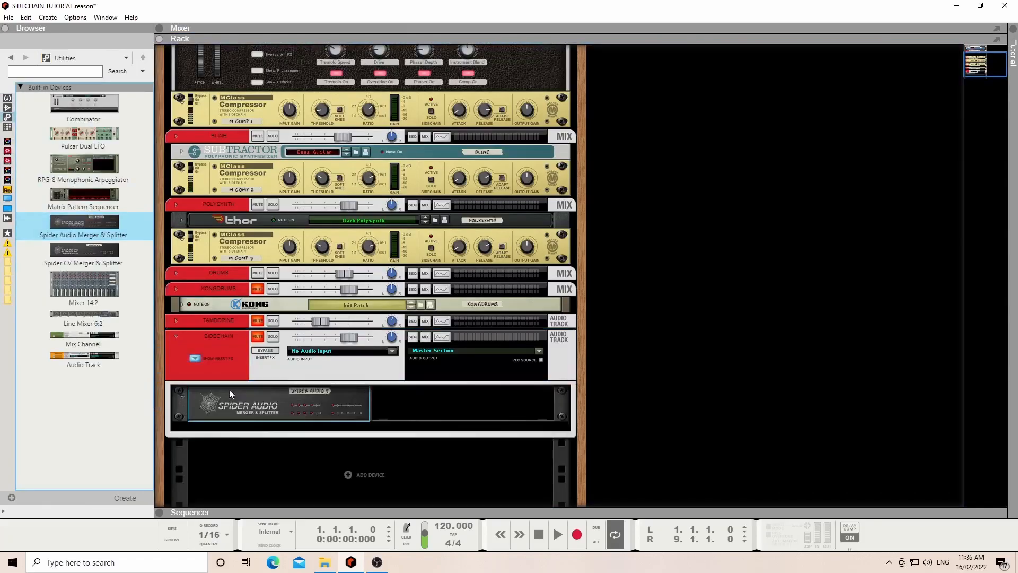
left_click_drag(93, 226, 398, 396)
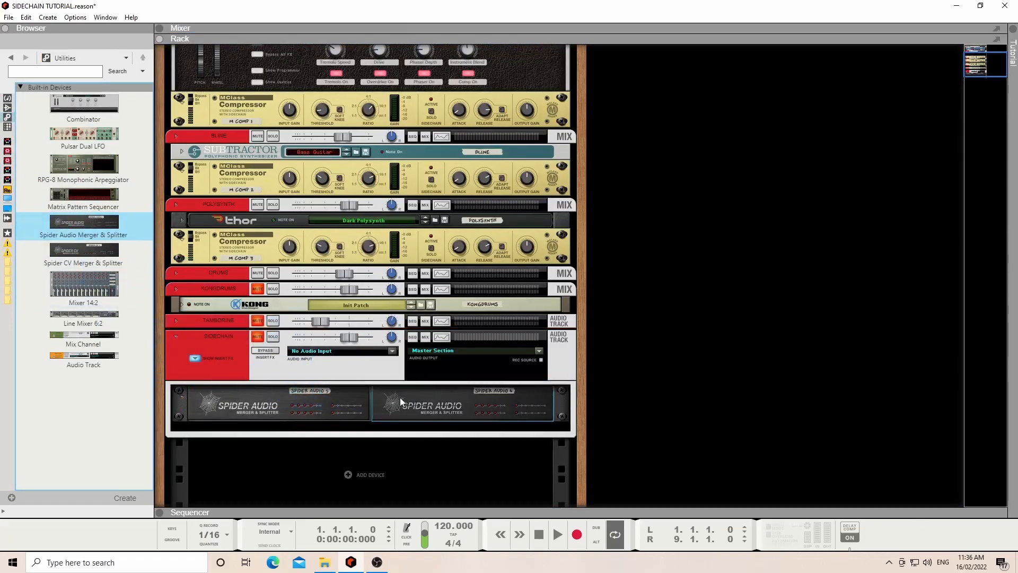
left_click_drag(84, 228, 214, 424)
left_click_drag(84, 223, 403, 450)
Step: Patch the Sidechain track's parallel output through the four new Spider Audio devices on the back of the rack
key("Tab")
scroll(404, 447, "down", 3)
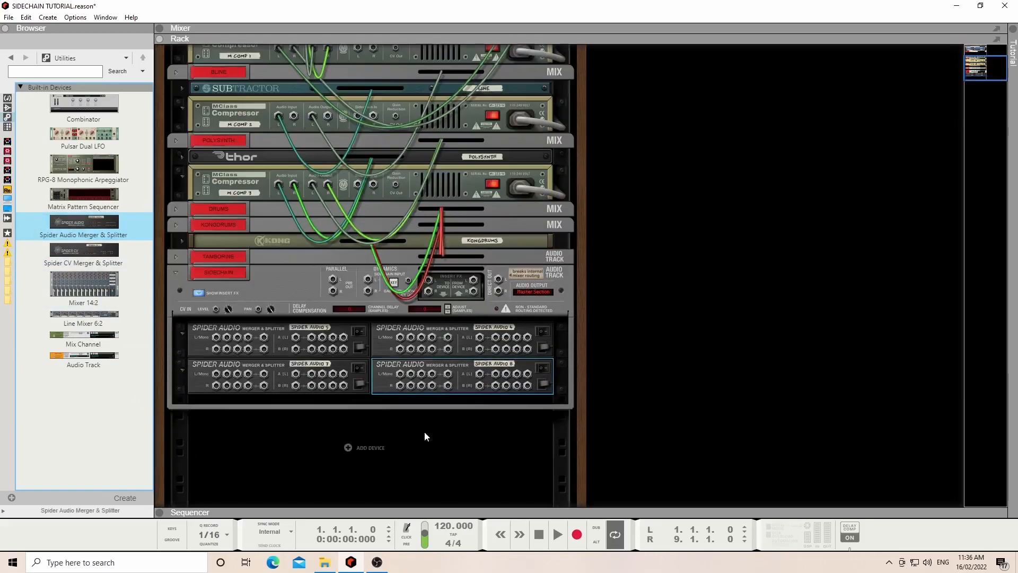
left_click_drag(333, 279, 400, 373)
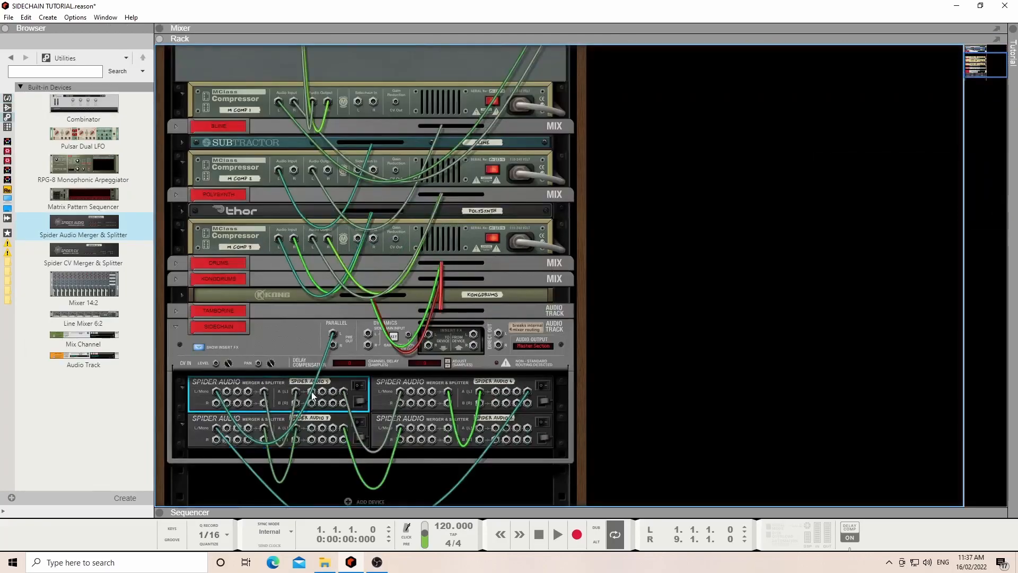
Step: Connect three split outputs of Spider Audio 5 to the sidechain inputs of M Comp 1, M Comp 2 and M Comp 3
left_click_drag(322, 404, 357, 104)
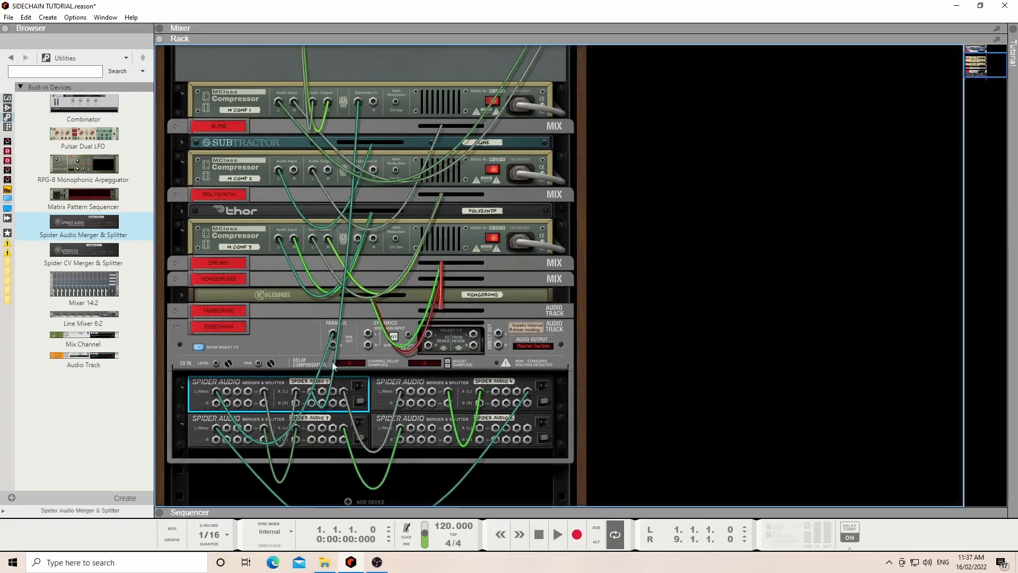
left_click_drag(321, 395, 358, 238)
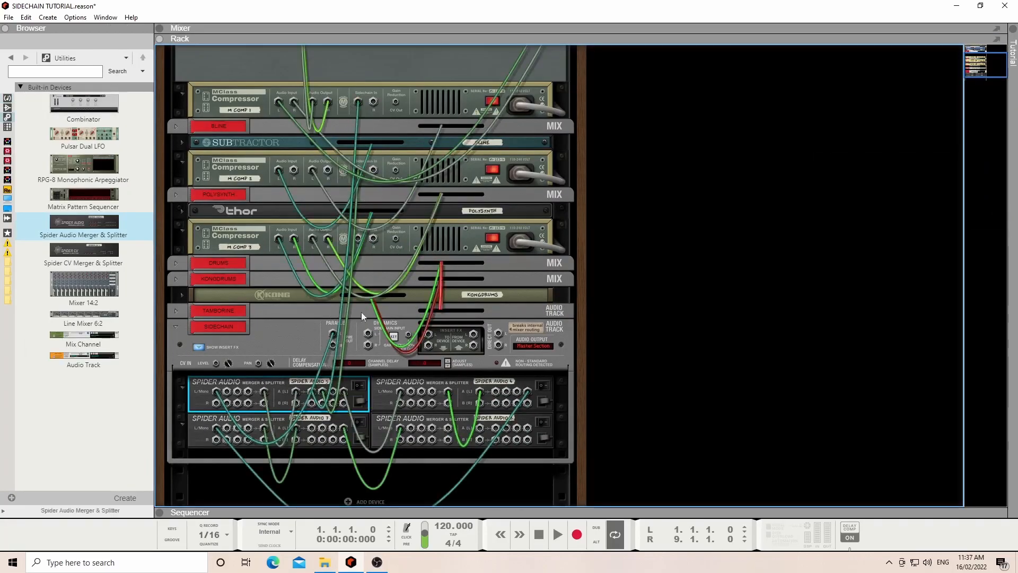
left_click_drag(333, 398, 359, 241)
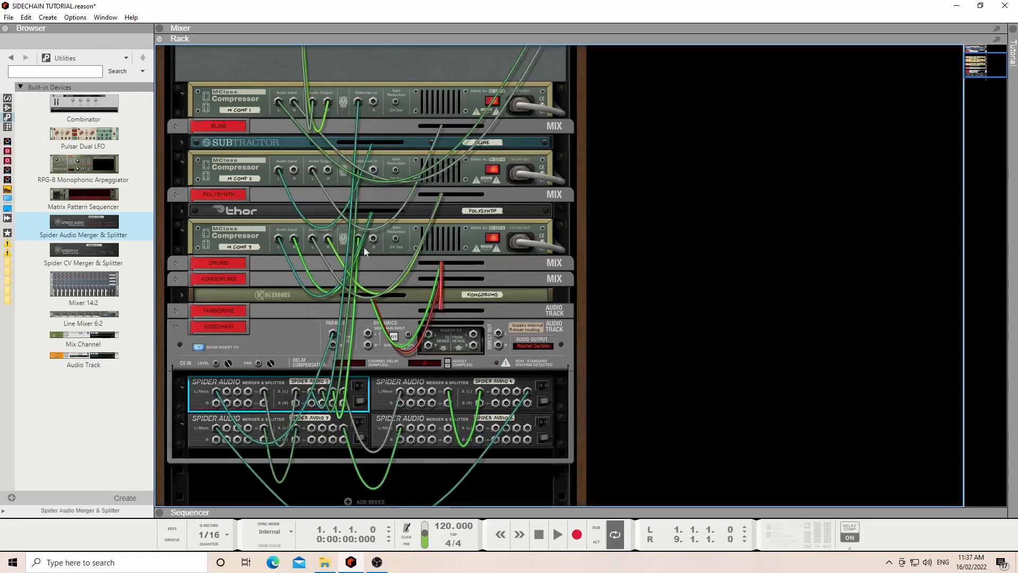
Step: Play back the mix from the rack's front side and watch the gain meters of the three compressors
key("Tab")
scroll(377, 282, "up", 4)
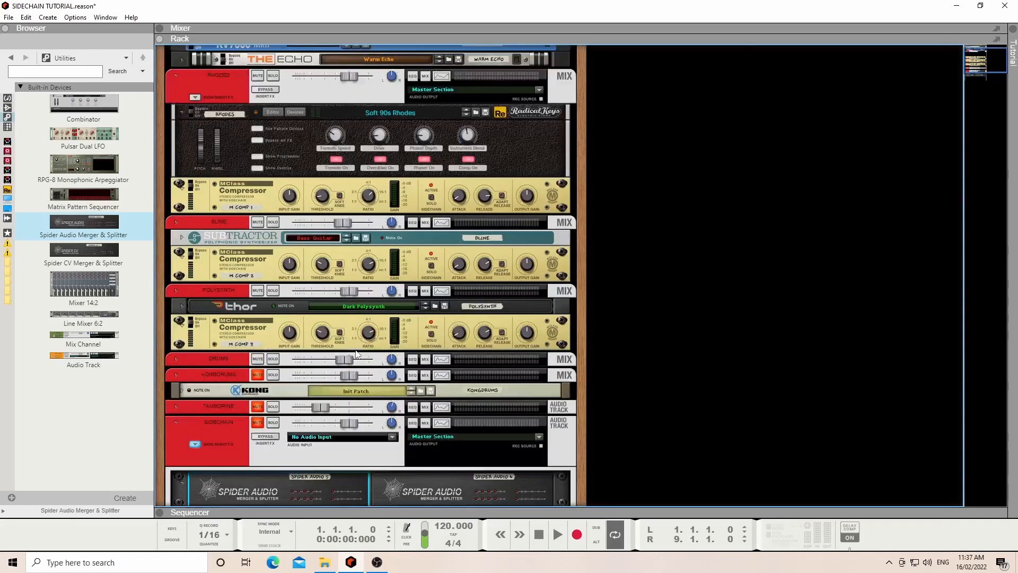
key("space")
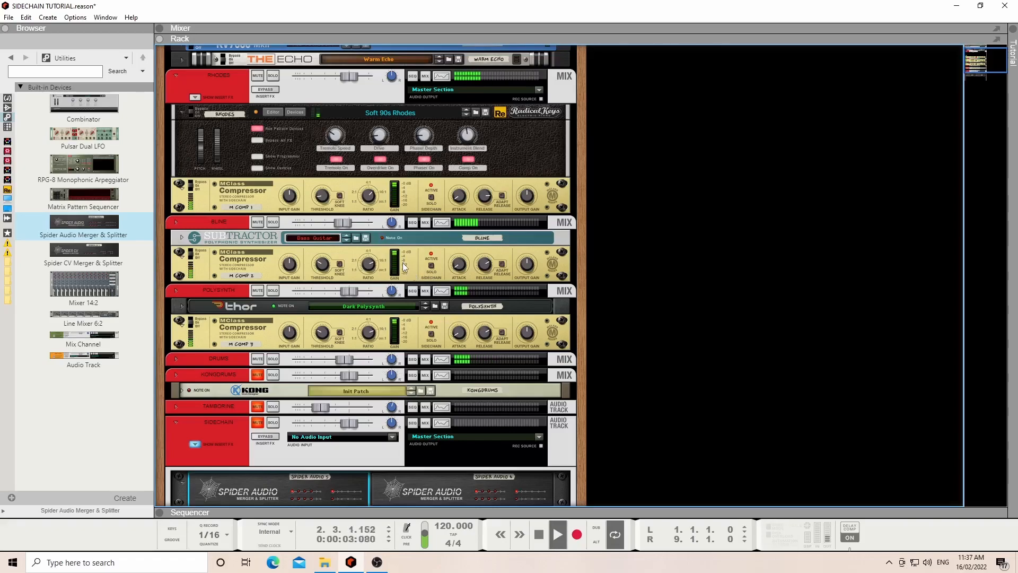
key("space")
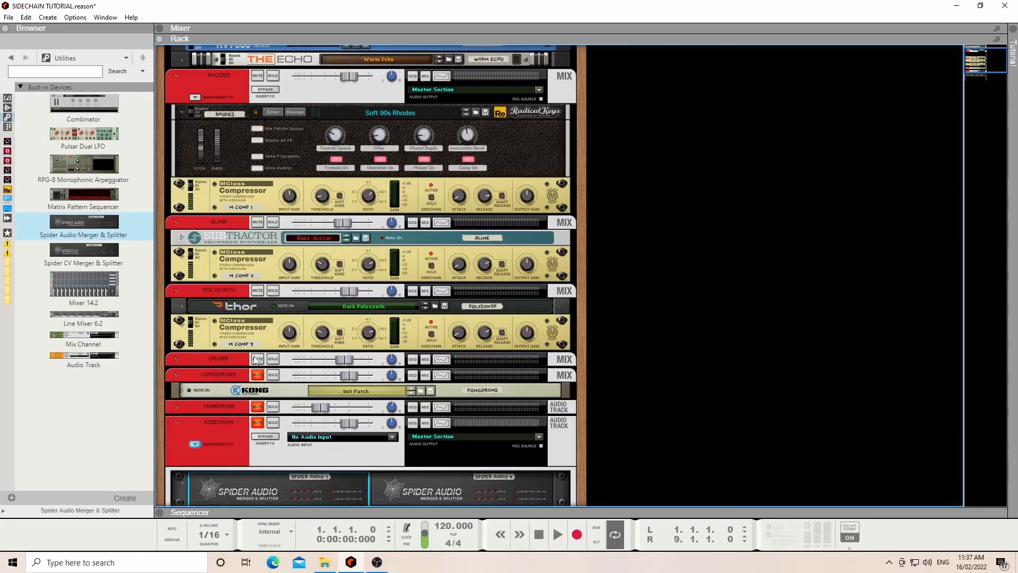
Step: Unfold the Drums channel and Kong devices in the rack and inspect the compressors' rear wiring
left_click(175, 359)
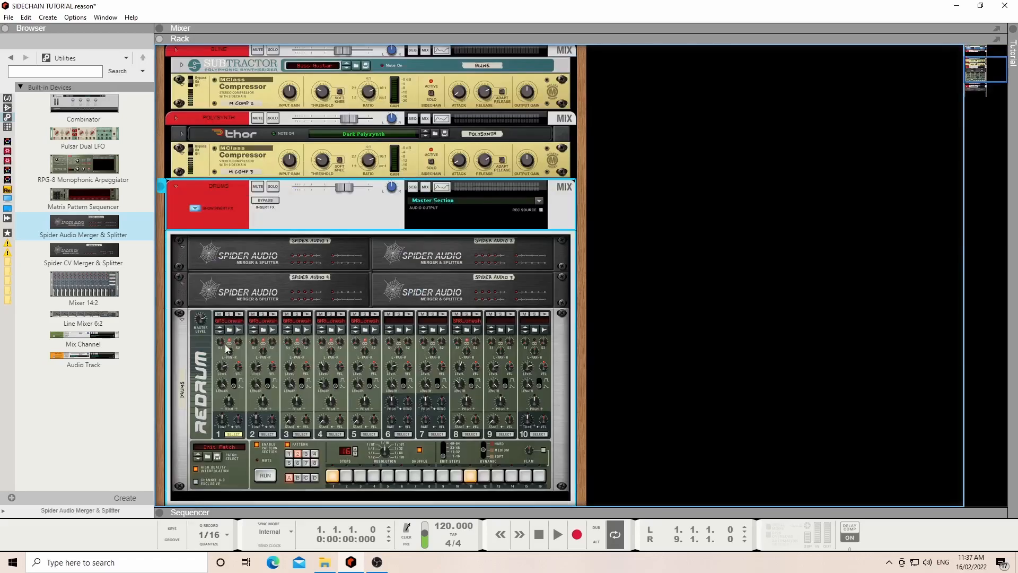
scroll(243, 422, "down", 3)
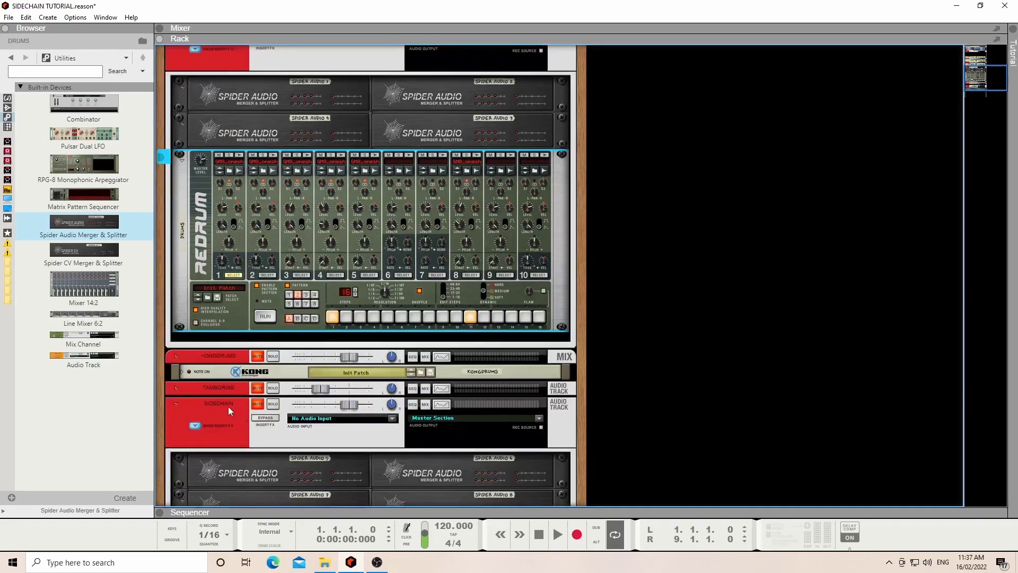
left_click(182, 375)
scroll(302, 372, "down", 2)
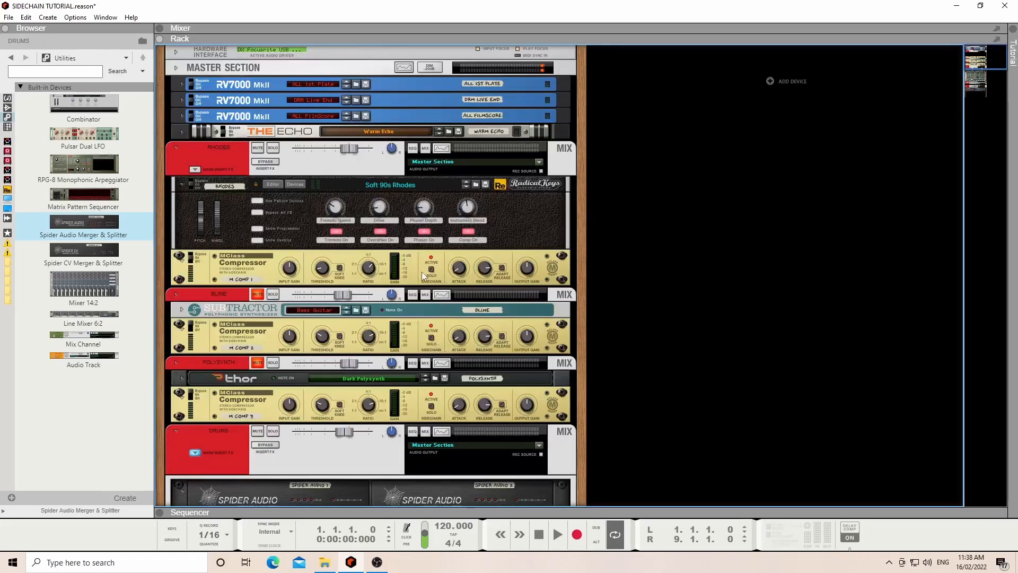
key("Tab")
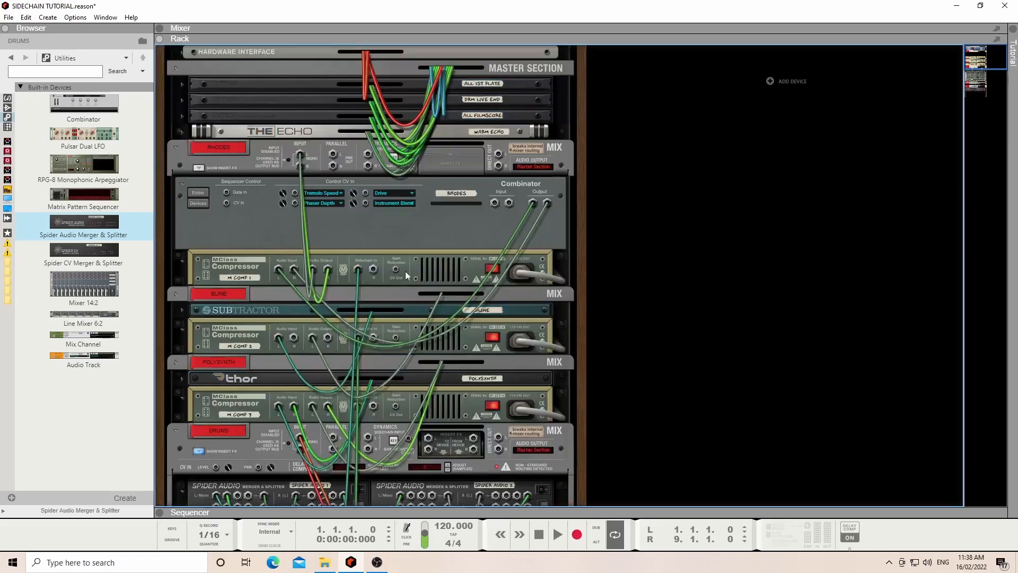
key("Tab")
Step: Move the sidechain cable from M Comp 1 to the dynamics sidechain input of the Rhodes mix channel
left_click(159, 28)
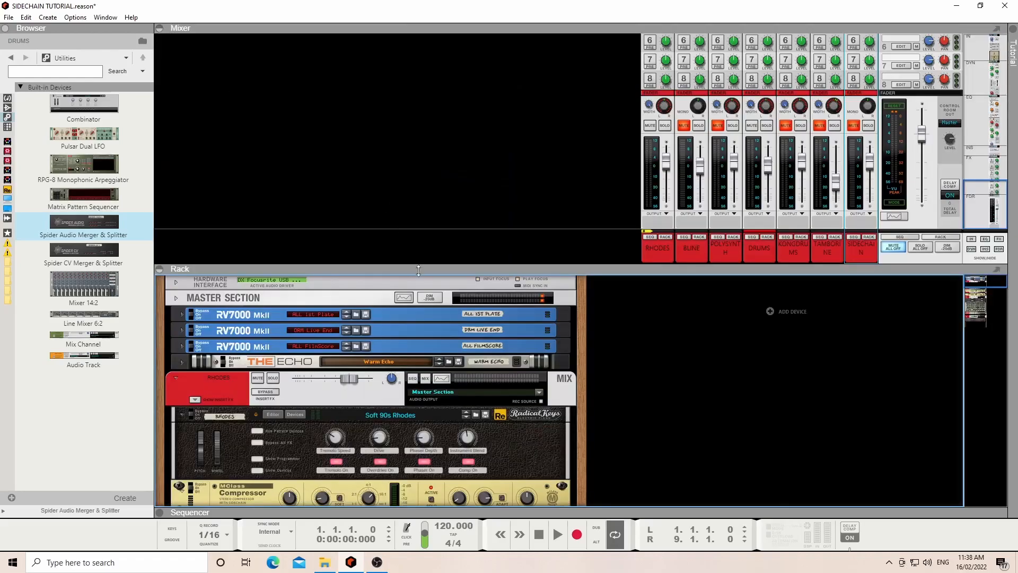
left_click_drag(418, 270, 417, 501)
scroll(658, 342, "up", 6)
scroll(659, 342, "up", 4)
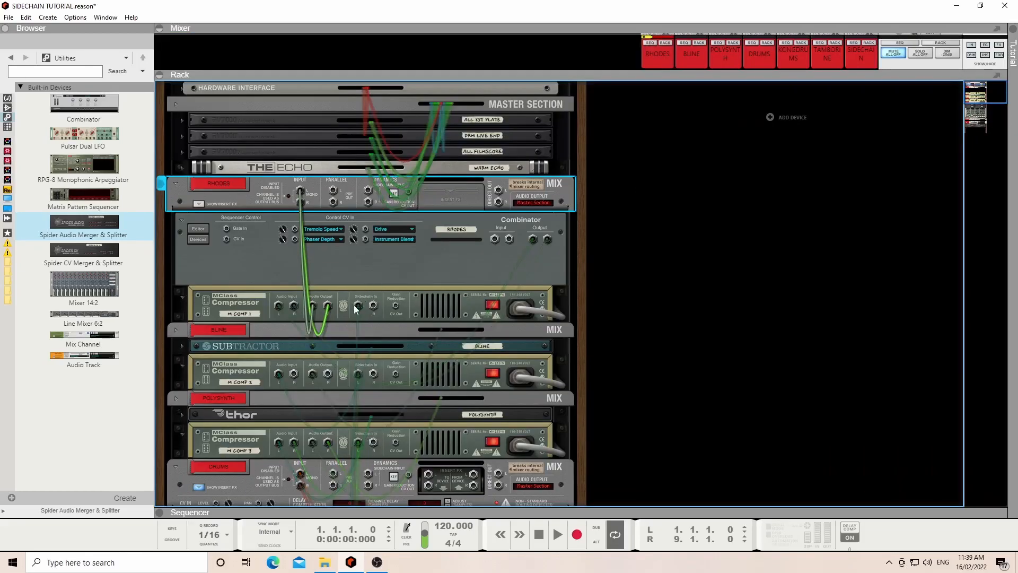
left_click_drag(356, 306, 371, 190)
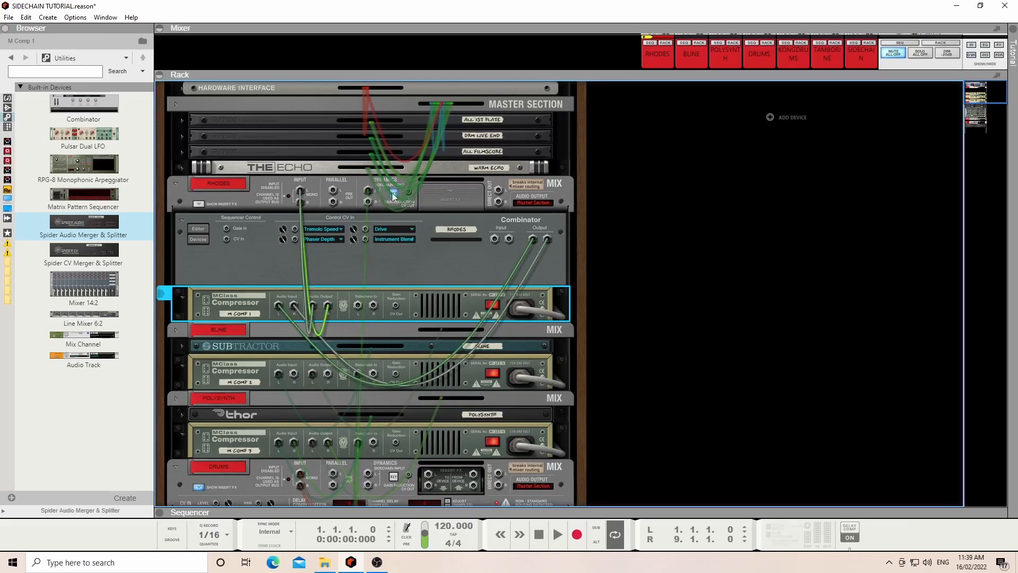
Step: Play back the mix with the mixer shown and turn on peak mode for the Rhodes channel compressor
key("F5")
key("space")
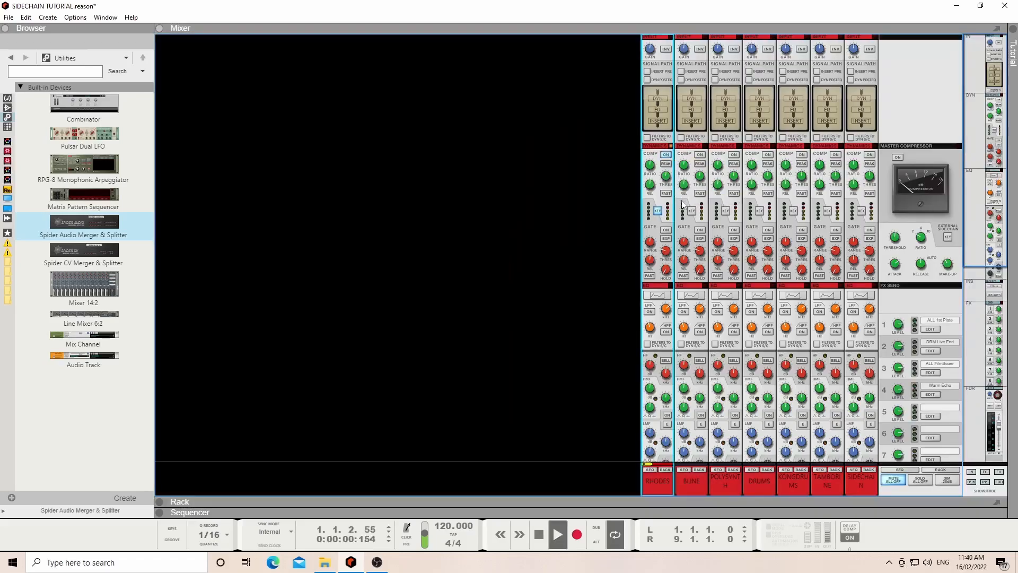
left_click(666, 164)
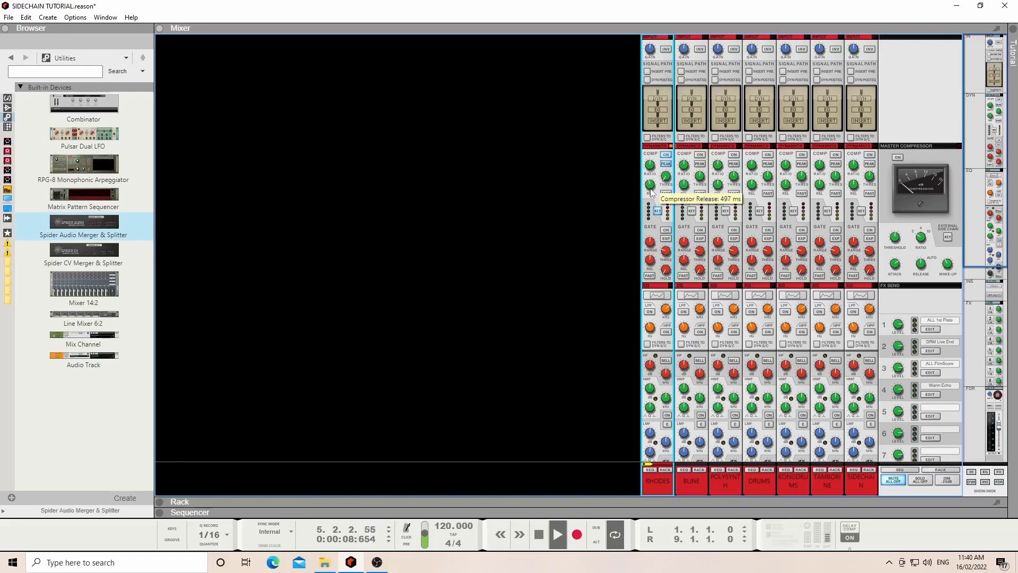
Step: Turn on fast mode for the Rhodes channel compressor and adjust its ratio
left_click(669, 194)
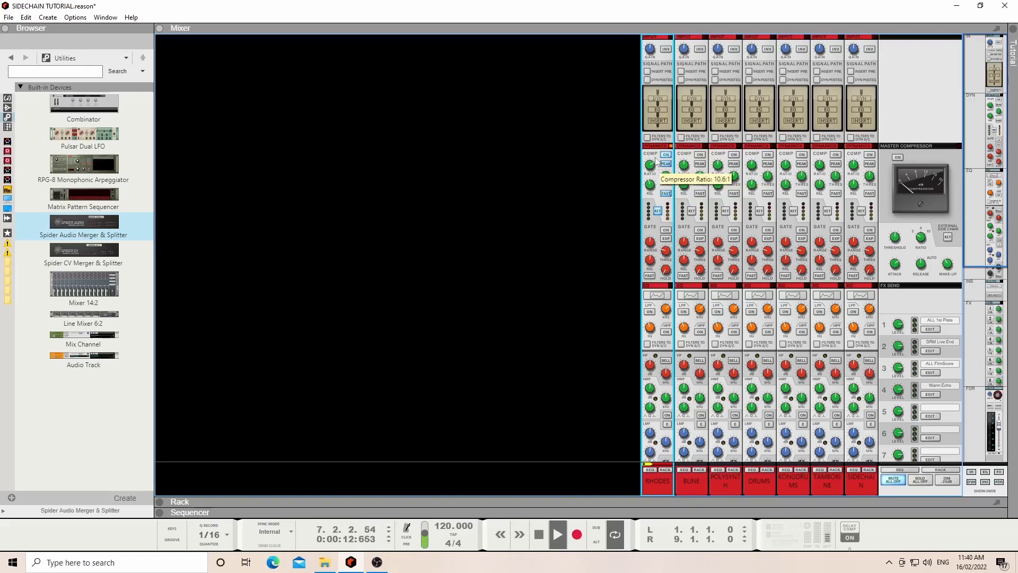
left_click_drag(659, 152, 656, 157)
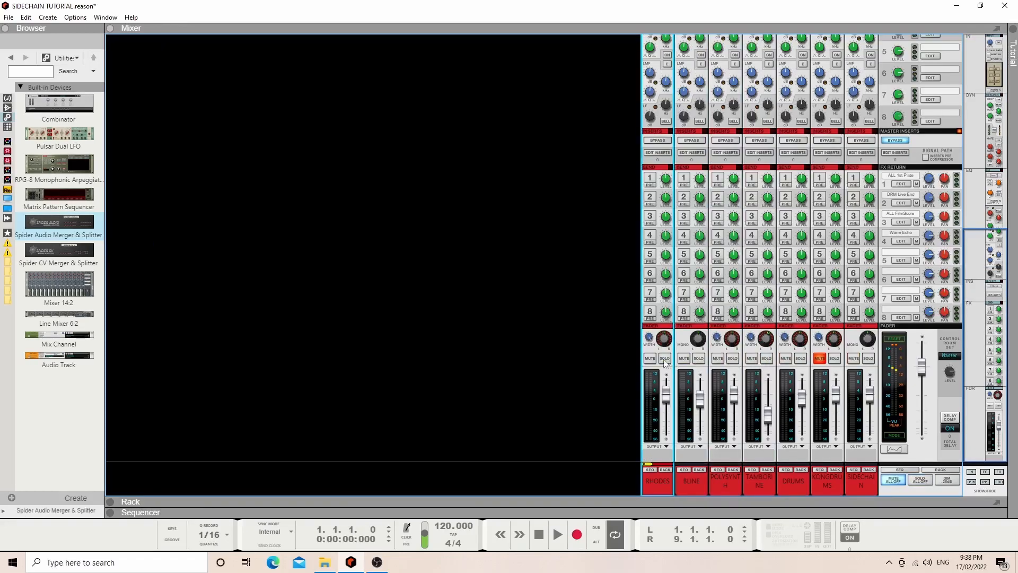
Step: Solo the Rhodes, Bline, Polysynth and Tamborine mixer channels
left_click(684, 358)
left_click(732, 358)
left_click(767, 358)
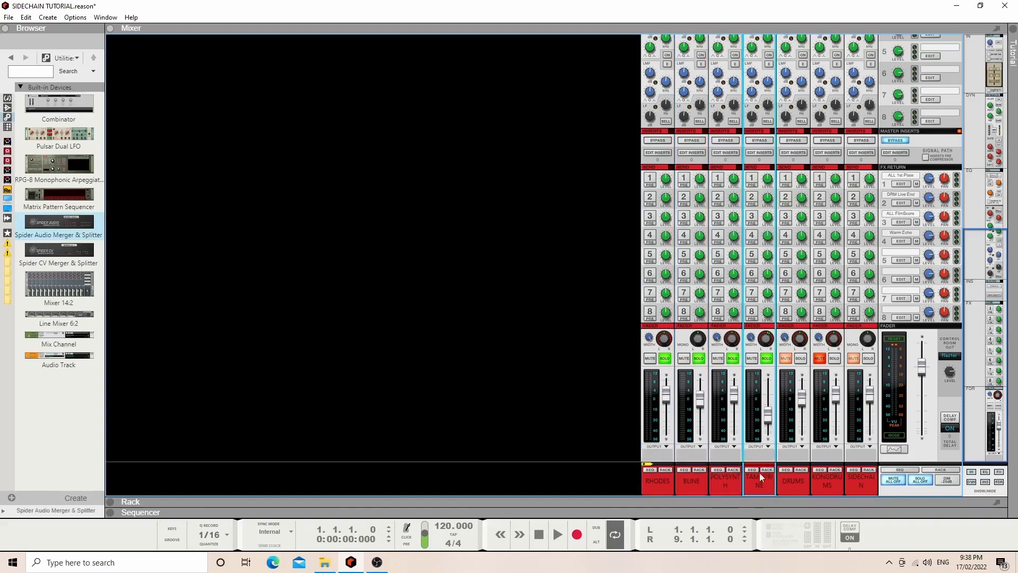
Step: Route the Rhodes, Bline, Polysynth and Tamborine channels together to a new output bus
left_click(659, 486, "shift")
right_click(659, 487)
mouse_move(753, 448)
left_click(824, 449)
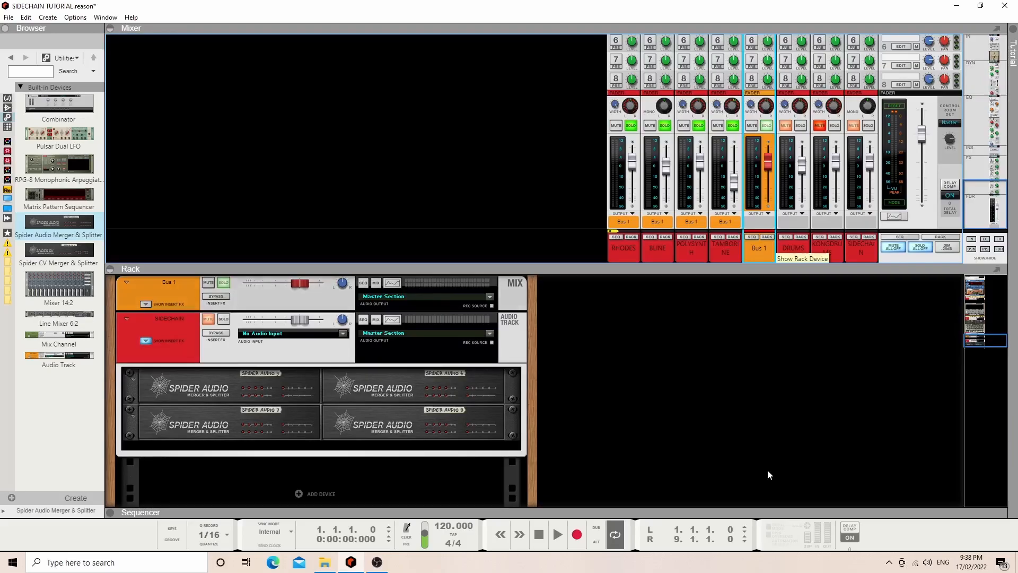
Step: Show Bus 1 in the rack and add an MClass Compressor to its insert effects
left_click(767, 470)
left_click(146, 309)
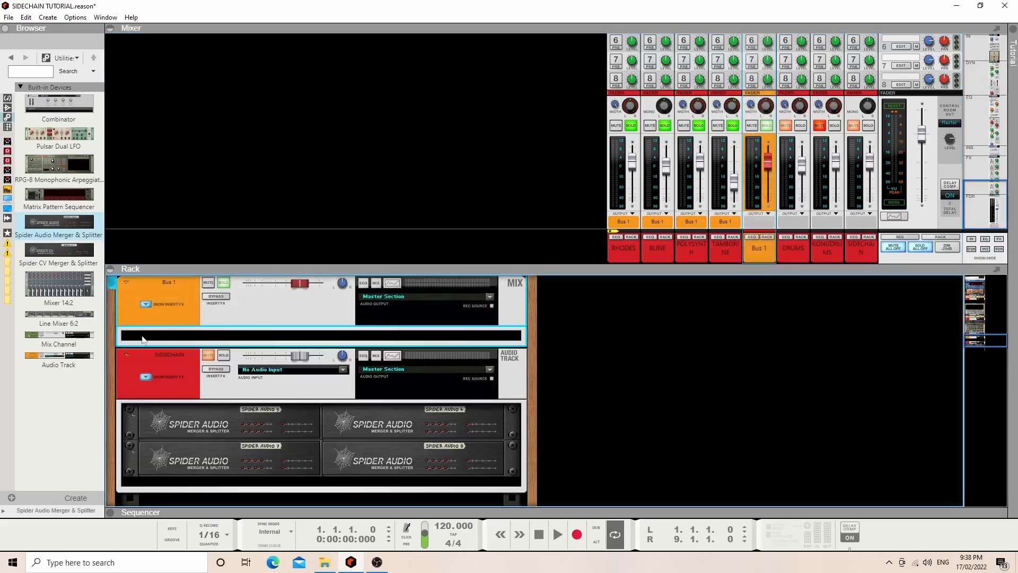
left_click(9, 108)
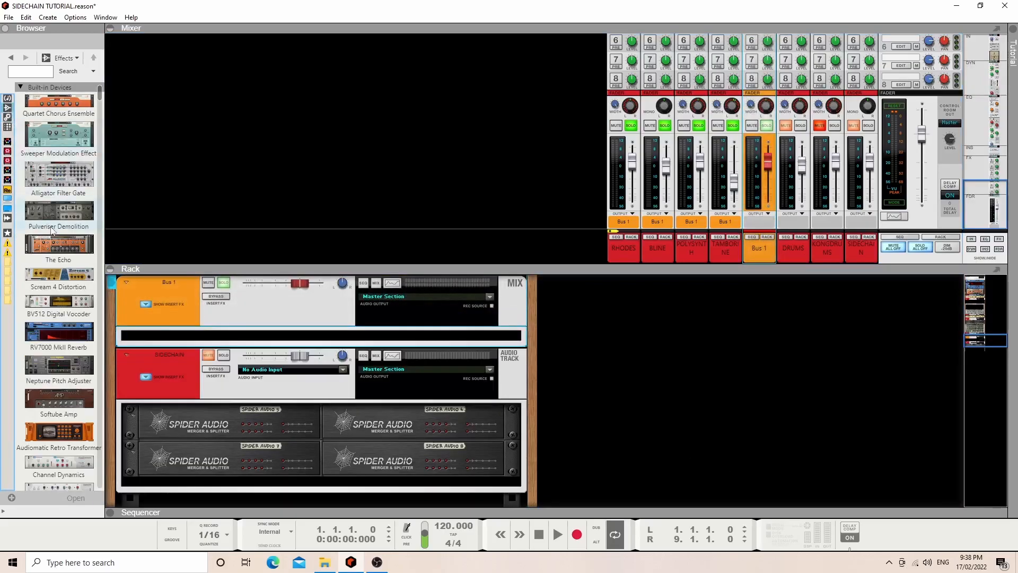
scroll(51, 229, "down", 2)
scroll(51, 230, "down", 2)
scroll(52, 230, "down", 2)
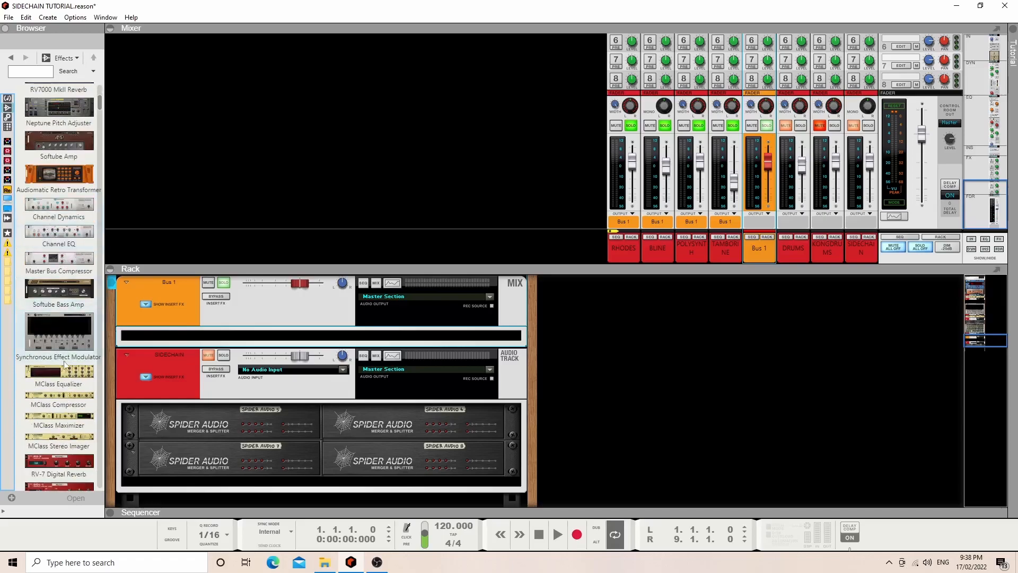
left_click_drag(55, 404, 195, 343)
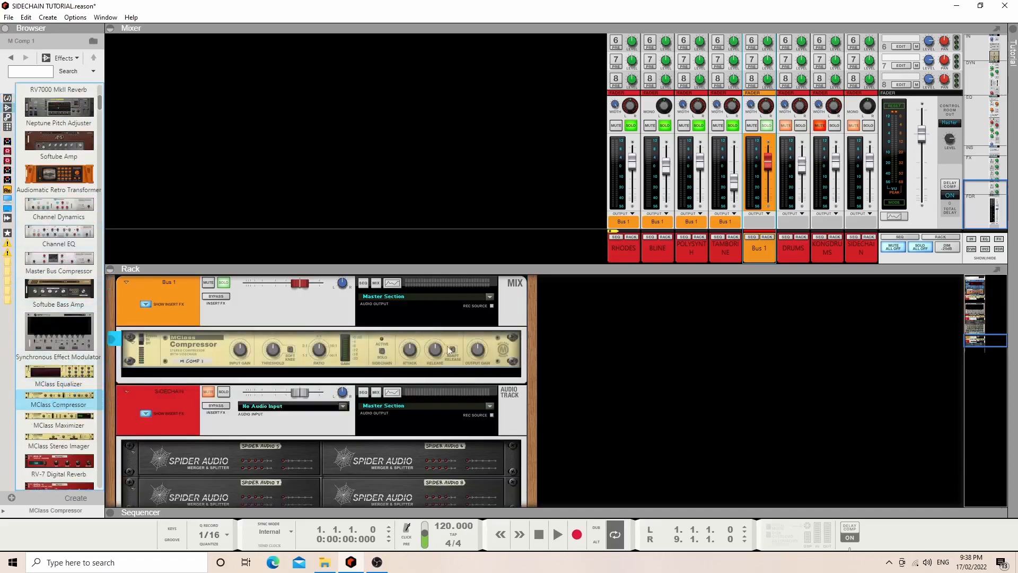
Step: Play back the bused channels and inspect the Redrum and the Bus 1 compressor in the rack
key("space")
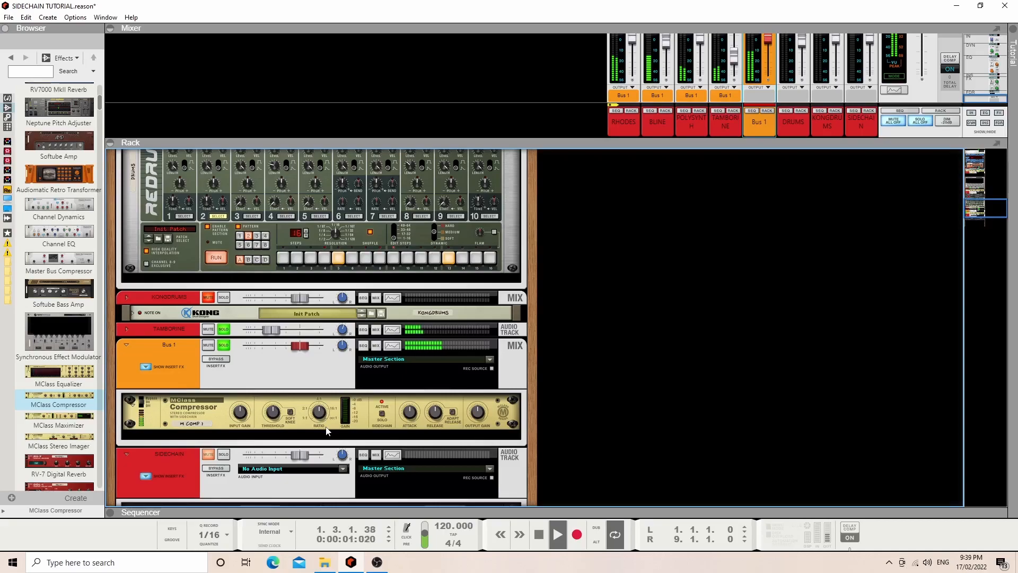
scroll(326, 431, "up", 2)
left_click(170, 253)
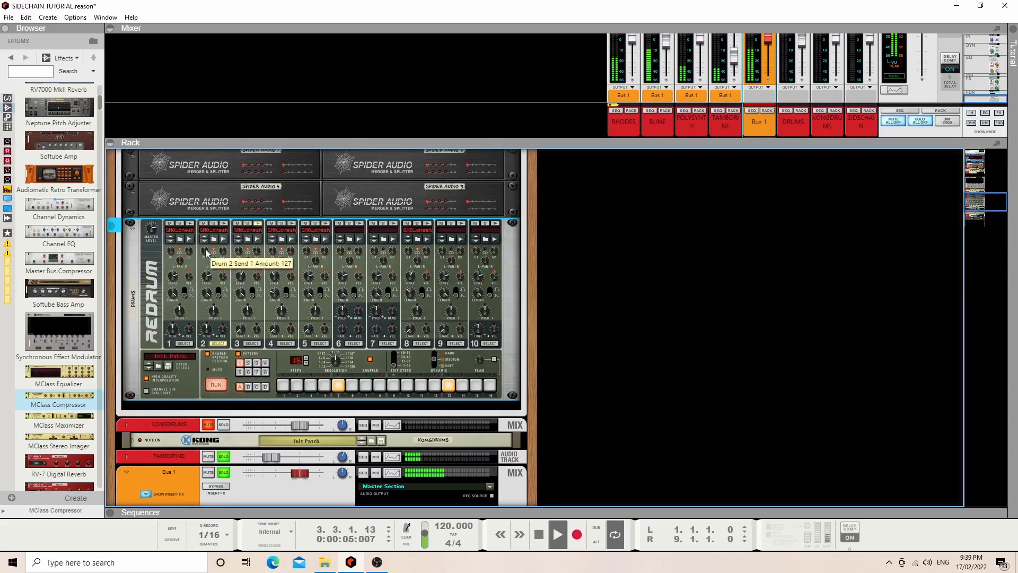
scroll(247, 364, "down", 3)
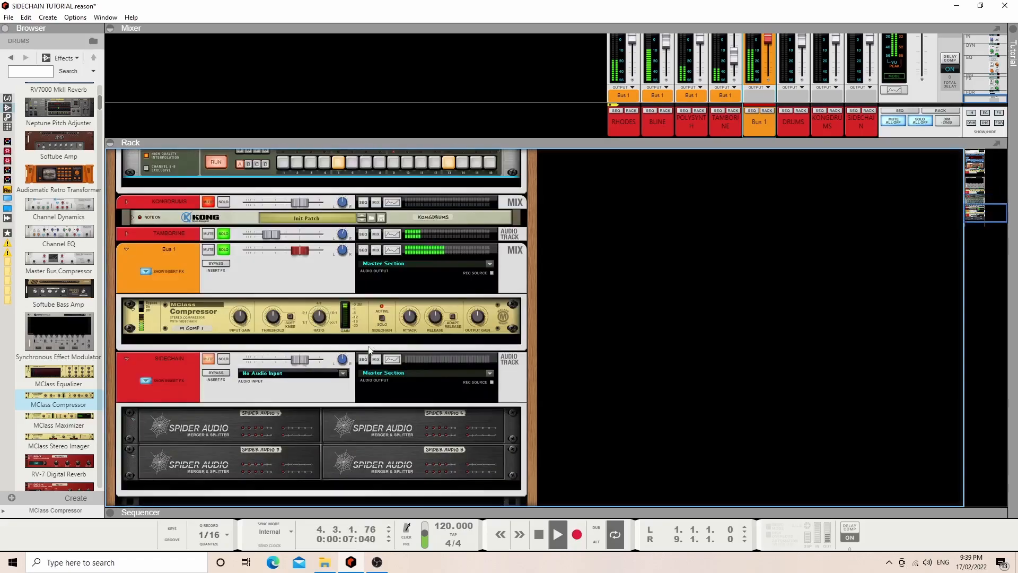
left_click(419, 320)
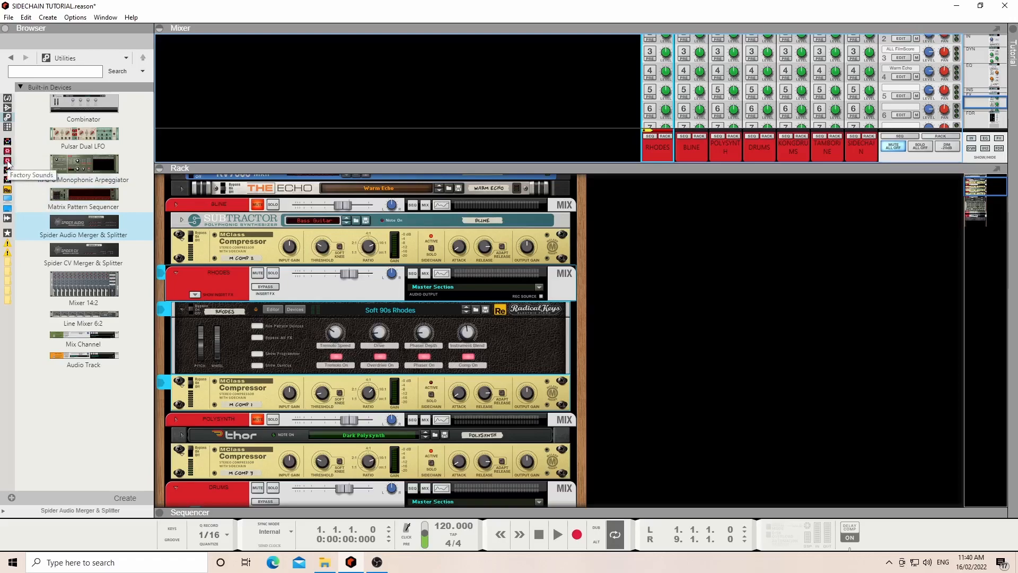
Step: Search the factory Gating & Choppers effect patches for SIDECHAIN and replace the Rhodes compressor with Sidechain.repatch
left_click(7, 161)
double_click(107, 100)
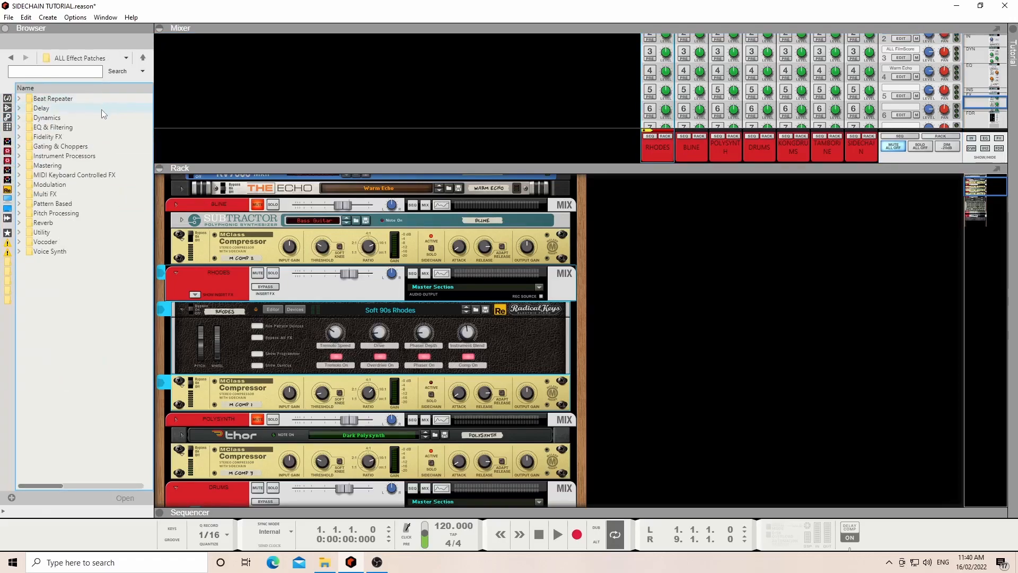
double_click(87, 147)
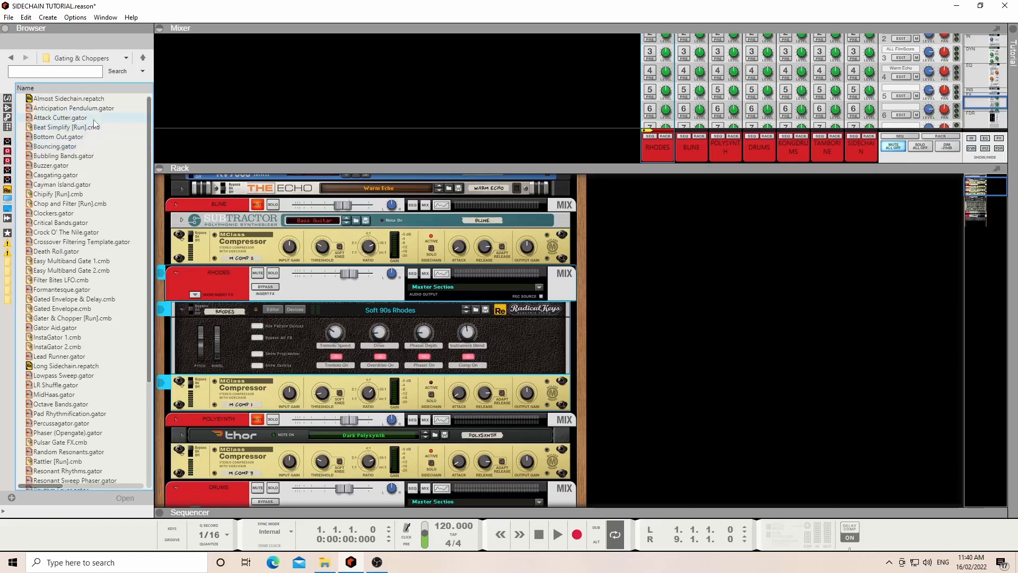
left_click(78, 73)
type("SID")
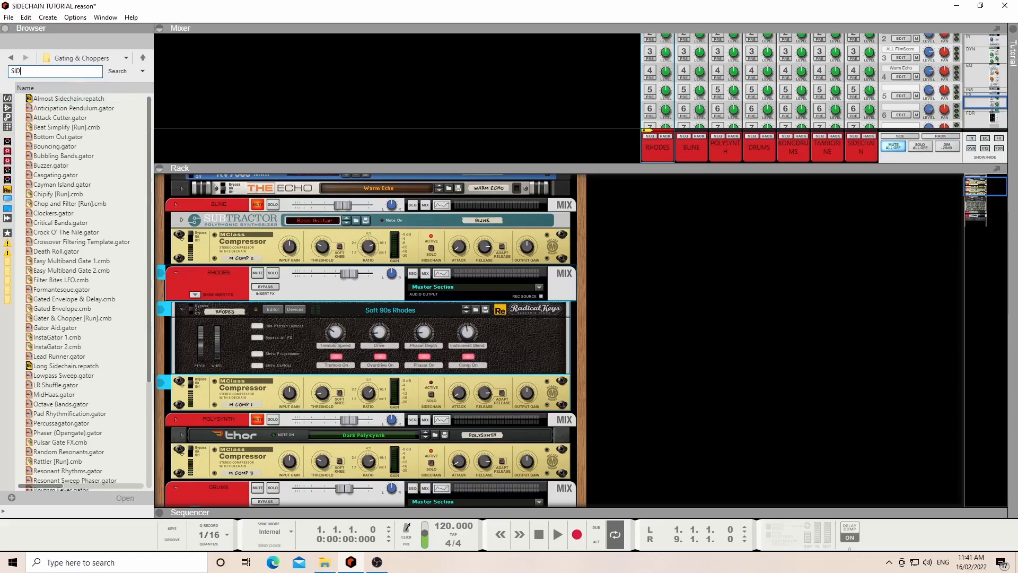
type("ECHAIN")
key("Return")
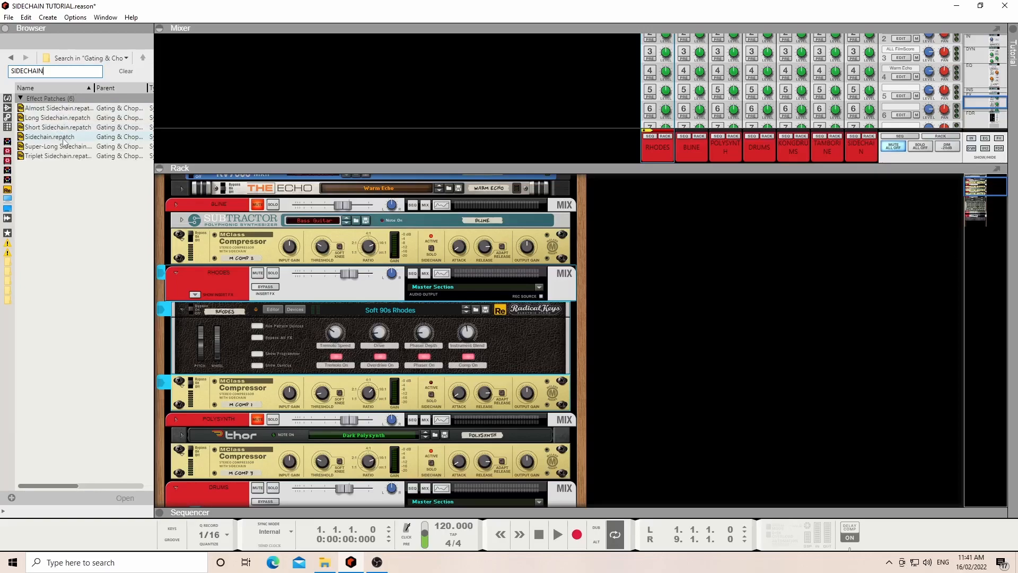
left_click_drag(64, 141, 273, 390)
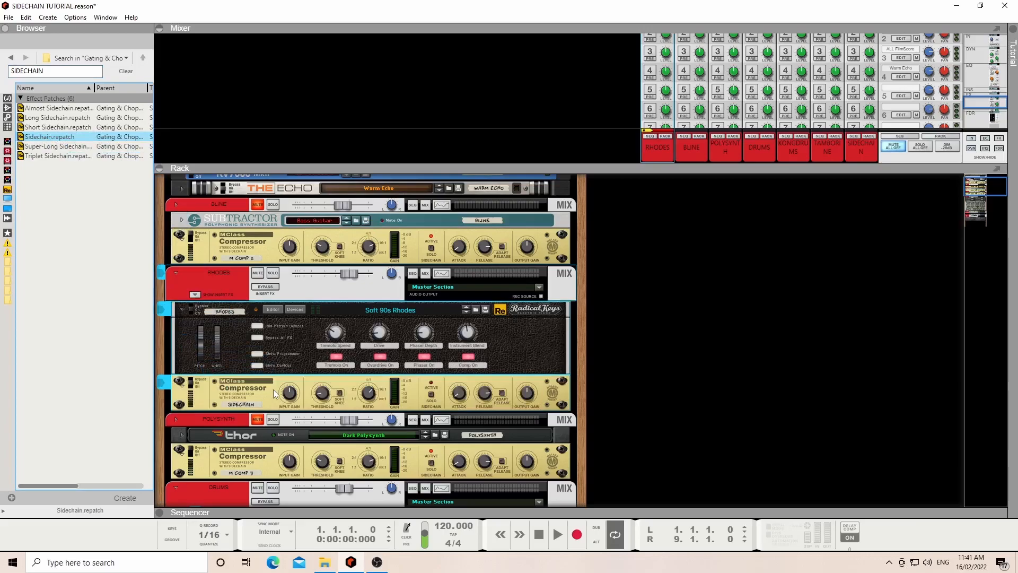
Step: Solo the Rhodes channel and play back the Synchronous sidechain effect, stopping after a few bars
scroll(360, 358, "down", 3)
left_click(273, 209)
scroll(551, 310, "down", 1)
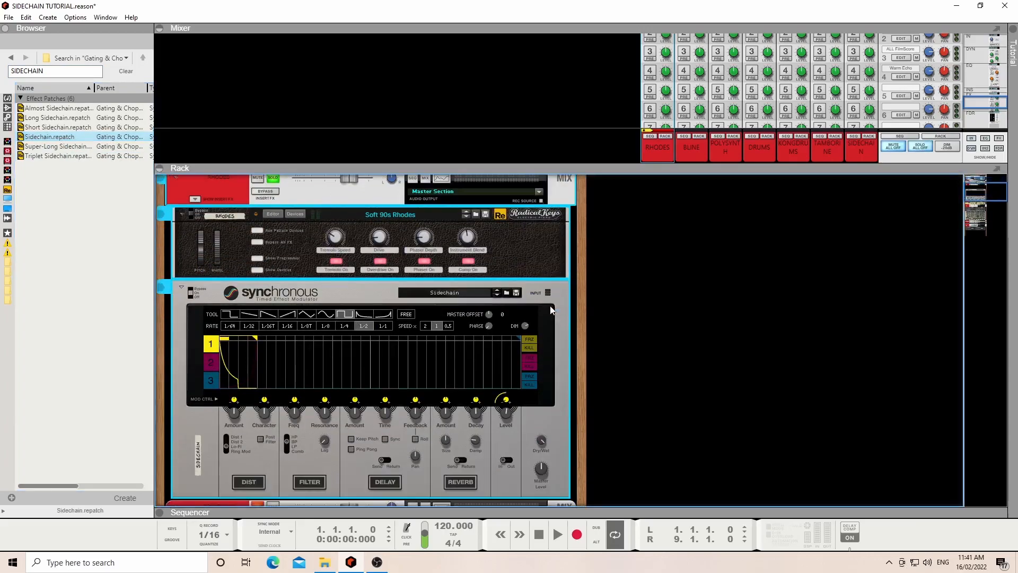
key("space")
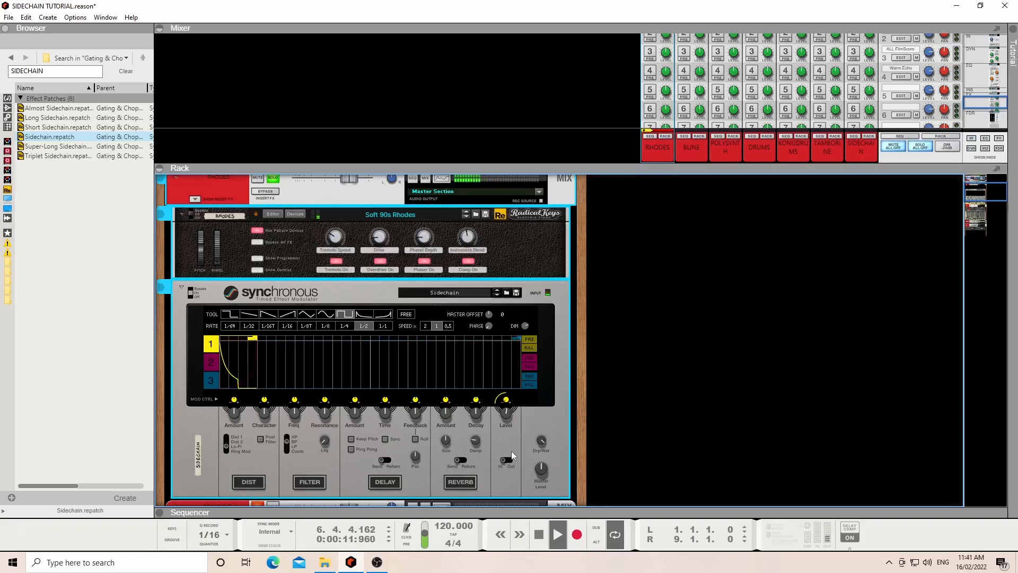
key("space")
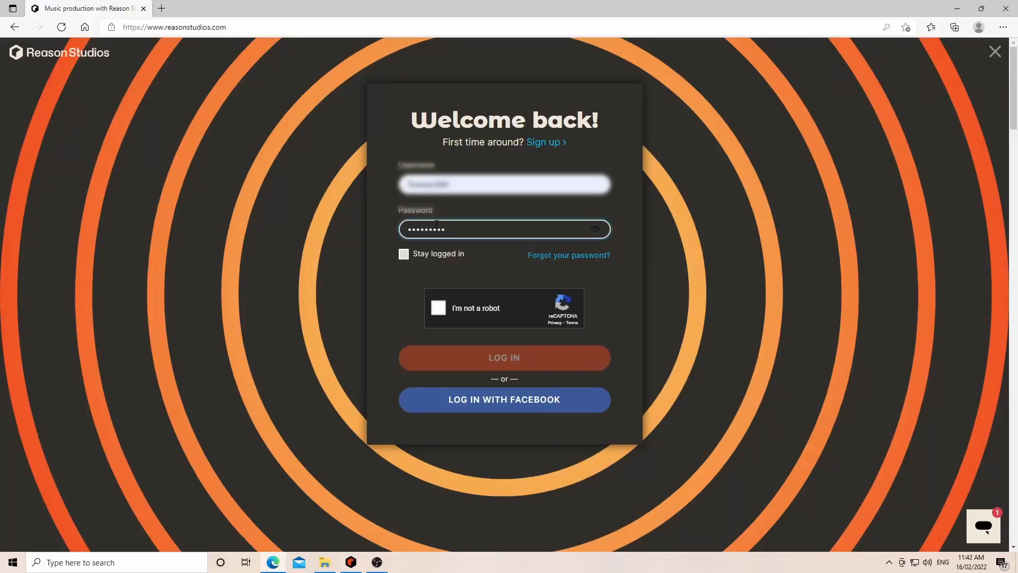
Step: Switch to the Reason Studios website, complete the robot check and log in with the filled-in credentials
left_click(438, 308)
left_click(453, 359)
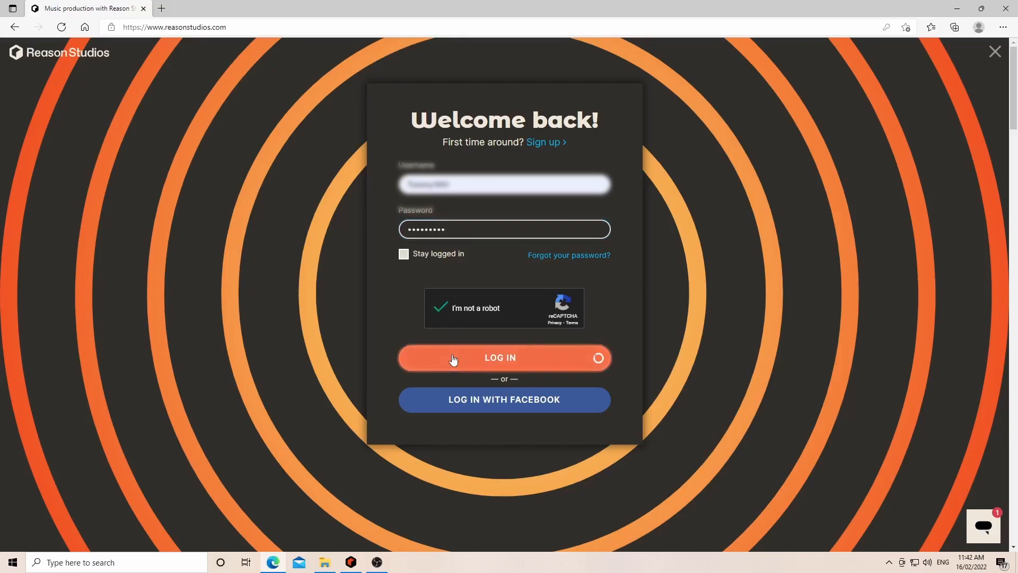